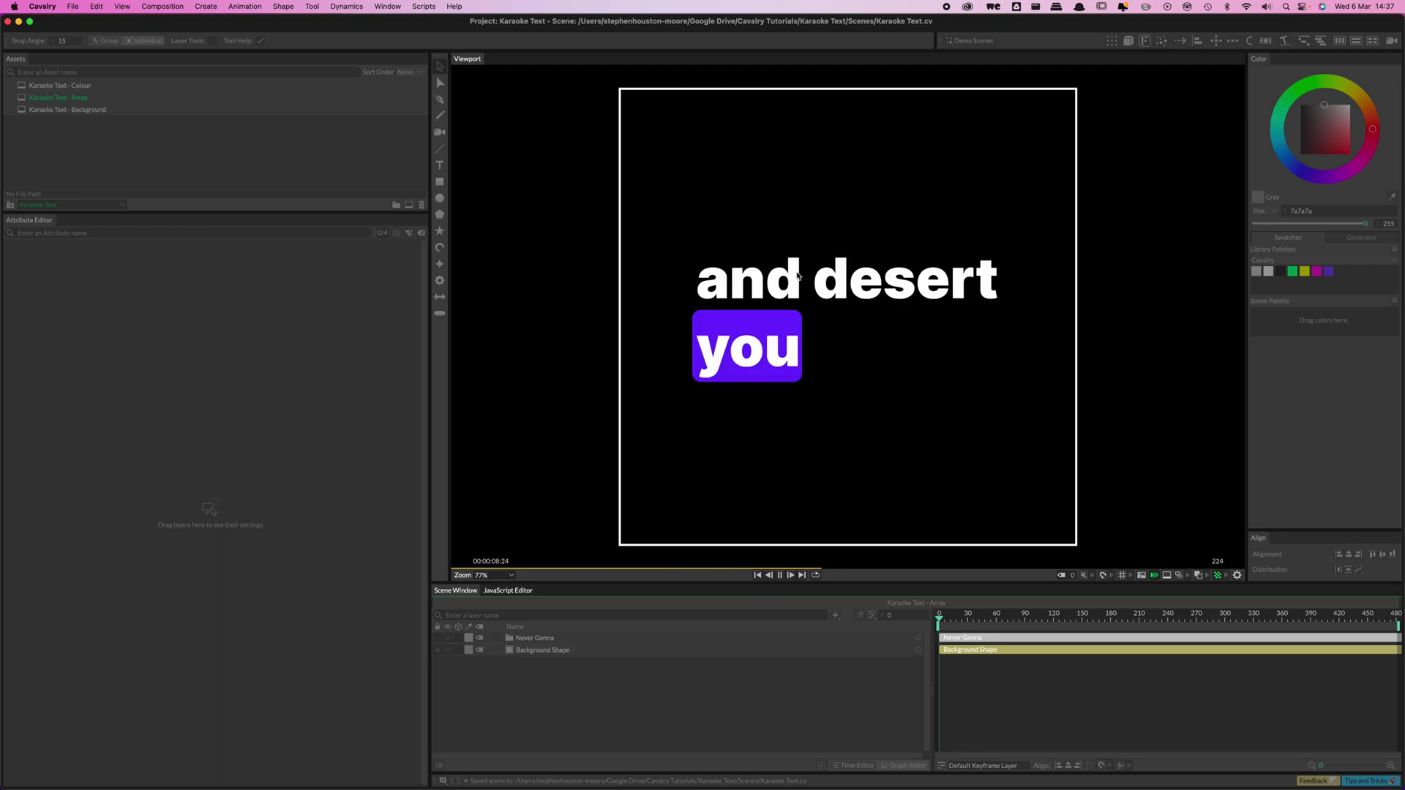
- Leave the playing karaoke scene and switch to another application
{"action": "key", "text": "super+Tab"}
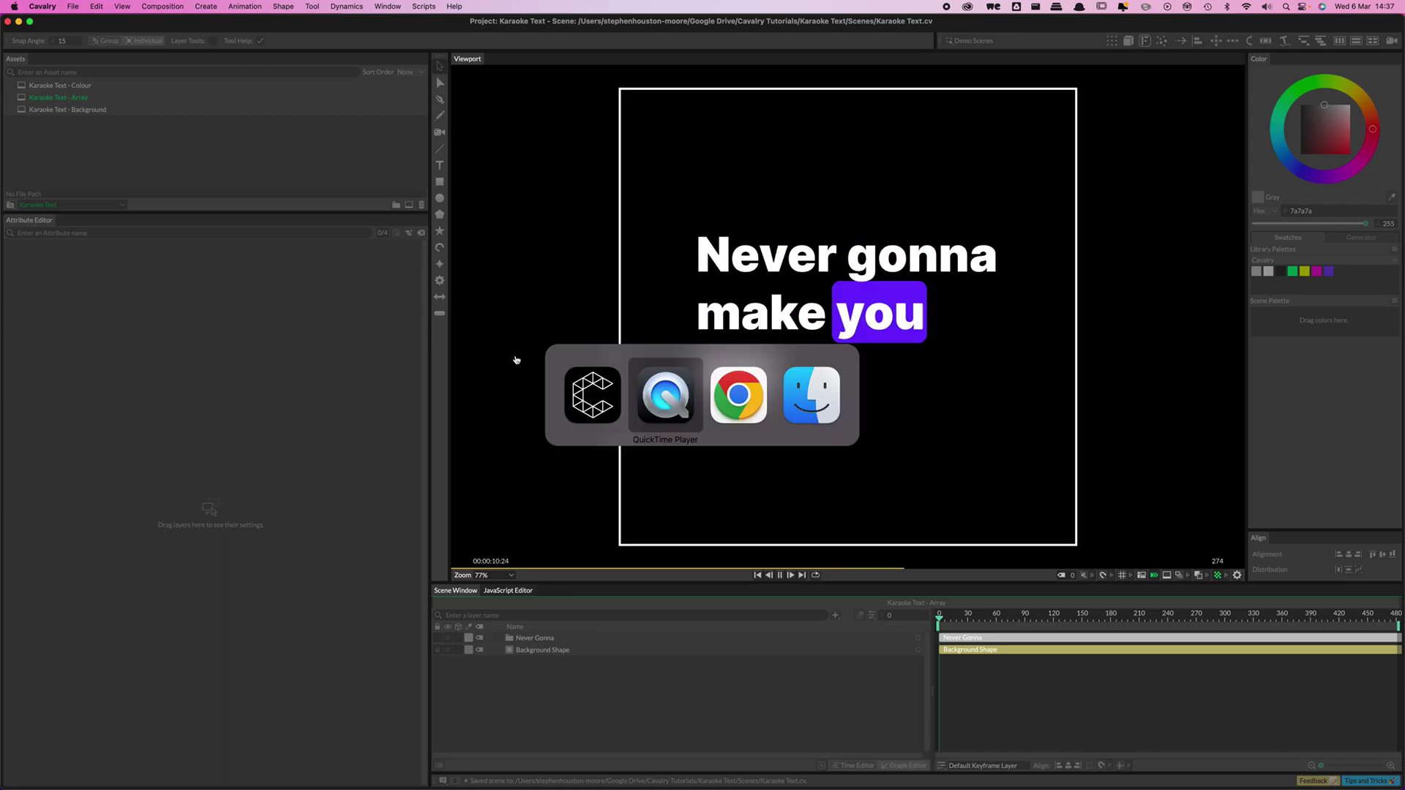
- Read the Medium text article in Chrome down to its Background section, then return to Cavalry
{"action": "key", "text": "super+Tab"}
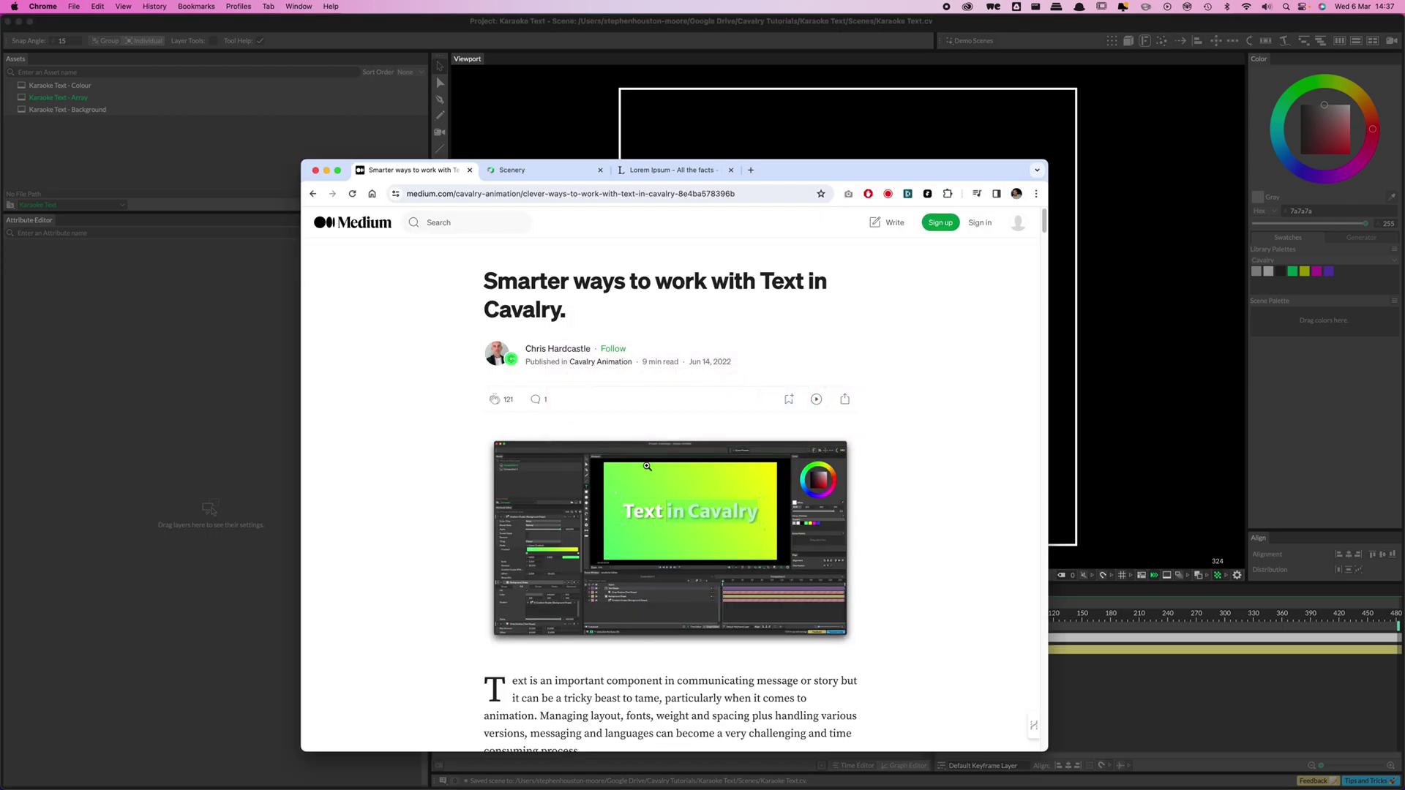
{"action": "scroll", "coordinate": [842, 517], "scroll_direction": "down", "scroll_amount": 5}
{"action": "scroll", "coordinate": [843, 516], "scroll_direction": "down", "scroll_amount": 7}
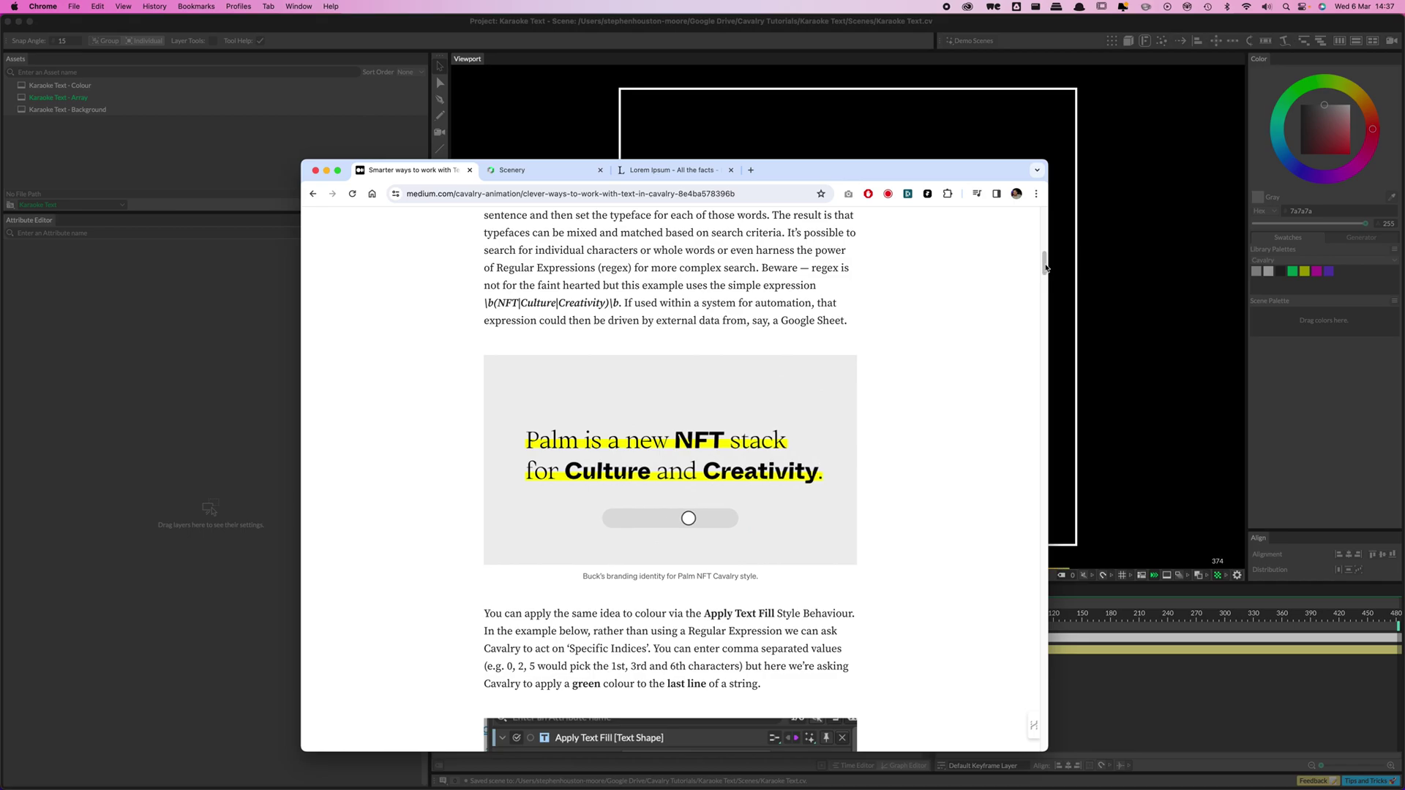
{"action": "scroll", "coordinate": [1041, 313], "scroll_direction": "down", "scroll_amount": 8}
{"action": "left_click_drag", "start_coordinate": [1041, 313], "coordinate": [1023, 546]}
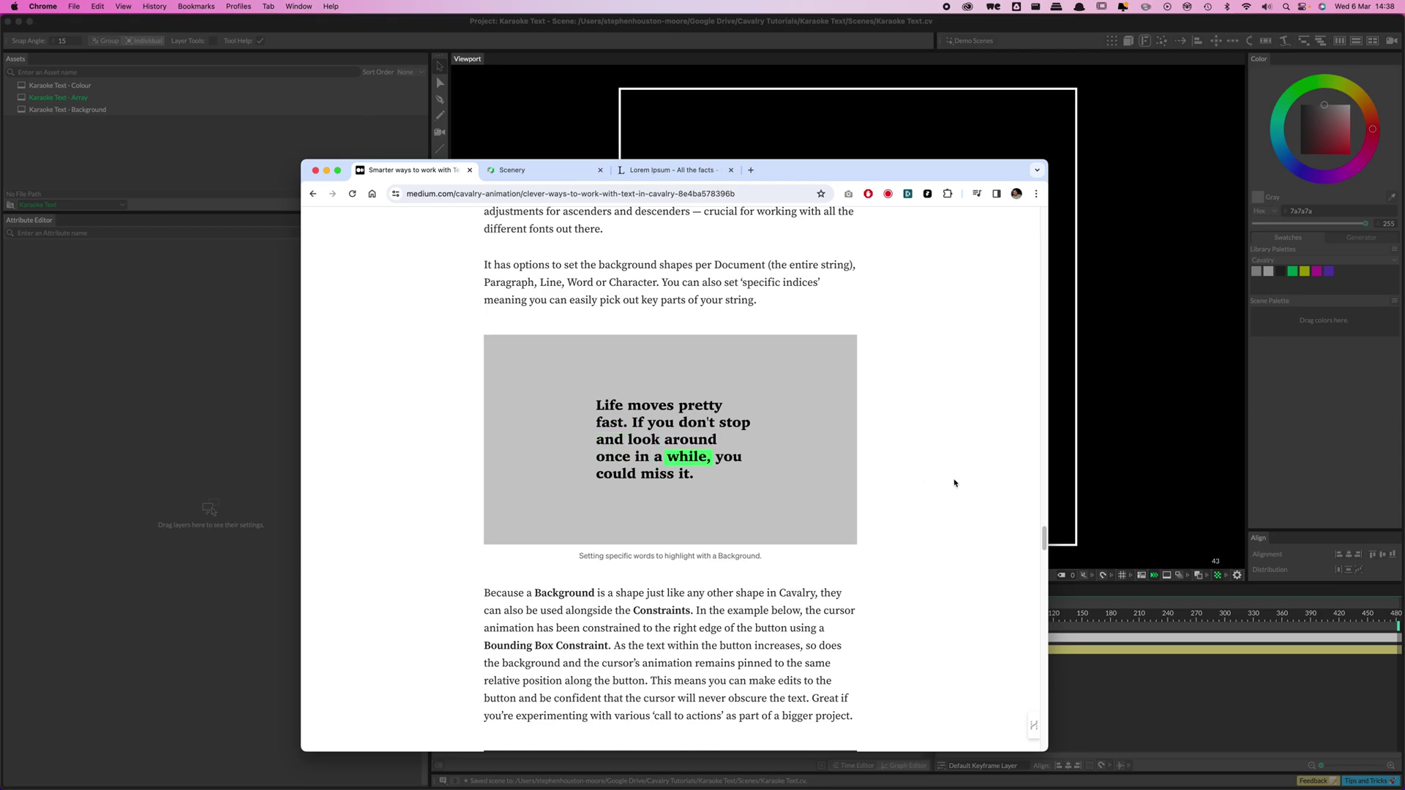
{"action": "mouse_move", "coordinate": [1045, 540]}
{"action": "left_mouse_down"}
{"action": "mouse_move", "coordinate": [1045, 445]}
{"action": "mouse_move", "coordinate": [1023, 539]}
{"action": "left_mouse_up"}
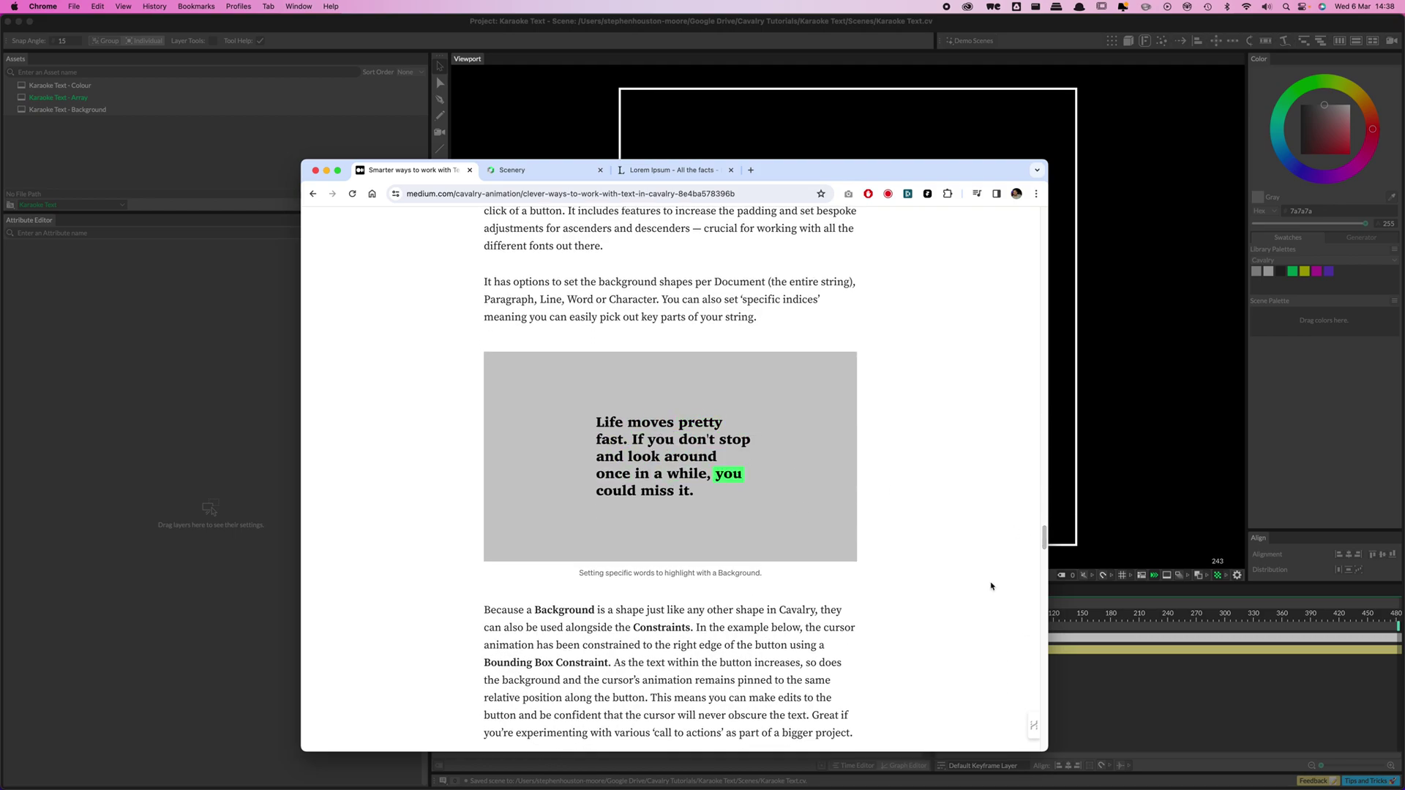
{"action": "left_click", "coordinate": [1104, 674]}
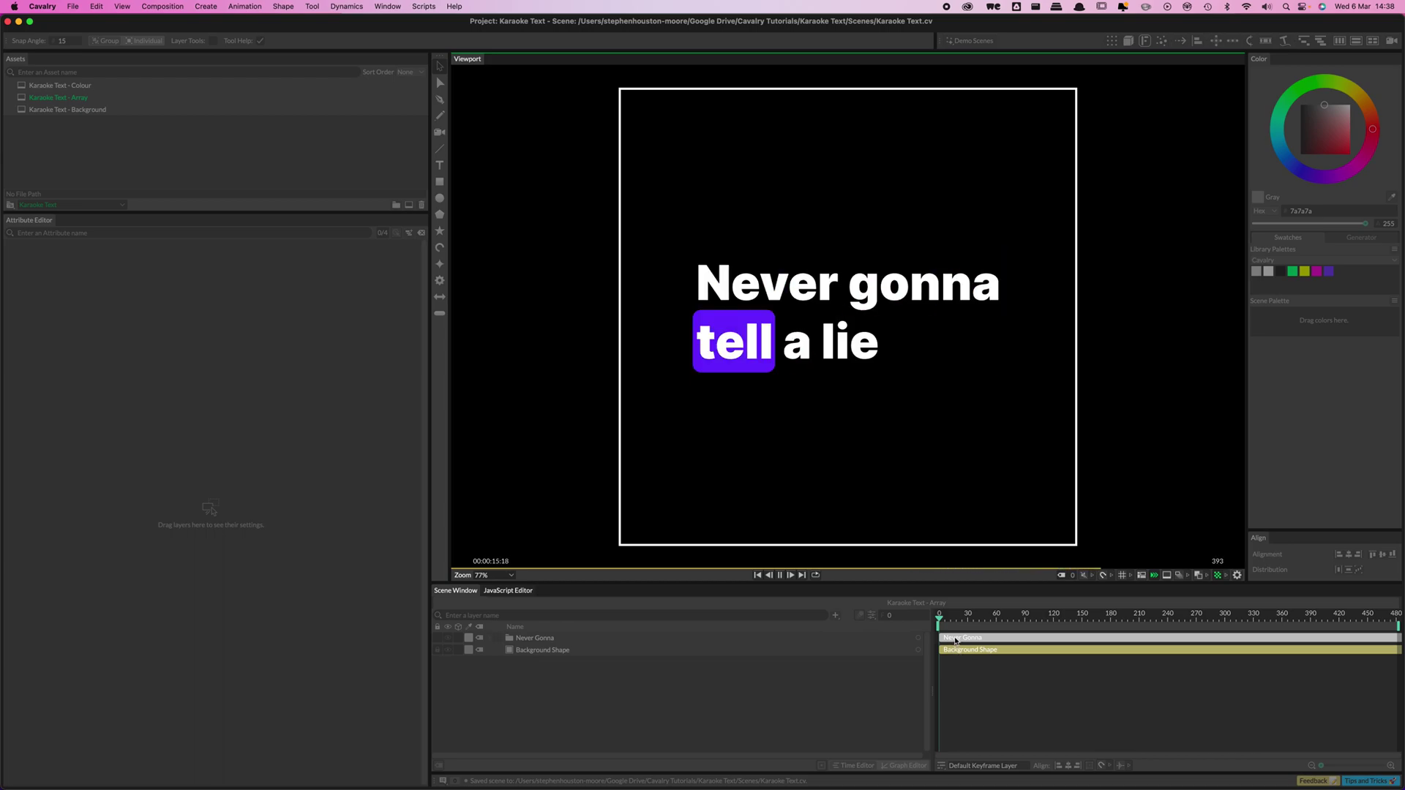
- Stop the karaoke playback, rewind to frame 0 and create a new composition
{"action": "left_click", "coordinate": [970, 617]}
{"action": "left_click_drag", "start_coordinate": [1011, 617], "coordinate": [878, 628]}
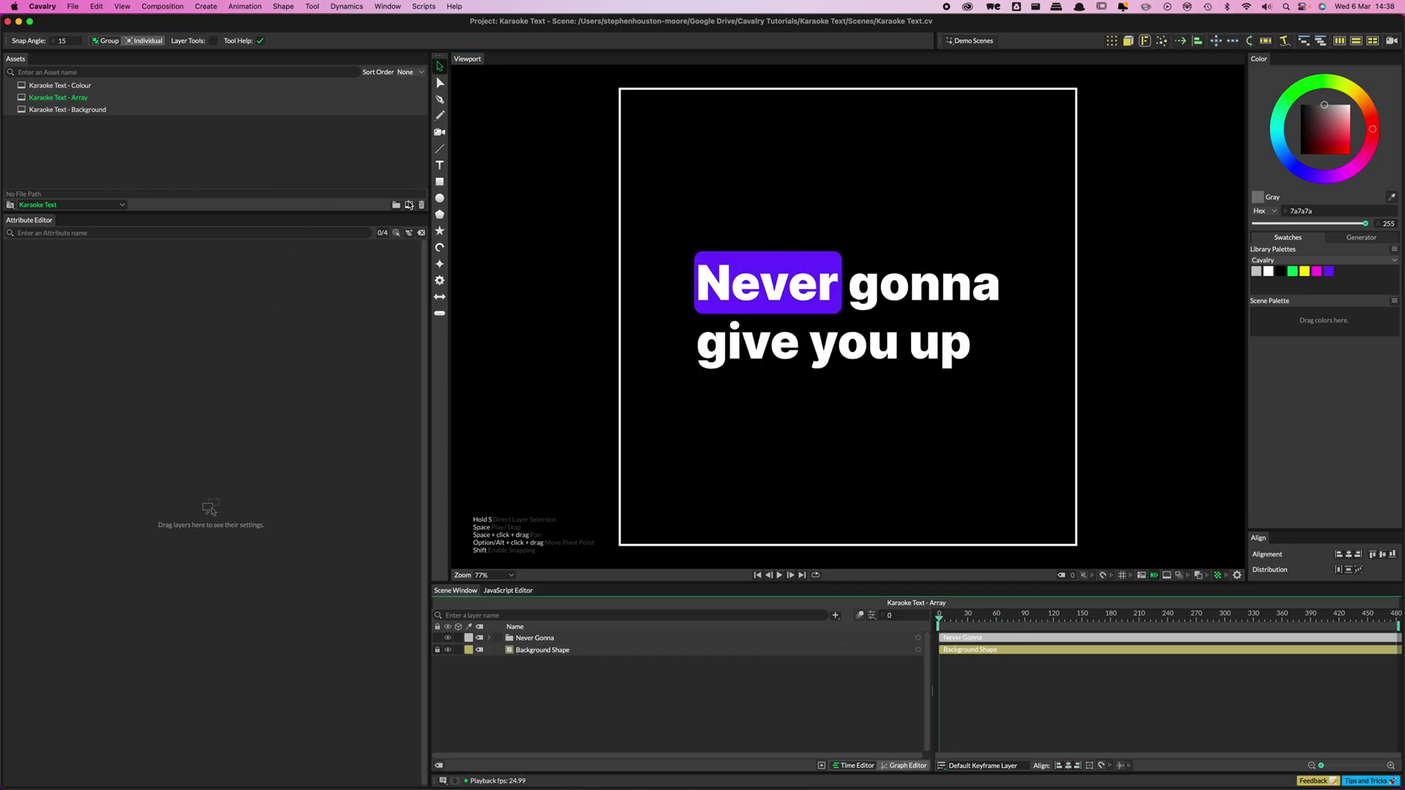
{"action": "left_click", "coordinate": [409, 205]}
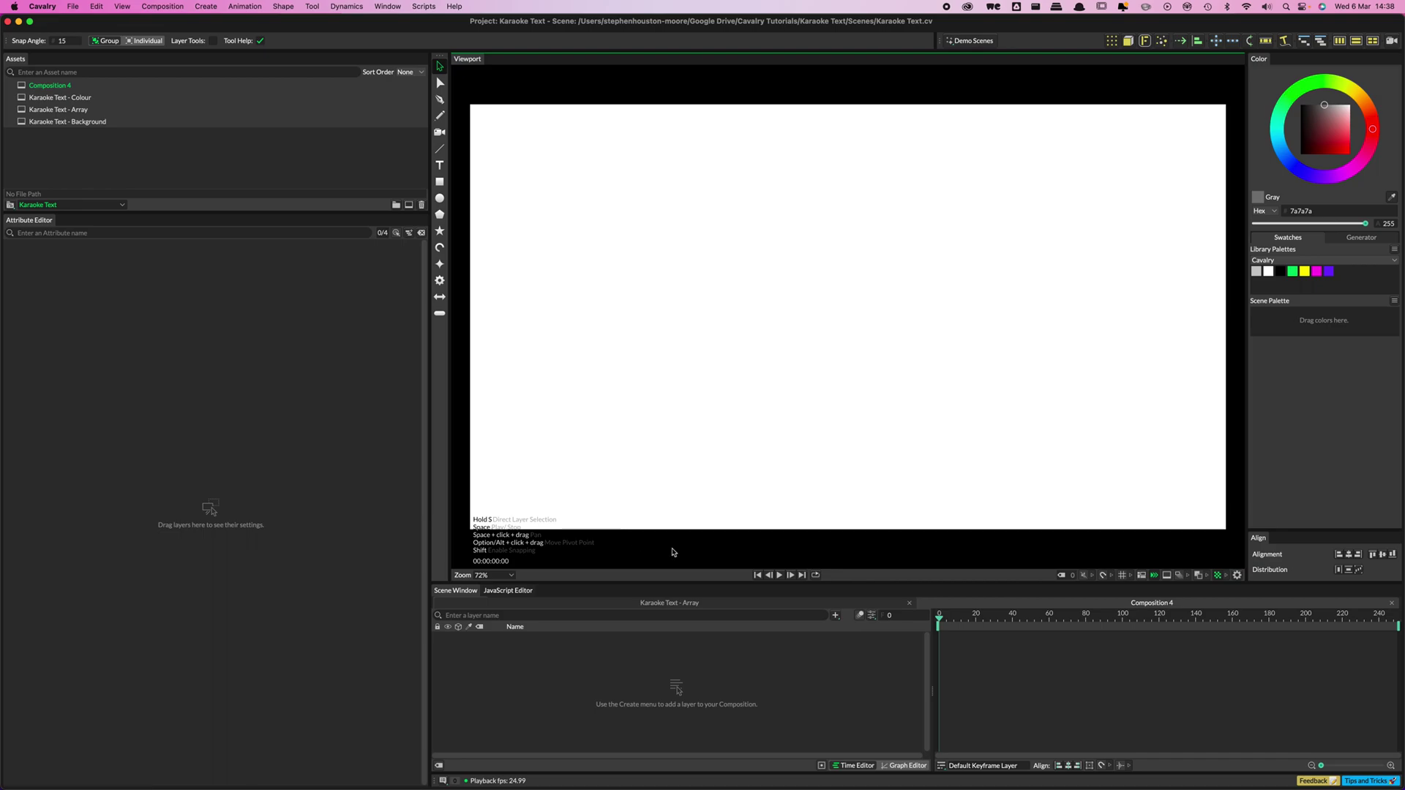
- Set the new composition's width to 1080 so it is a 1080×1080 square
{"action": "left_click", "coordinate": [871, 615]}
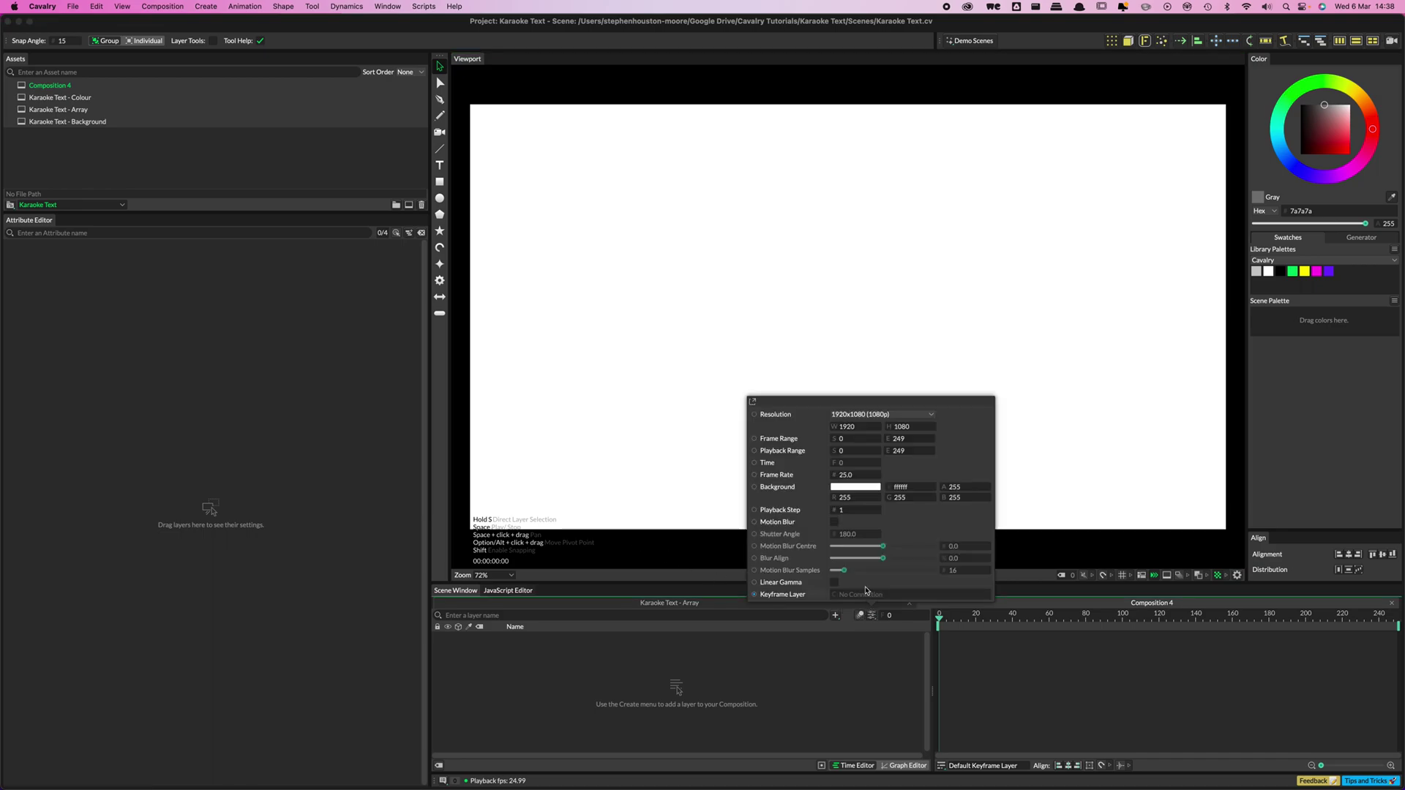
{"action": "left_click", "coordinate": [845, 426]}
{"action": "type", "text": "1080"}
{"action": "left_click", "coordinate": [813, 677]}
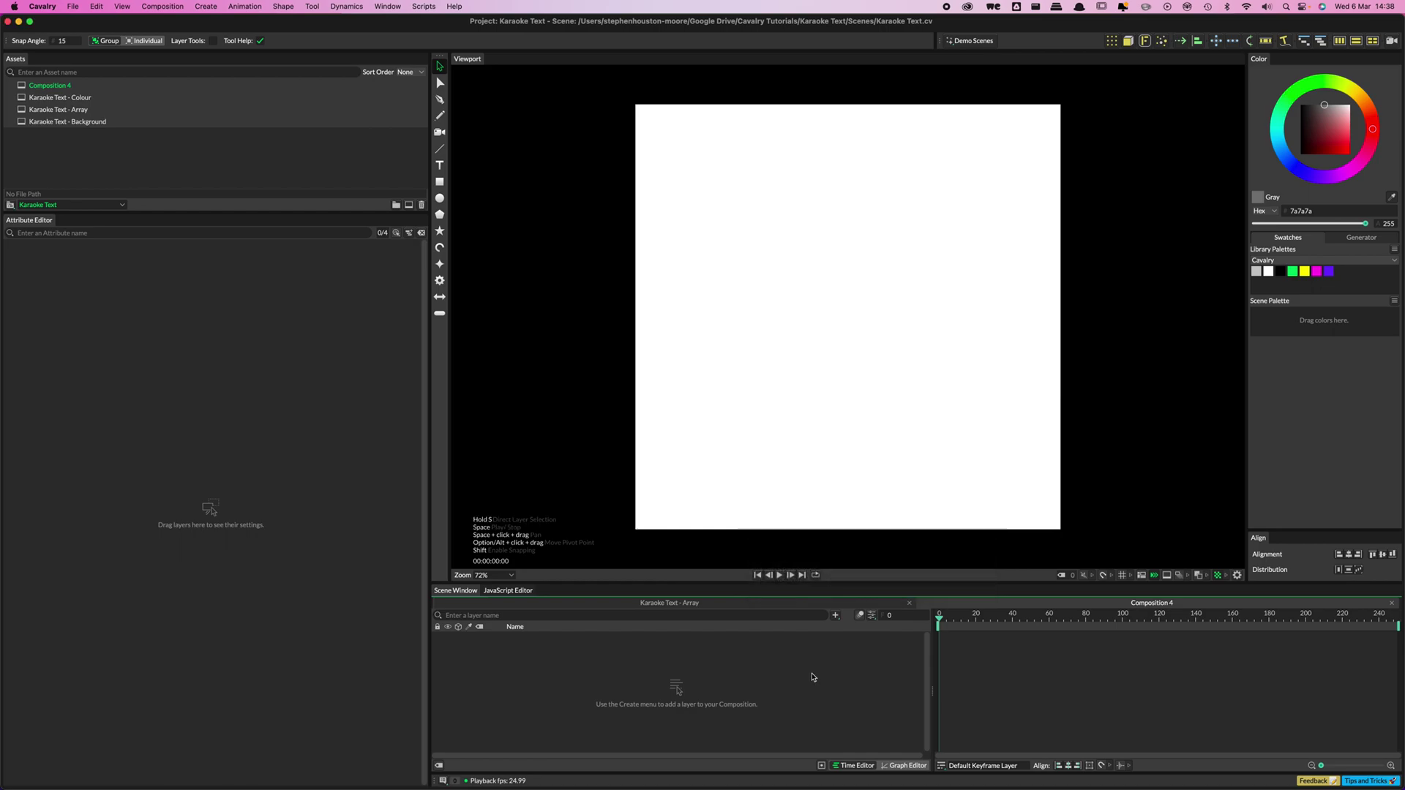
- Add a Background Shape layer via search 'back' and make it black
{"action": "key", "text": "super+shift+space"}
{"action": "type", "text": "back"}
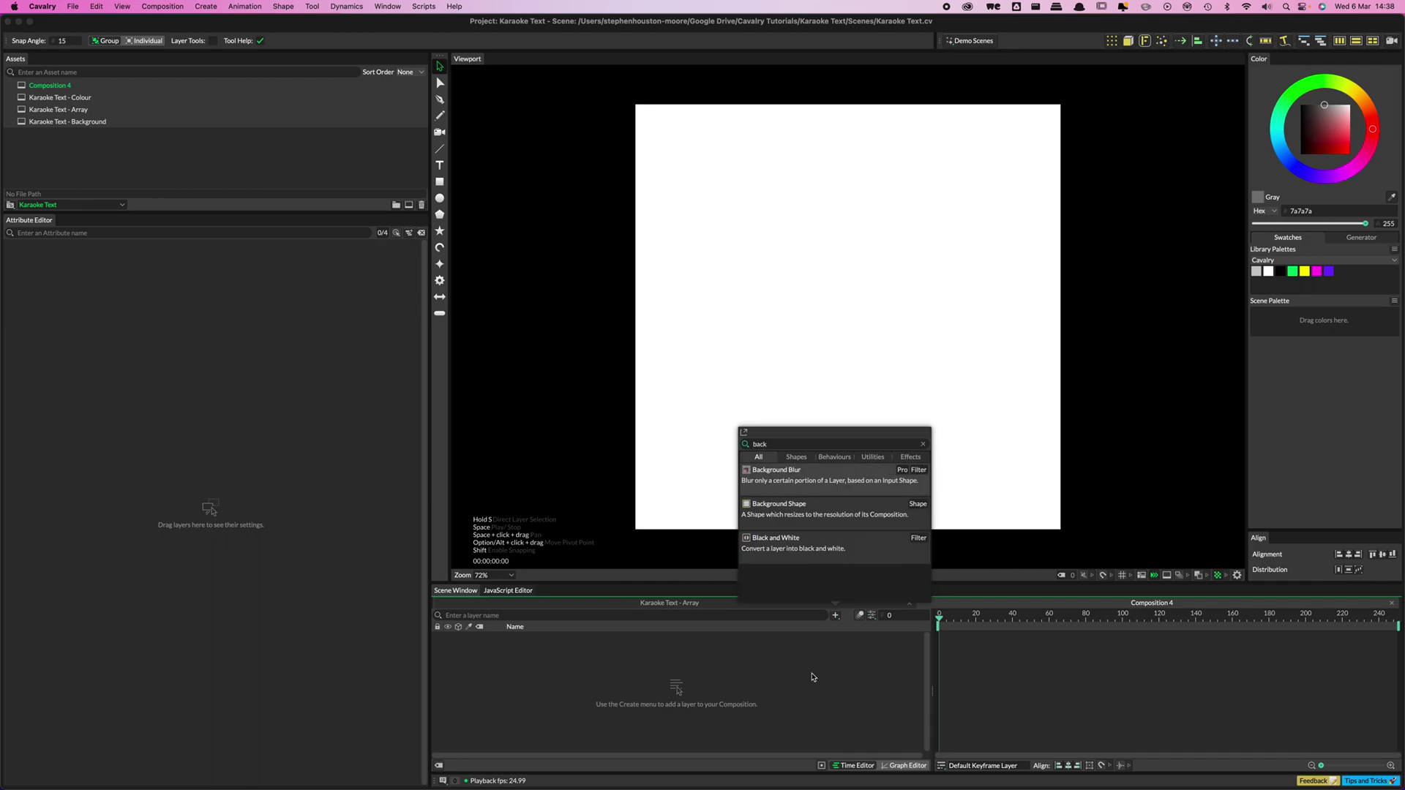
{"action": "left_click", "coordinate": [810, 517]}
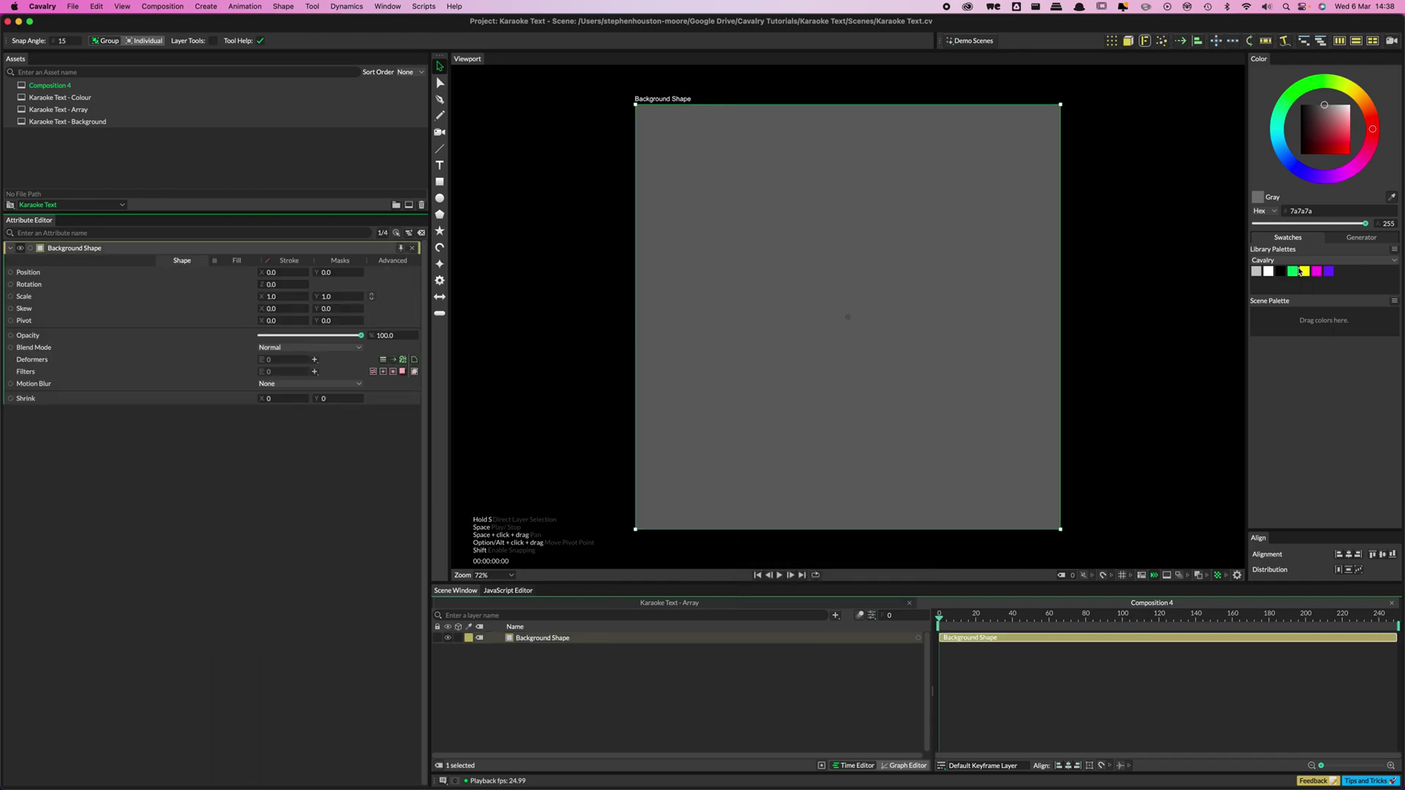
{"action": "left_click", "coordinate": [1280, 271]}
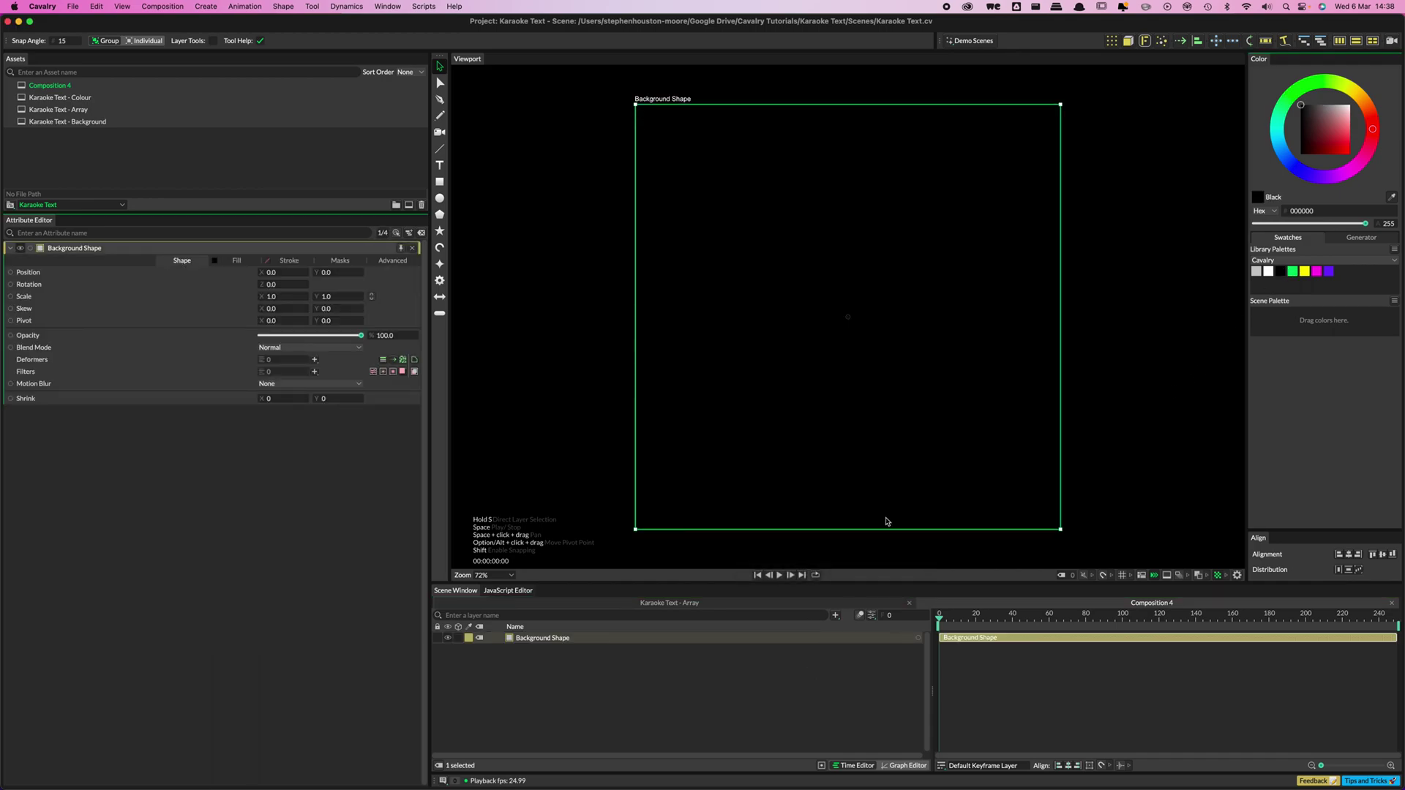
{"action": "left_click", "coordinate": [871, 616]}
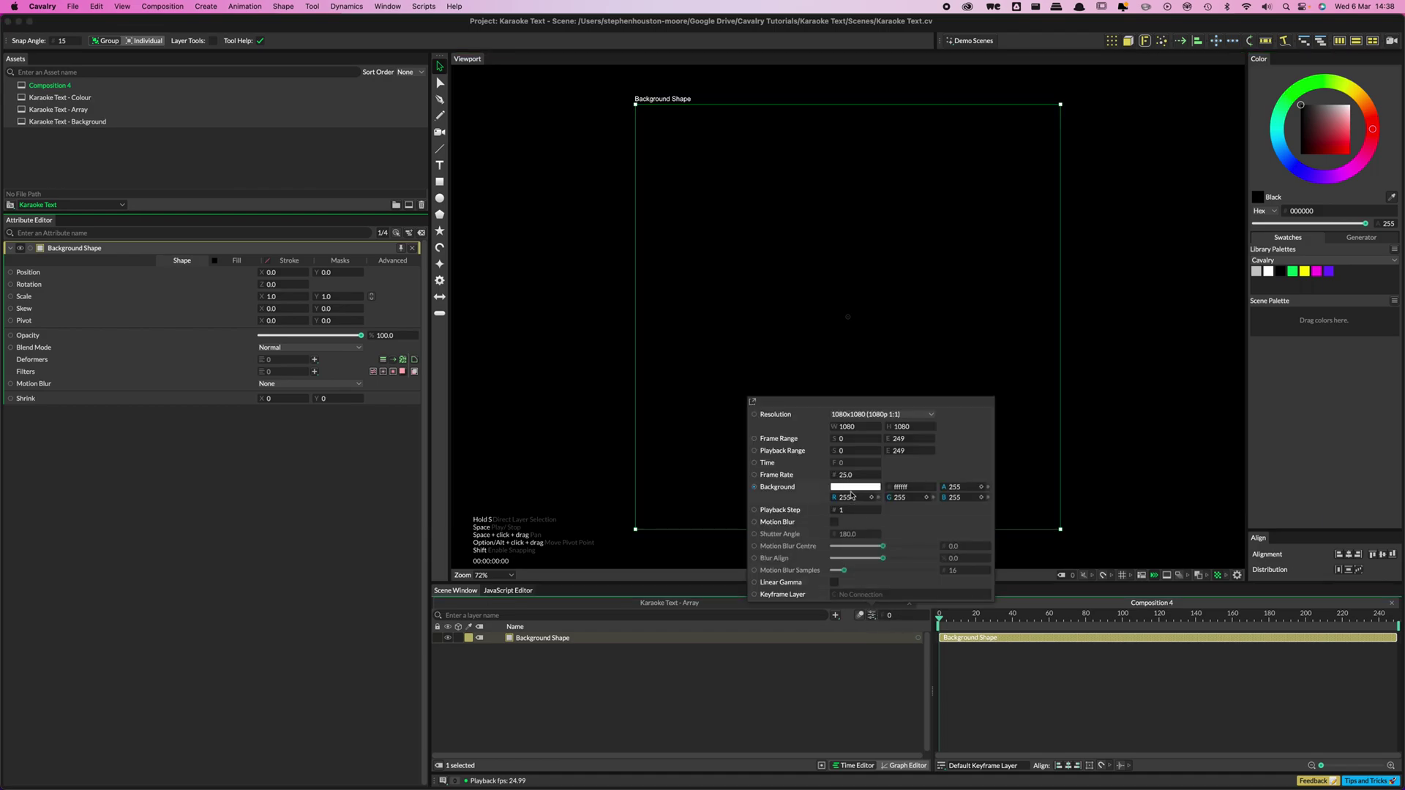
{"action": "left_click", "coordinate": [602, 684]}
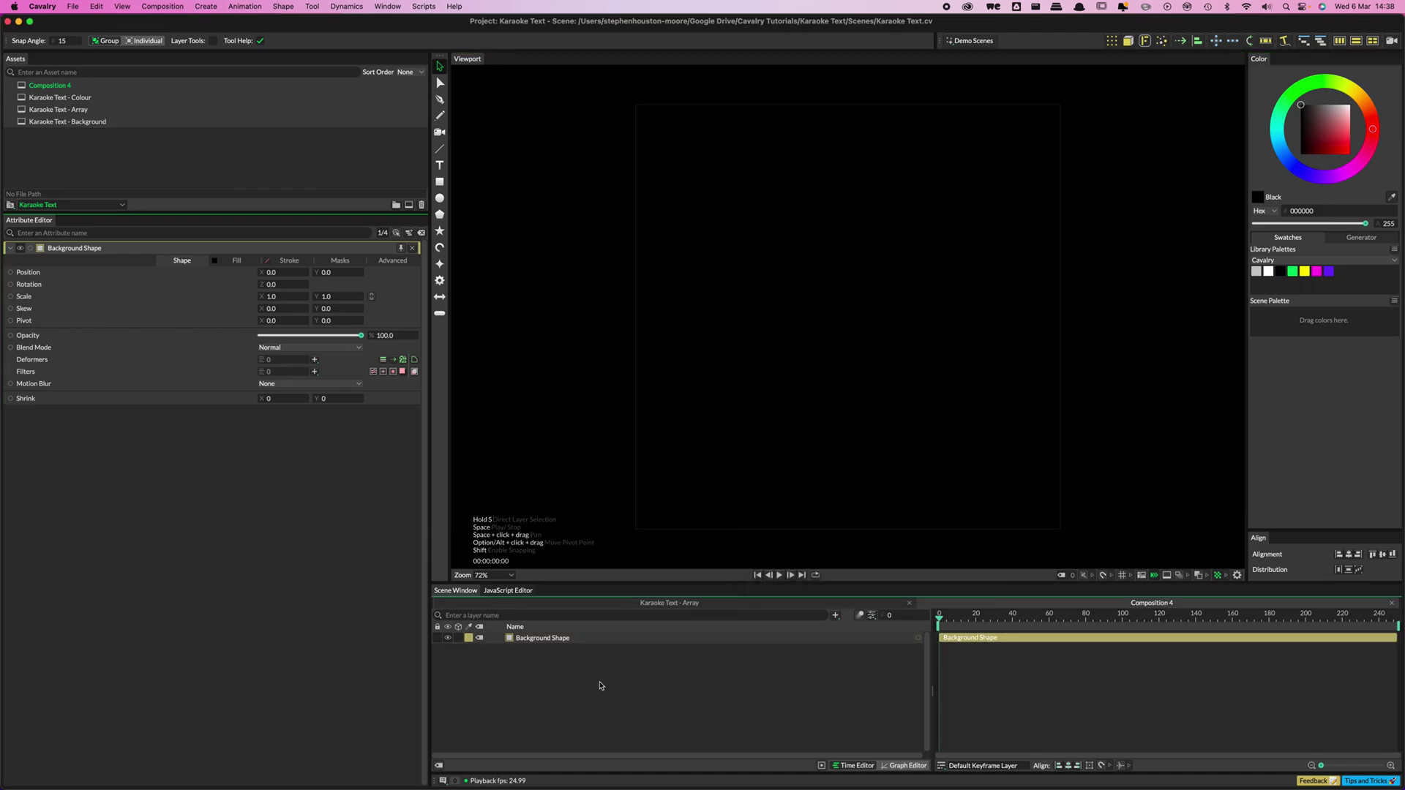
- Turn on the Background Shape's outline stroke with width 10
{"action": "left_click", "coordinate": [535, 641]}
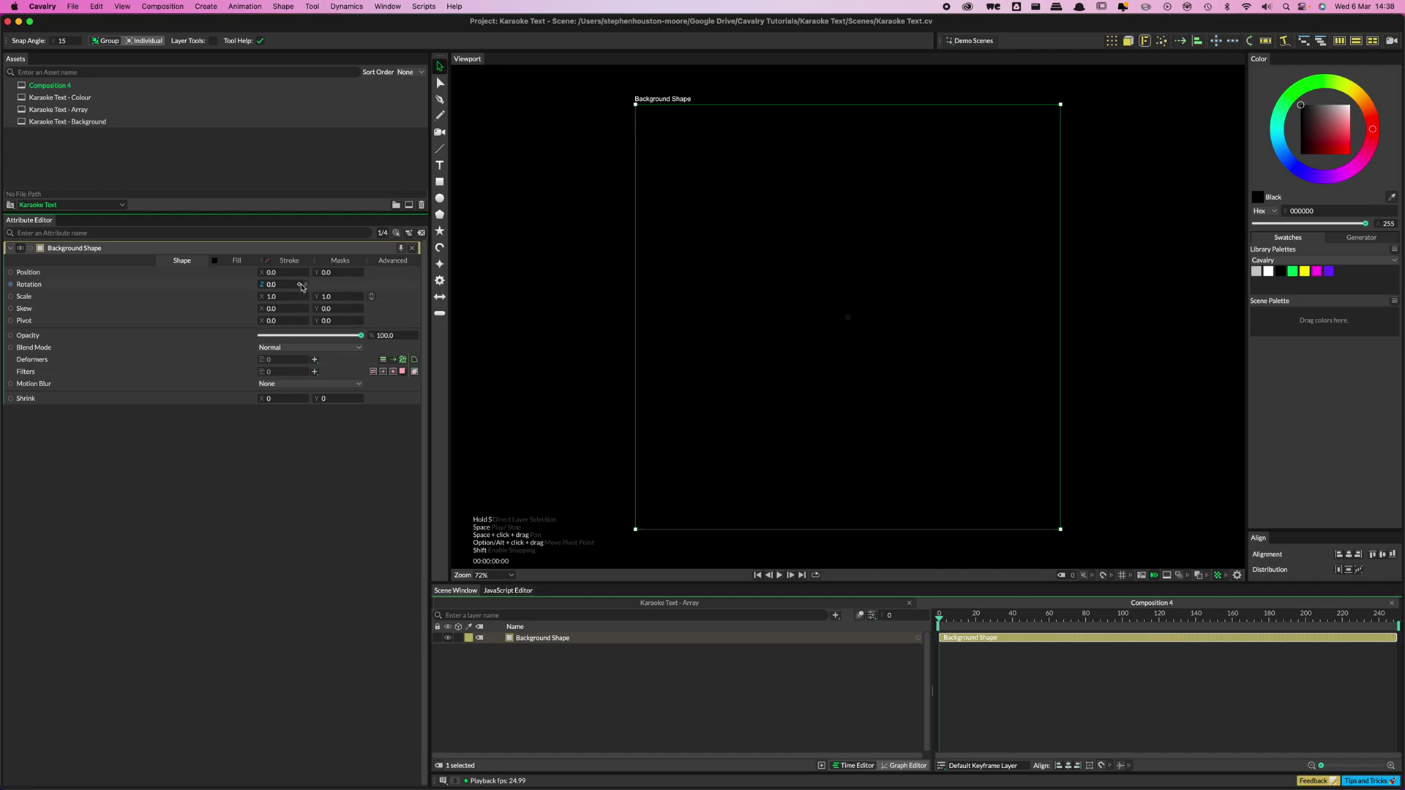
{"action": "left_click", "coordinate": [289, 260]}
{"action": "left_click", "coordinate": [262, 273]}
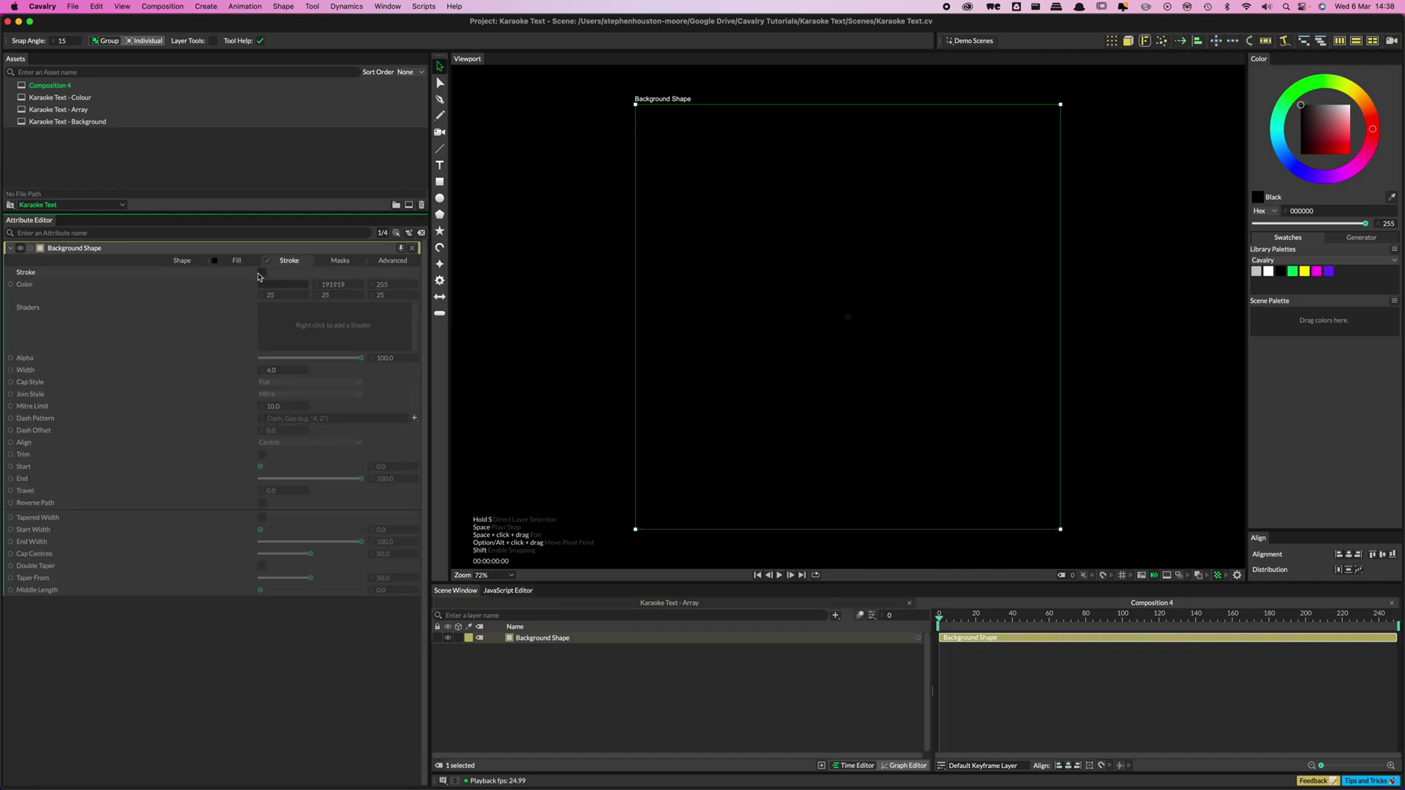
{"action": "left_click", "coordinate": [271, 370]}
{"action": "type", "text": "10"}
{"action": "key", "text": "Return"}
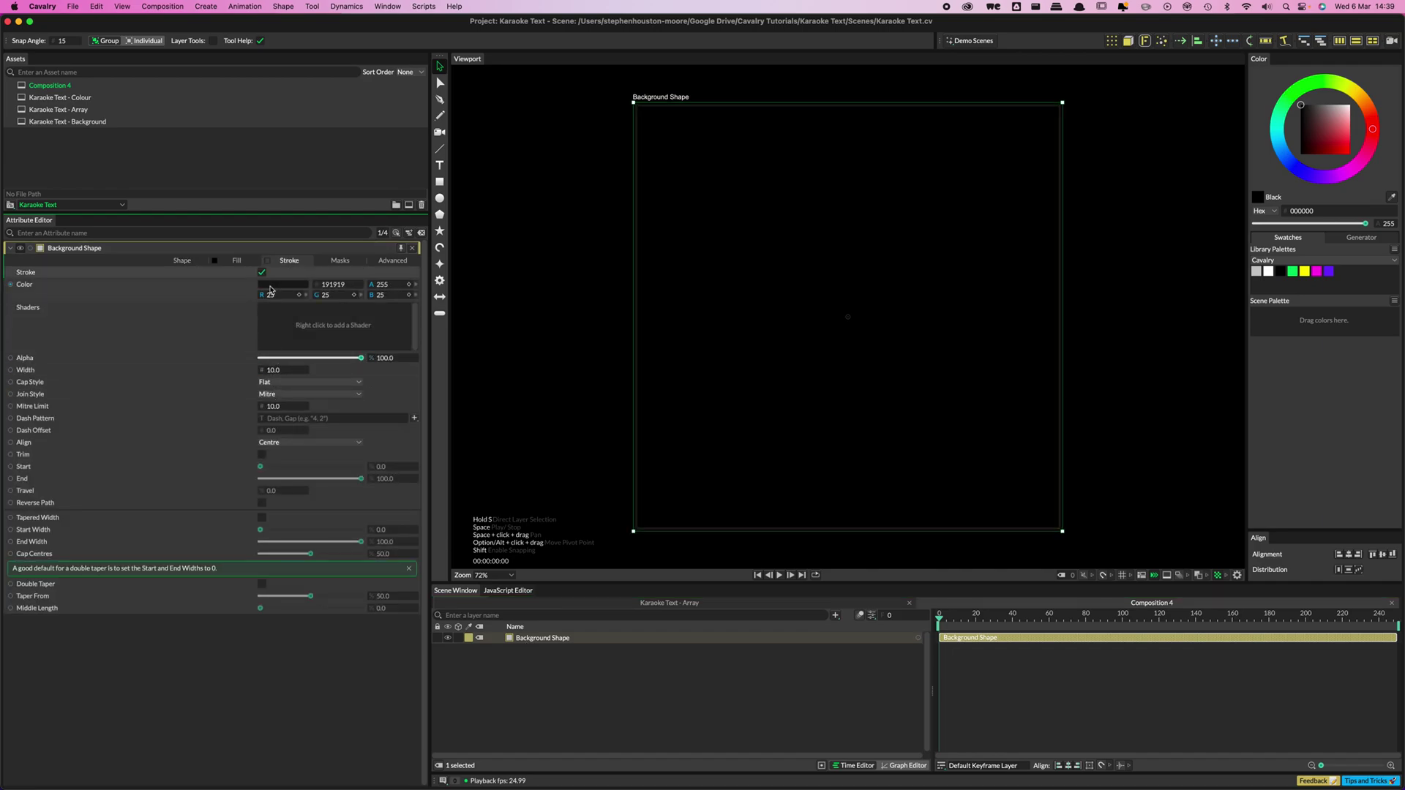
- Make the outline white and lock the Background Shape layer
{"action": "left_click", "coordinate": [283, 285]}
{"action": "left_click_drag", "start_coordinate": [263, 139], "coordinate": [343, 108]}
{"action": "left_click", "coordinate": [606, 683]}
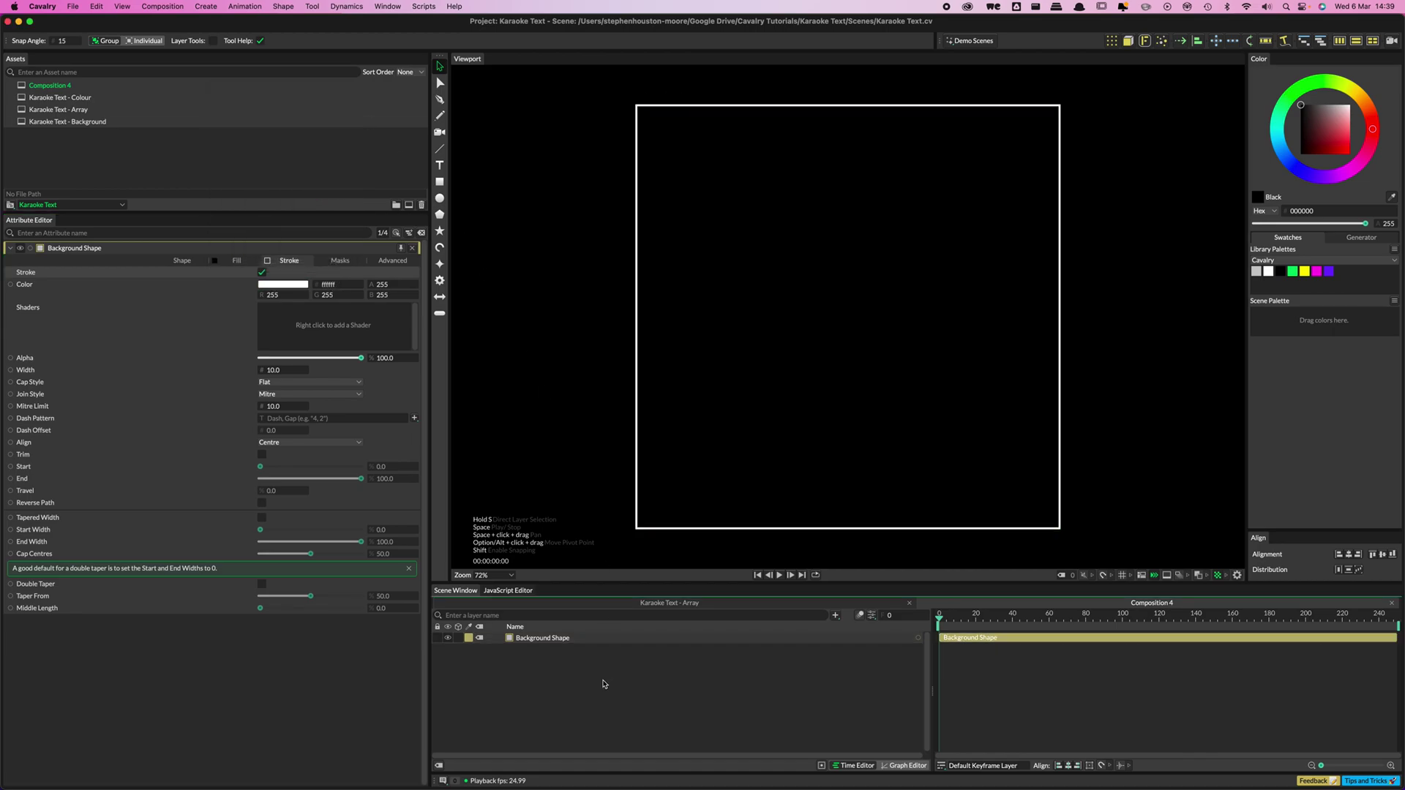
{"action": "left_click", "coordinate": [469, 659]}
{"action": "left_click", "coordinate": [437, 638]}
- Create a test text layer with placeholder letters, then delete it
{"action": "left_click", "coordinate": [440, 167]}
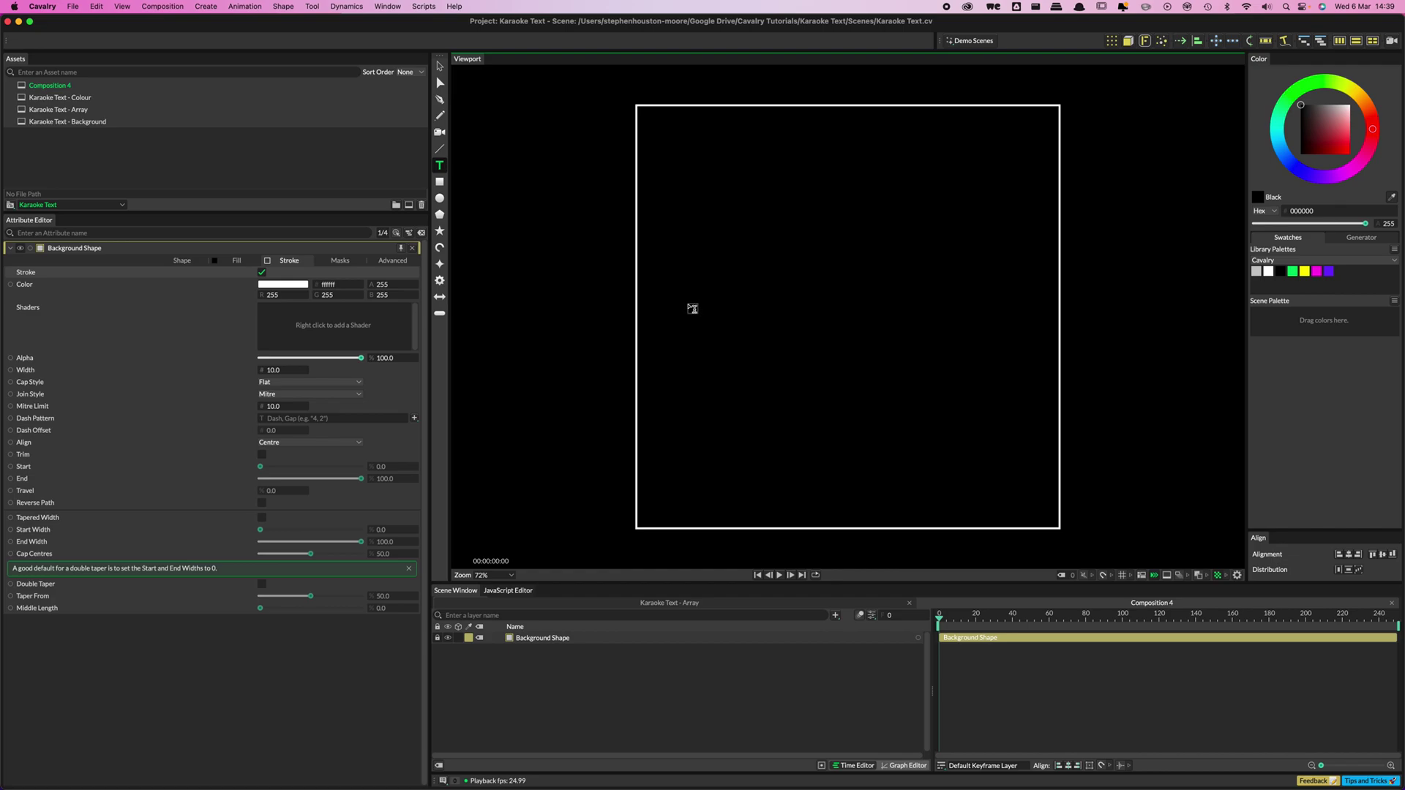
{"action": "left_click", "coordinate": [692, 309]}
{"action": "type", "text": "ljhjlsdj"}
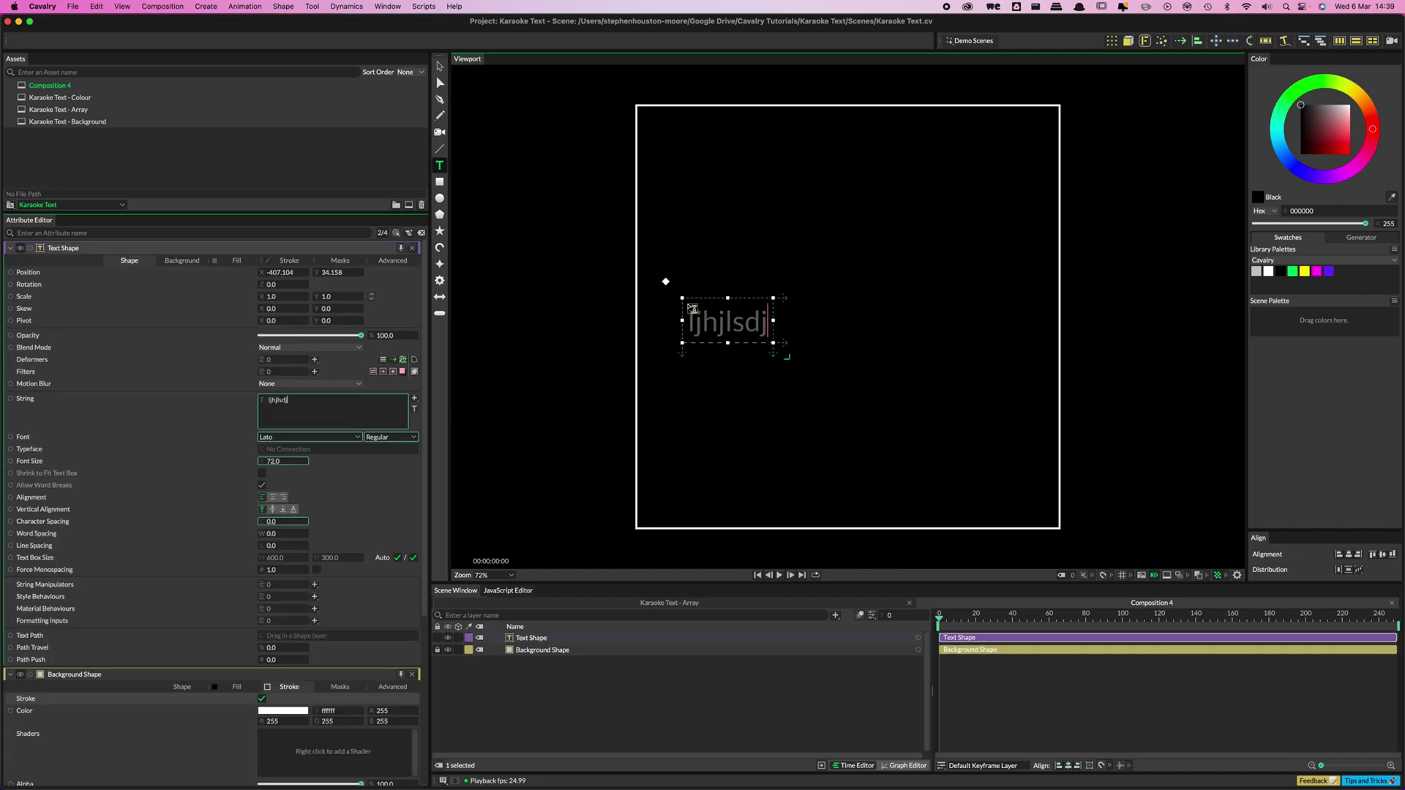
{"action": "type", "text": "hflsjlkfjlksdjklfjskldjflksdjlkfjlksdjfklsdjfkljsdkfjklsd"}
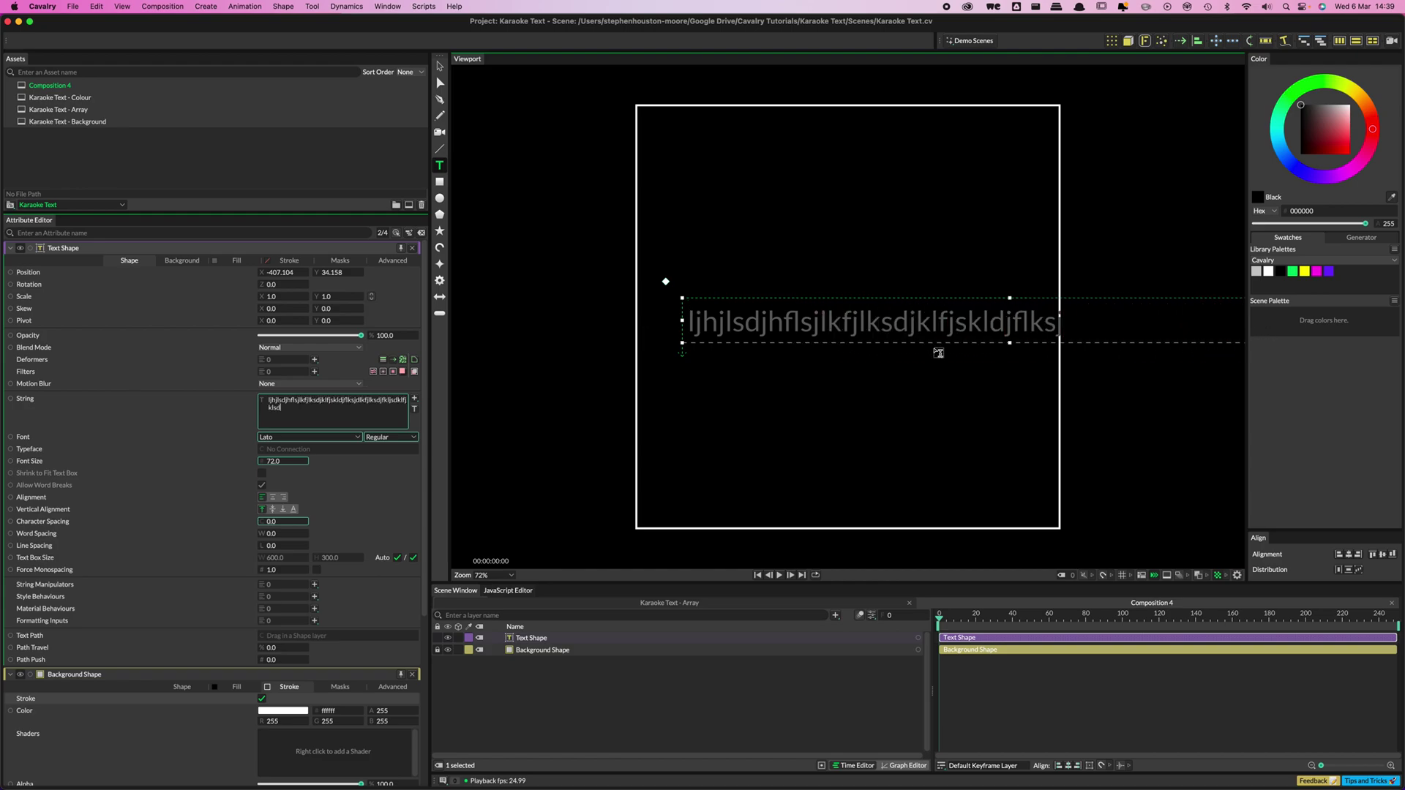
{"action": "key", "text": "Escape"}
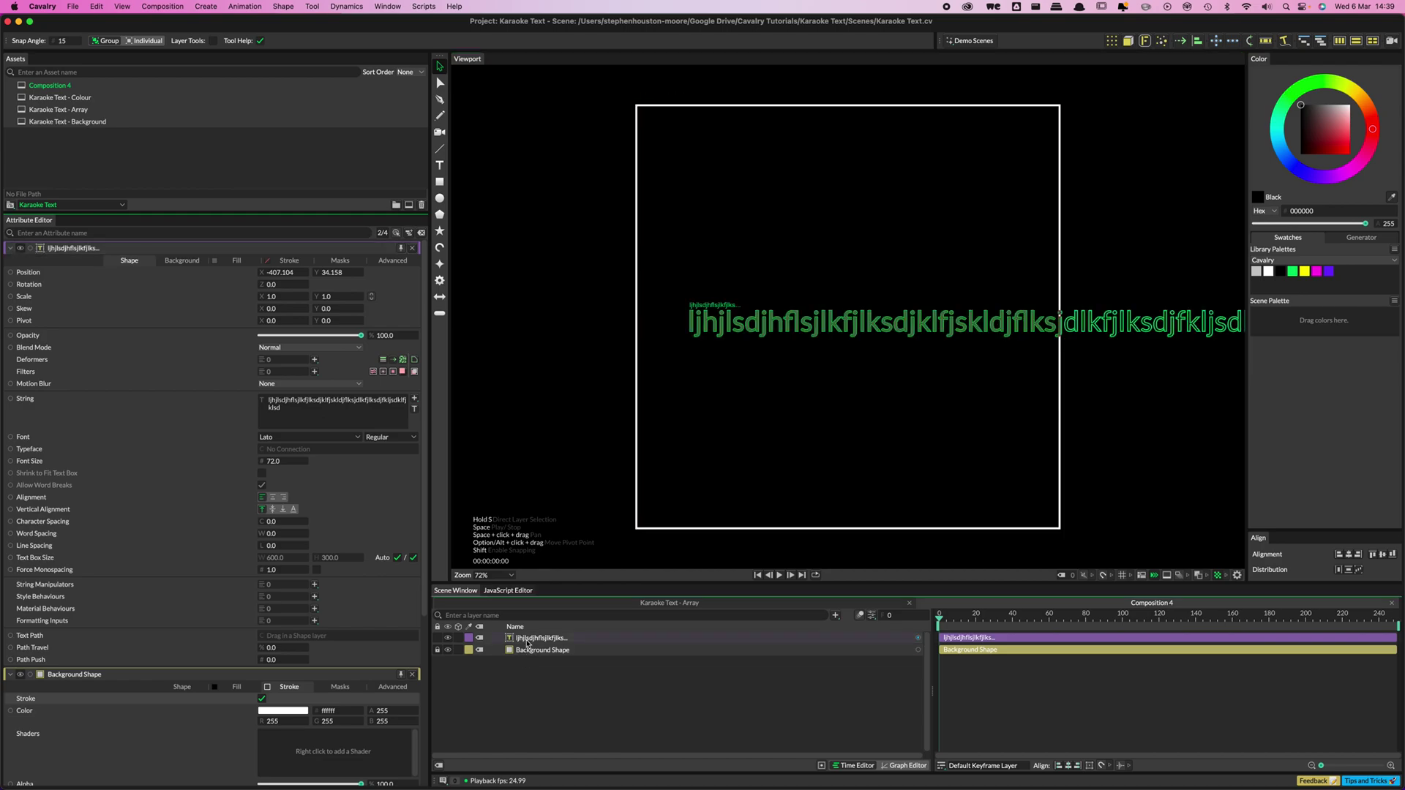
{"action": "left_click", "coordinate": [531, 638]}
{"action": "key", "text": "BackSpace"}
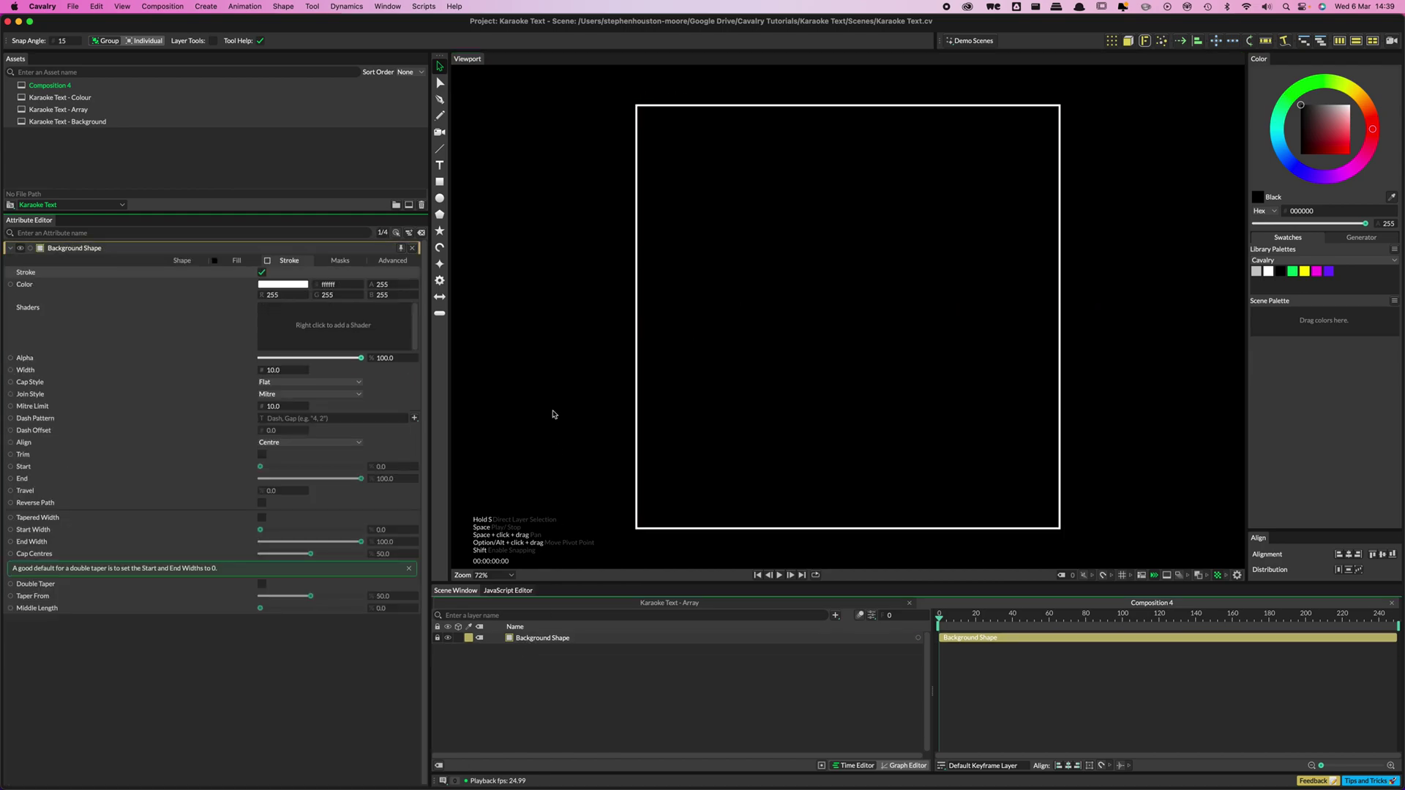
- Draw a text box across the upper composition and fill it with placeholder letters
{"action": "left_click", "coordinate": [440, 166]}
{"action": "left_click_drag", "start_coordinate": [663, 216], "coordinate": [1039, 458]}
{"action": "type", "text": "ljs"}
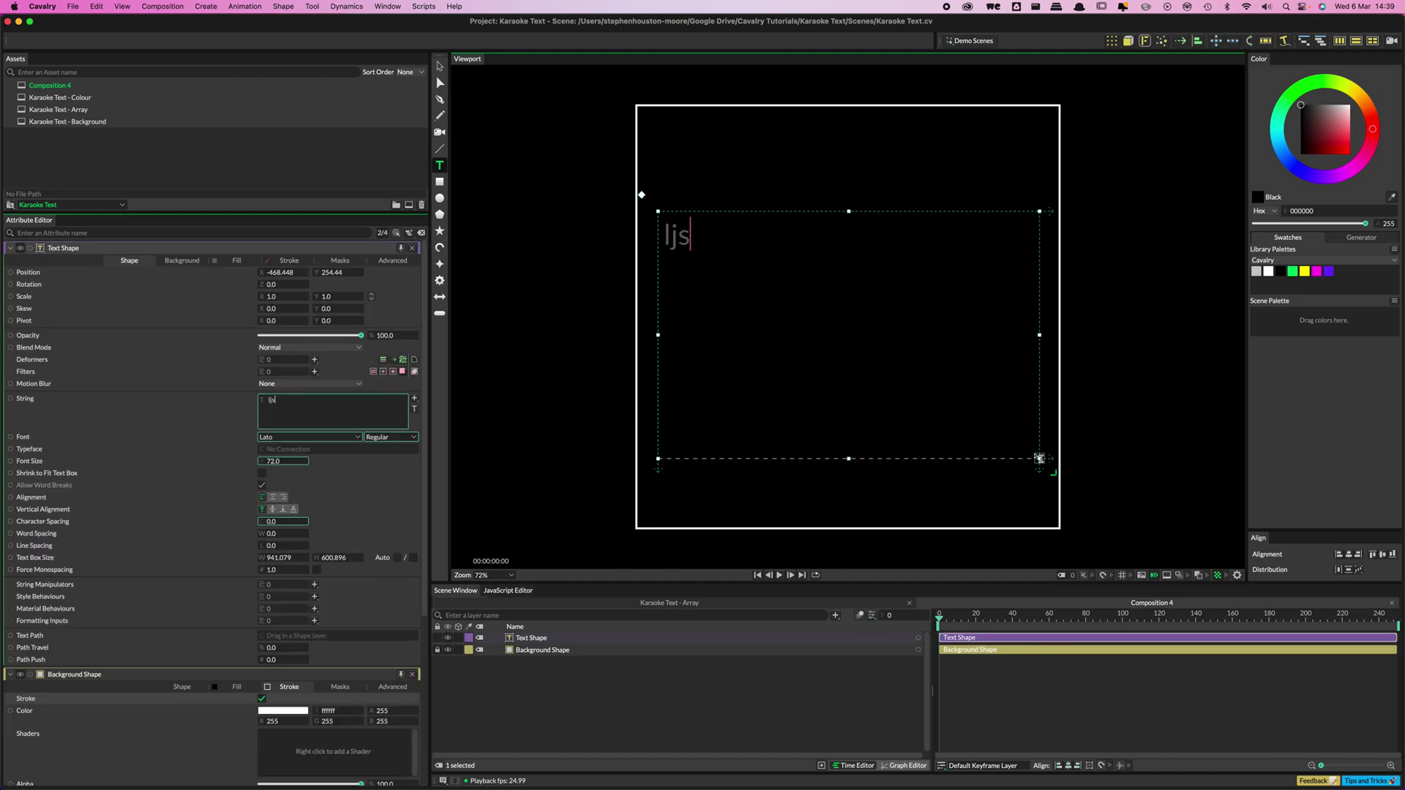
{"action": "type", "text": "fljslkdjflksjdlkfjlksdjflkjldksjflkjsdlkfjklsdjflkjsdlk"}
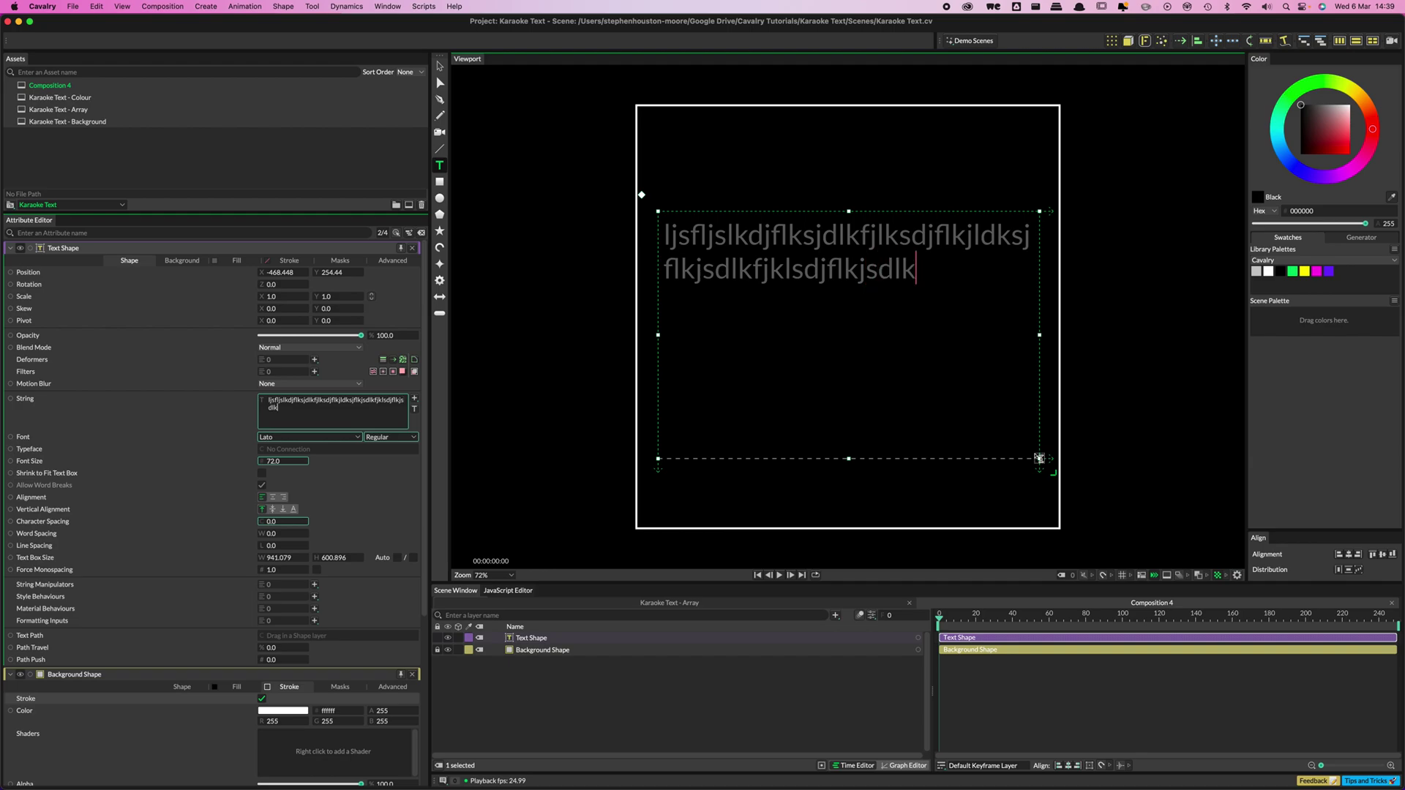
{"action": "type", "text": "fjlksdjflksjldkfjskldjfklsjklsdjfklsjlkdsfd"}
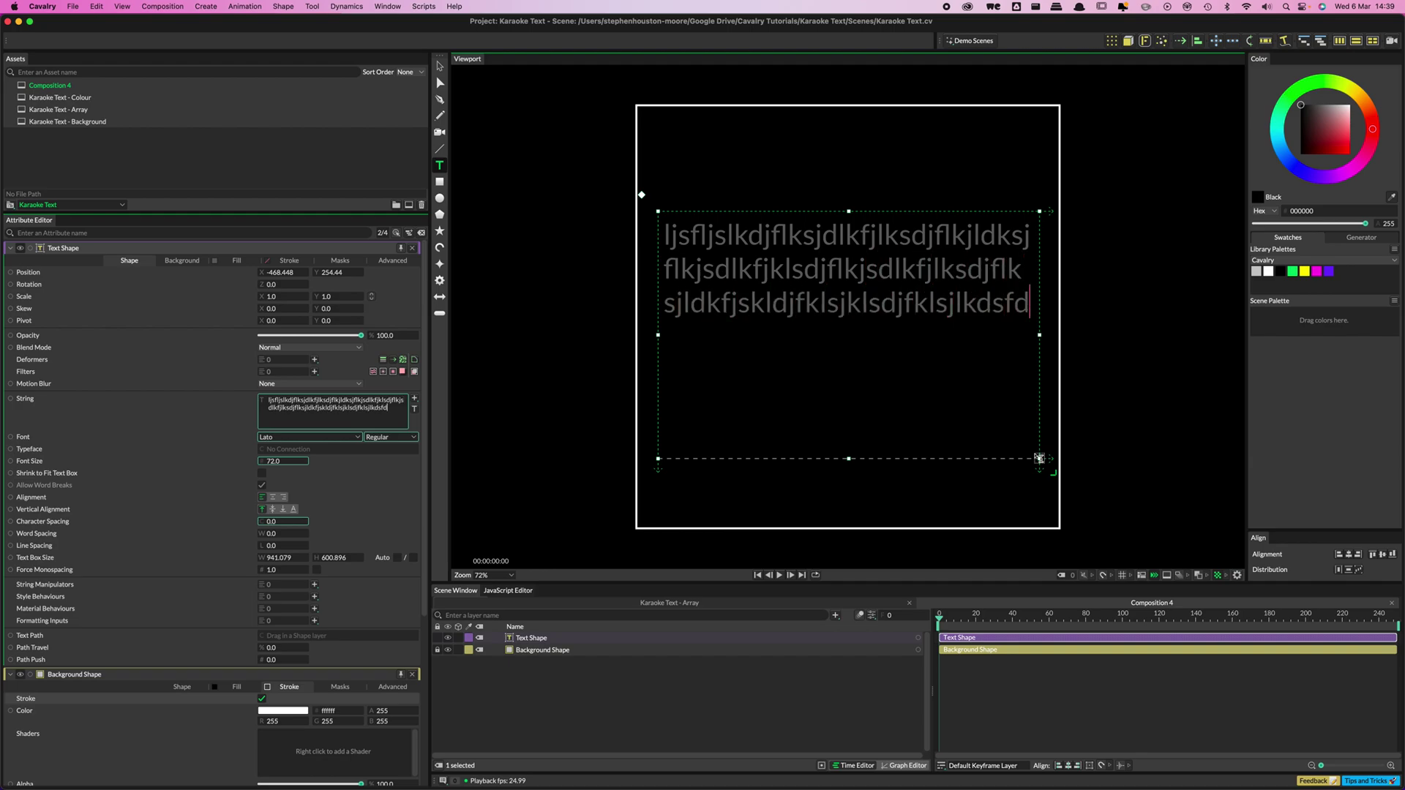
{"action": "key", "text": "Escape"}
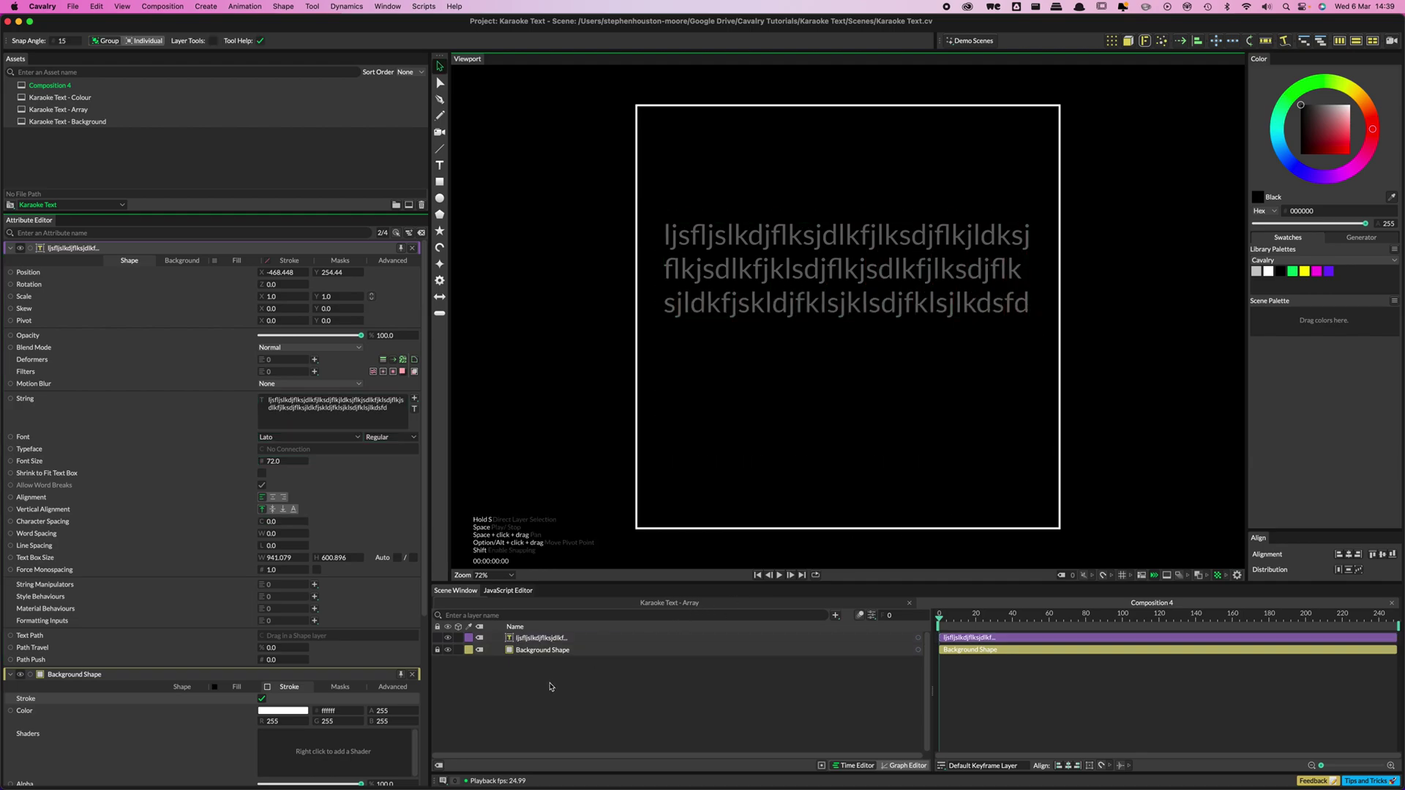
- Replace the text string with pasted Lorem ipsum, deleting the blank and extra lines
{"action": "left_click", "coordinate": [541, 641]}
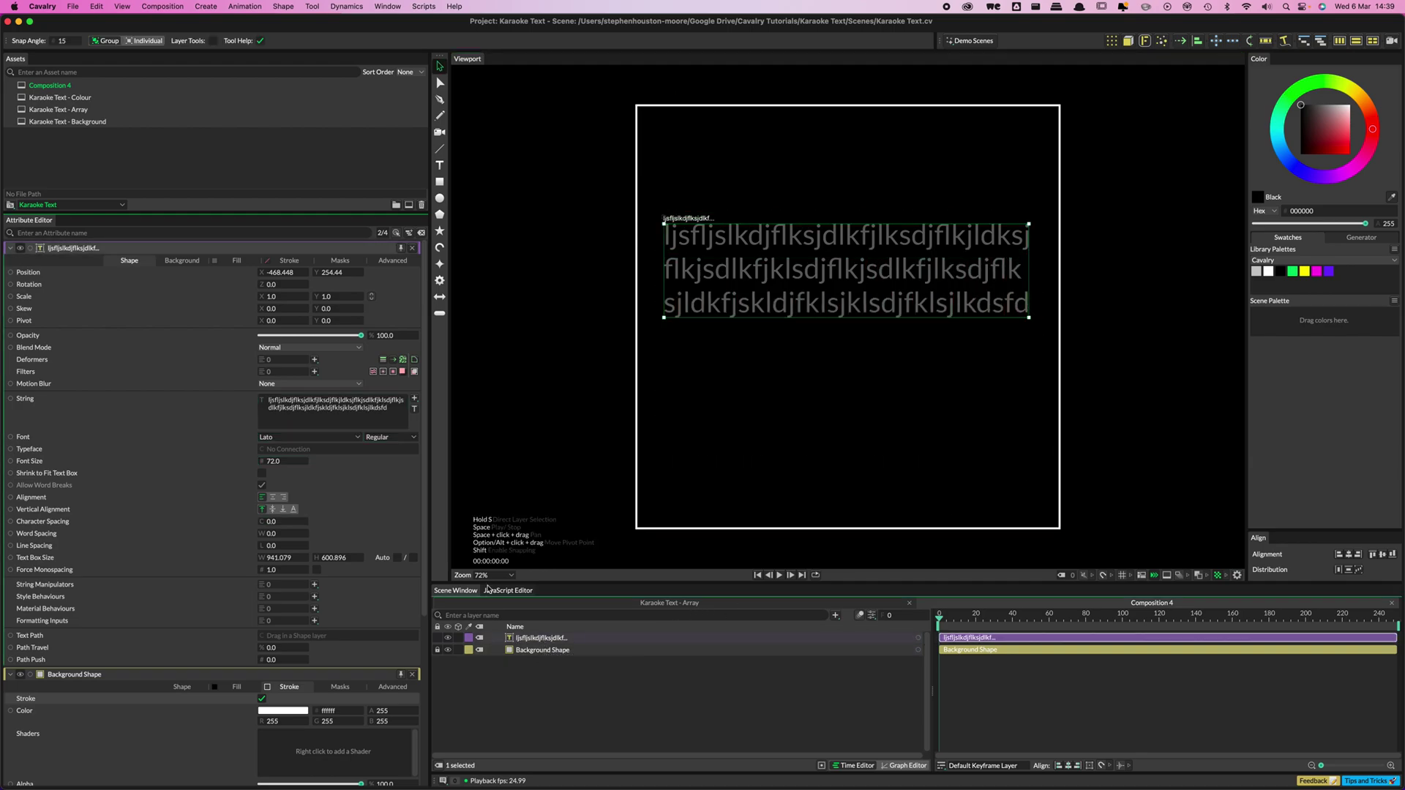
{"action": "left_click", "coordinate": [305, 405]}
{"action": "key", "text": "cmd+a"}
{"action": "type", "text": "freestar AD   Lorem ipsum dolor sit amet, consectetur adipiscing elit. Vivamus non magna a quam placerat ornare."}
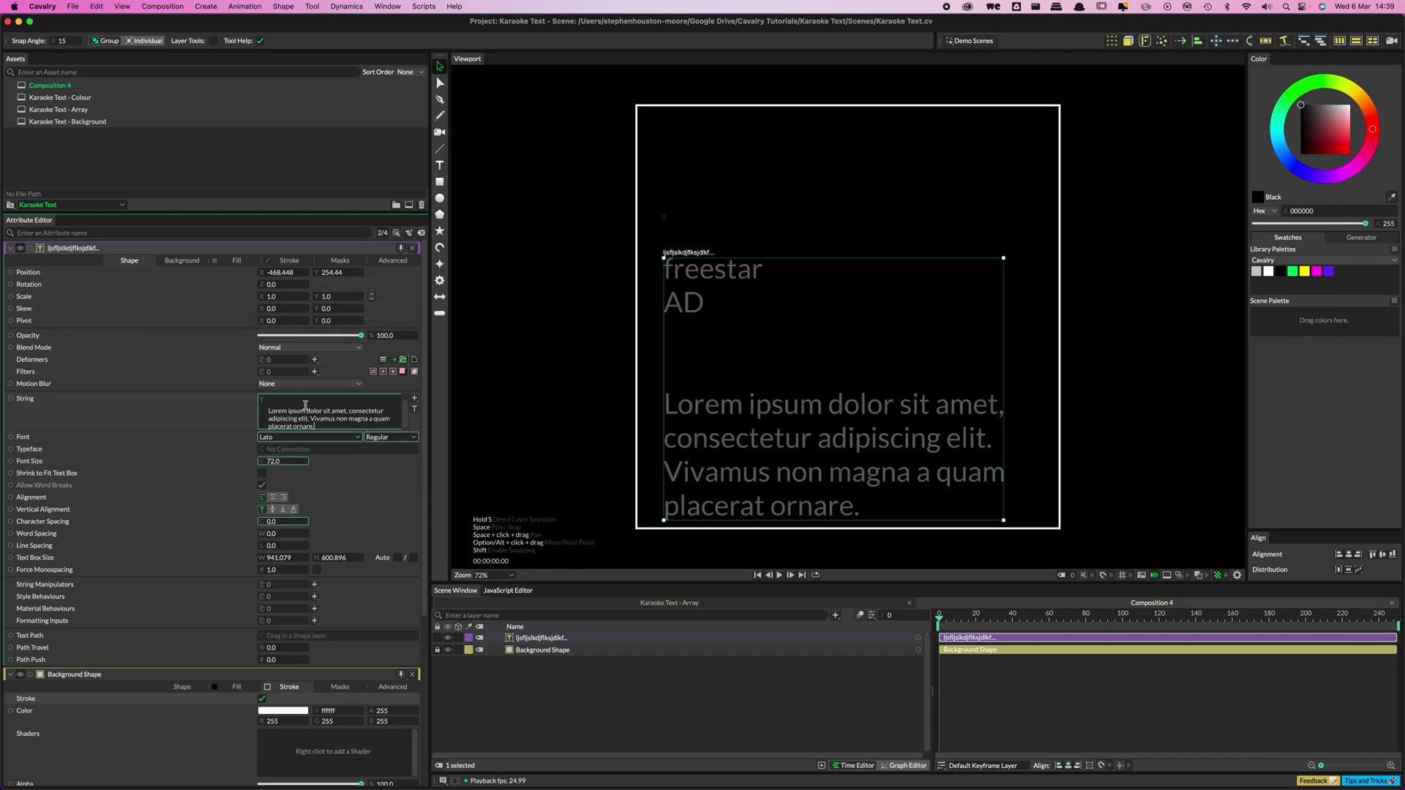
{"action": "left_click", "coordinate": [269, 408]}
{"action": "key", "text": "BackSpace"}
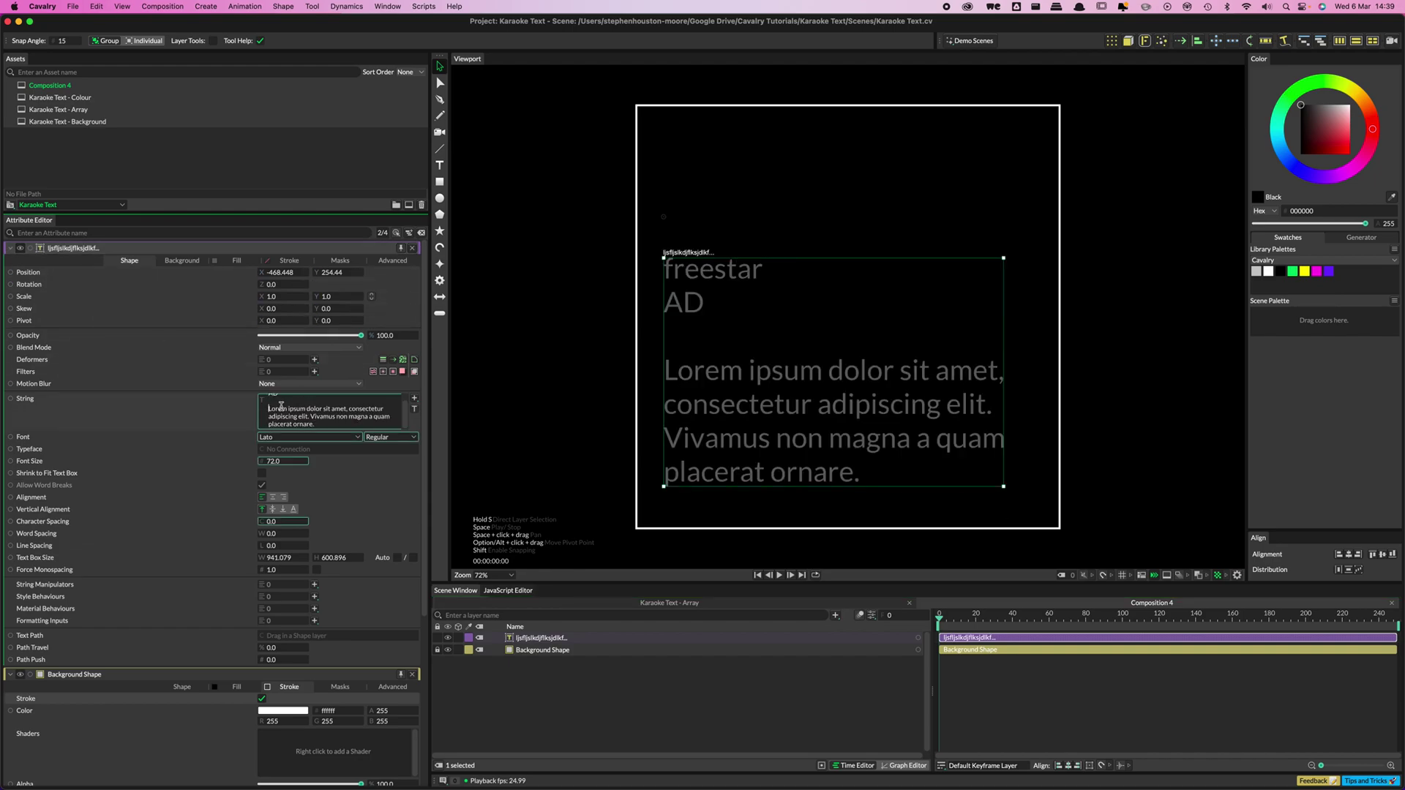
{"action": "key", "text": "BackSpace"}
{"action": "left_click_drag", "start_coordinate": [271, 407], "coordinate": [264, 386]}
{"action": "key", "text": "BackSpace"}
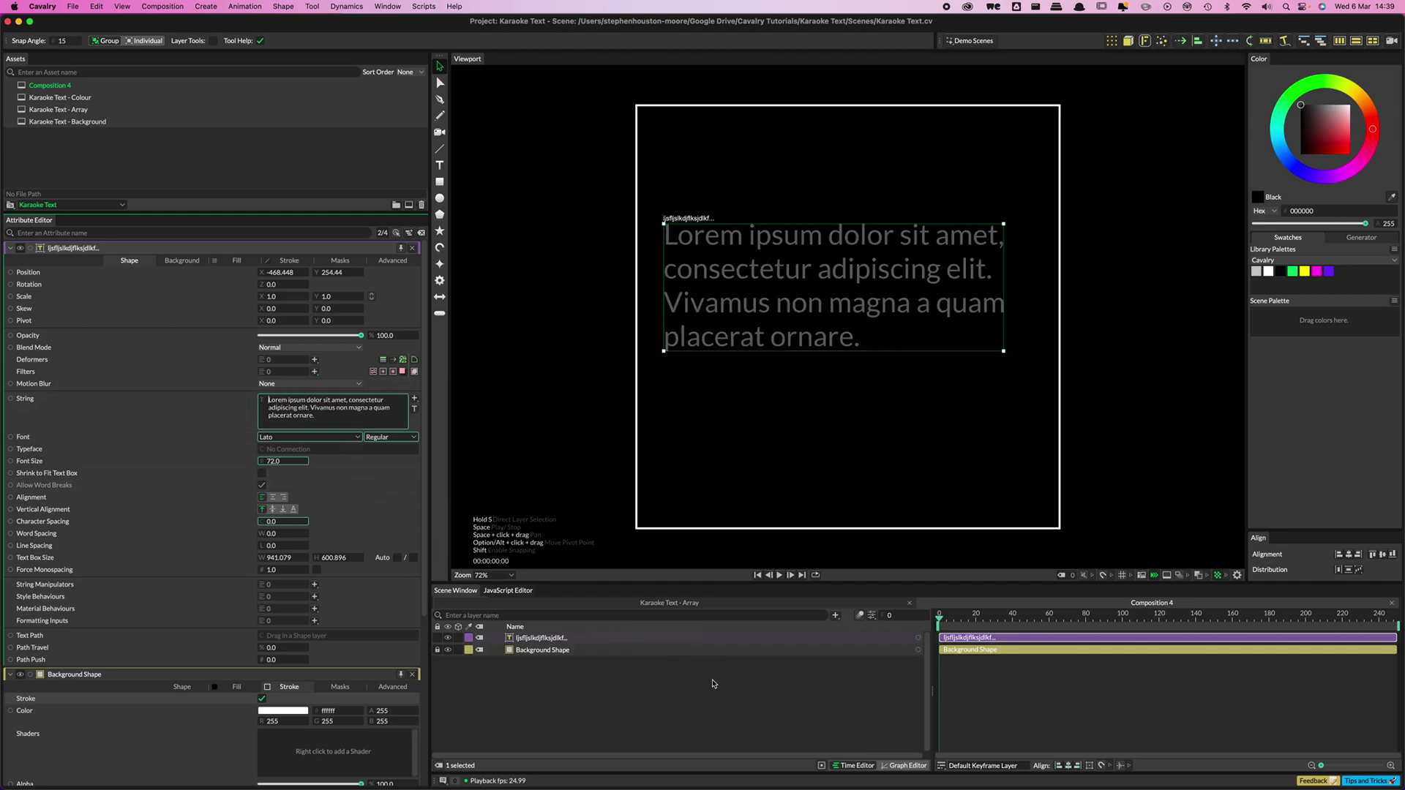
- Set the text font to Inter Black and colour it white
{"action": "left_click", "coordinate": [281, 437]}
{"action": "type", "text": "inter"}
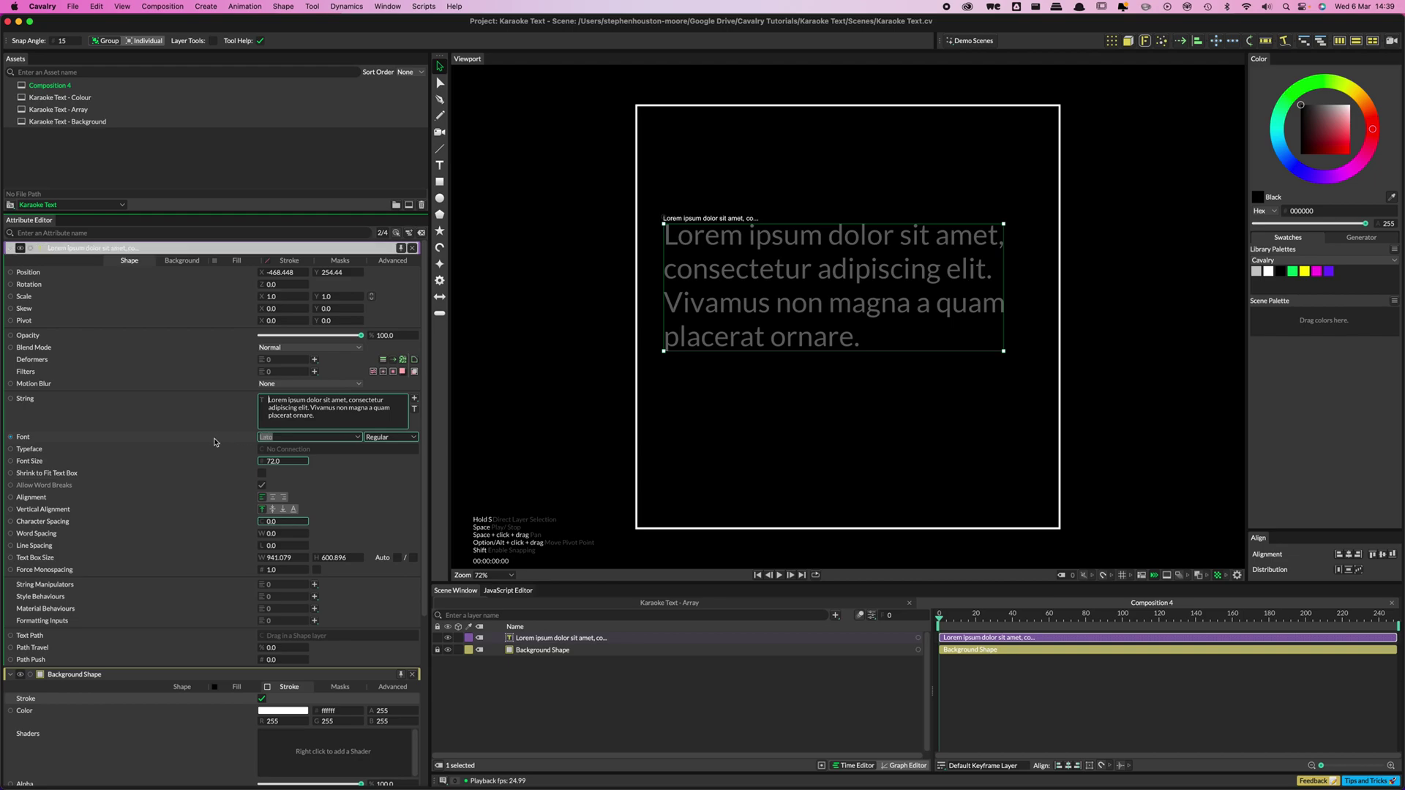
{"action": "key", "text": "Return"}
{"action": "left_click", "coordinate": [416, 437]}
{"action": "left_click", "coordinate": [380, 455]}
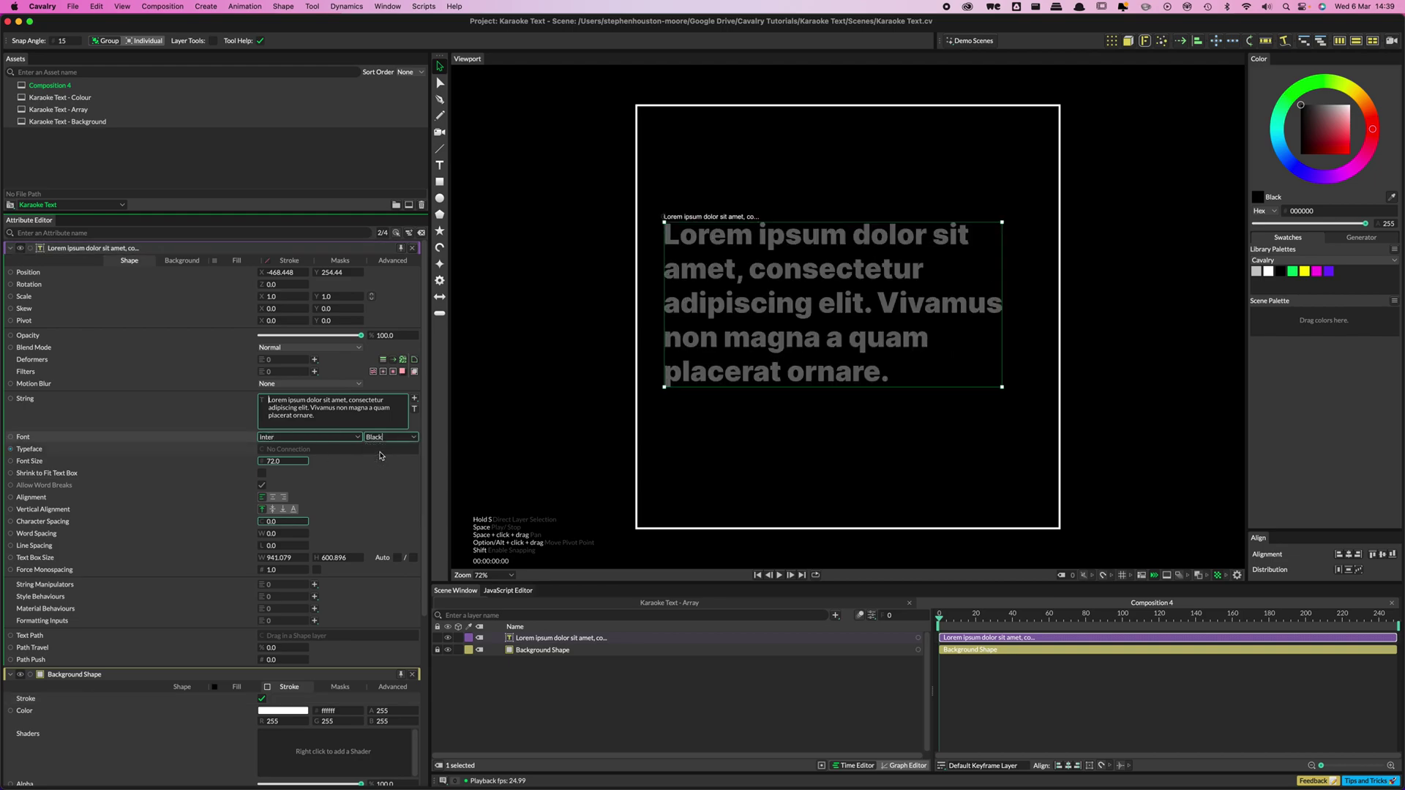
{"action": "left_click", "coordinate": [1268, 272]}
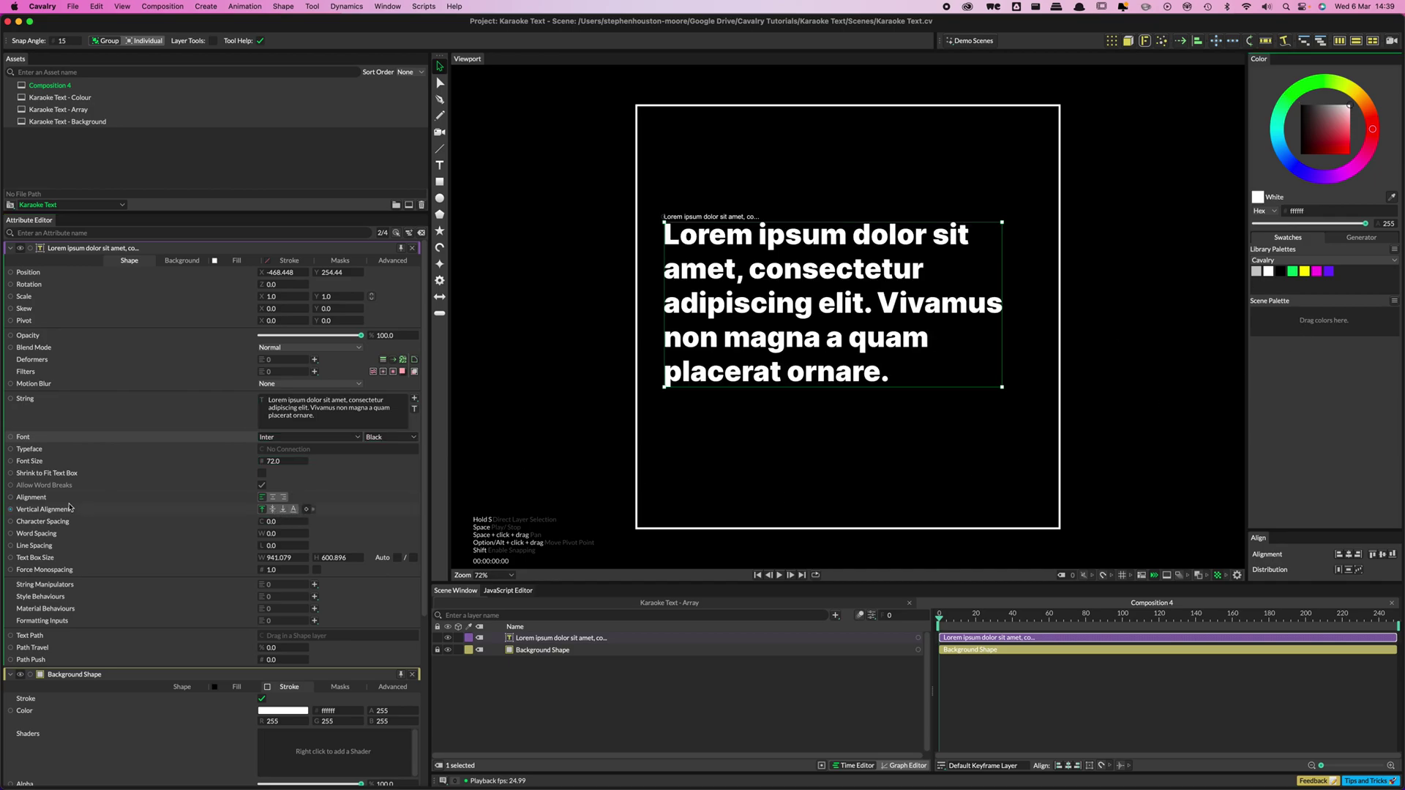
- Centre the paragraph vertically in its box and in the composition
{"action": "left_click", "coordinate": [272, 509]}
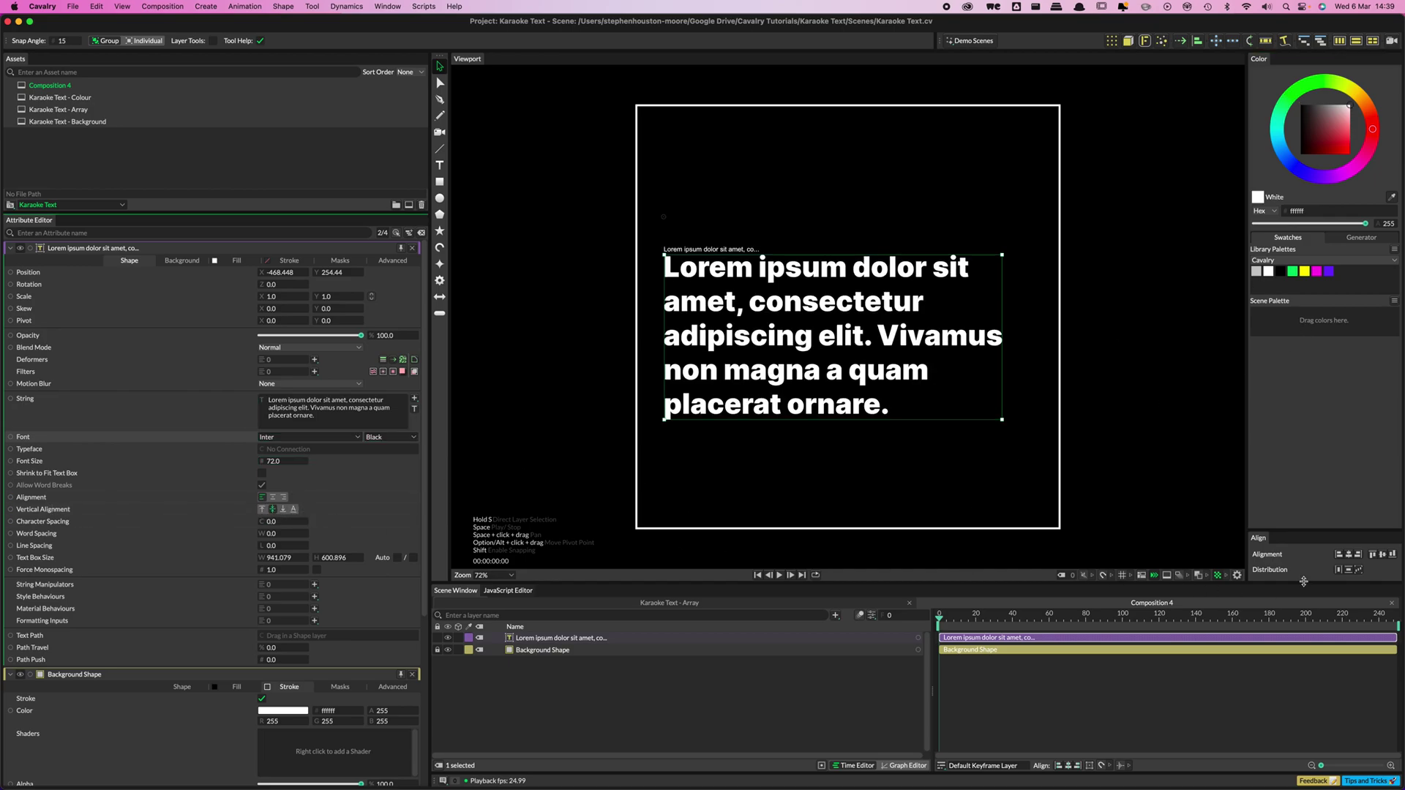
{"action": "left_click", "coordinate": [1376, 554]}
{"action": "left_click", "coordinate": [1382, 554]}
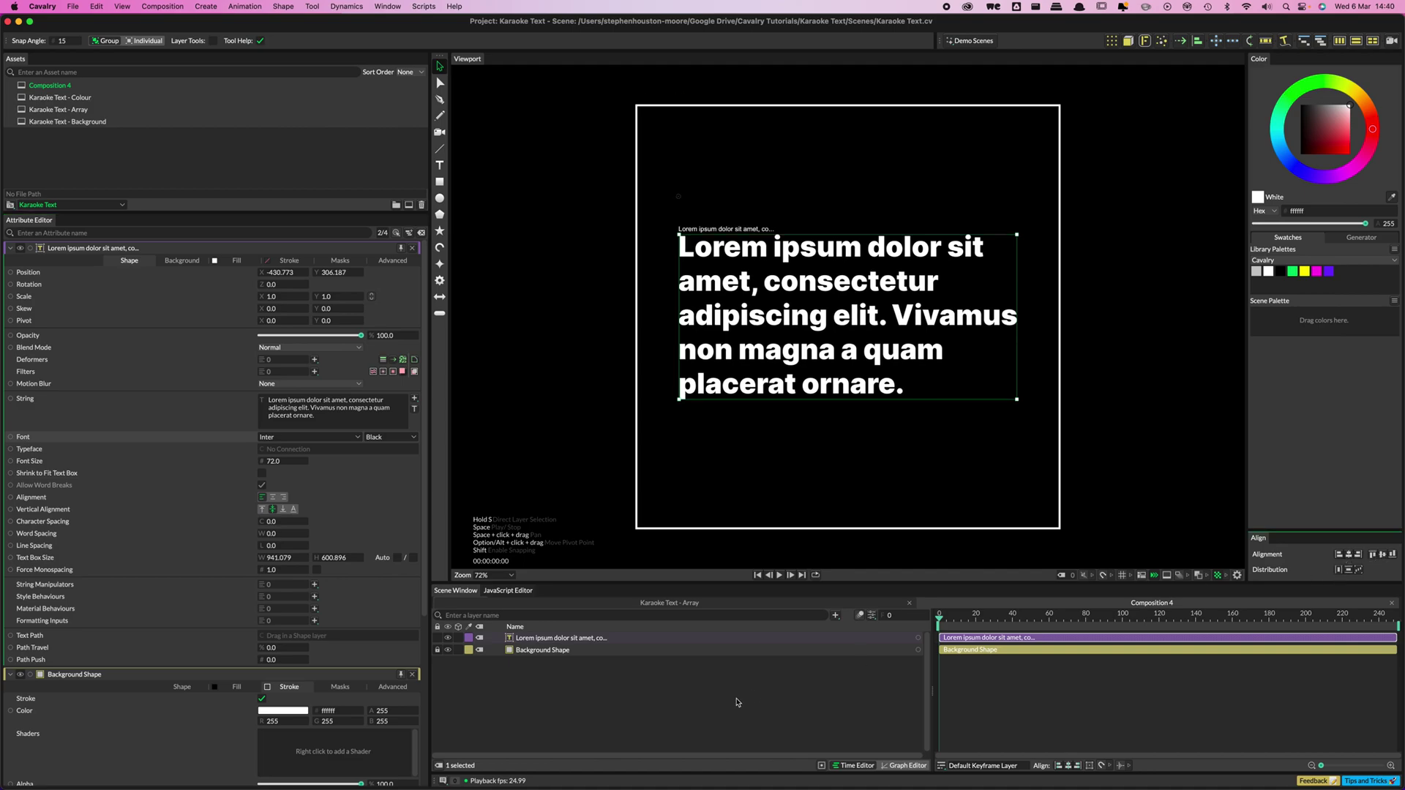
{"action": "left_click", "coordinate": [638, 701]}
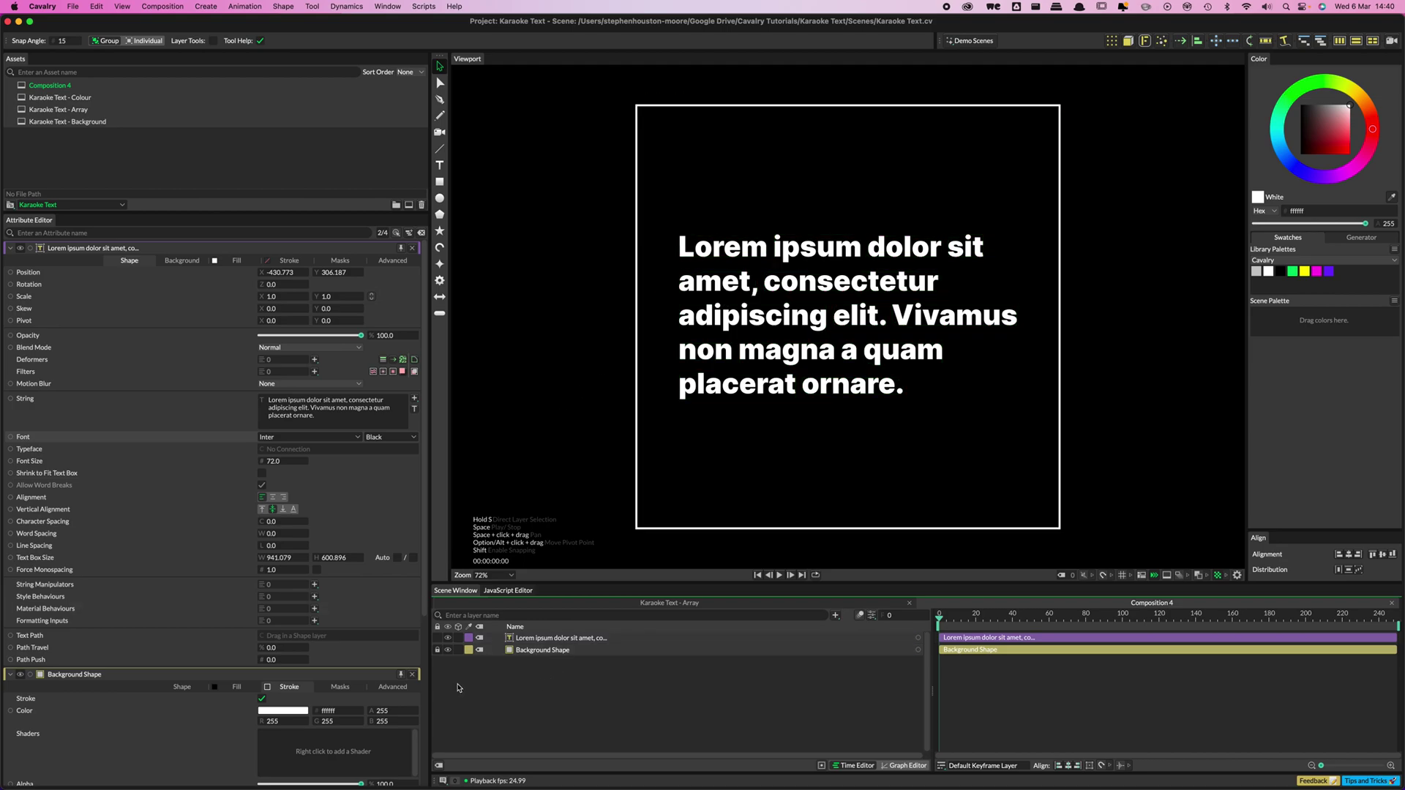
- Add a background shape behind the paragraph from the text's Background settings
{"action": "left_click", "coordinate": [413, 675]}
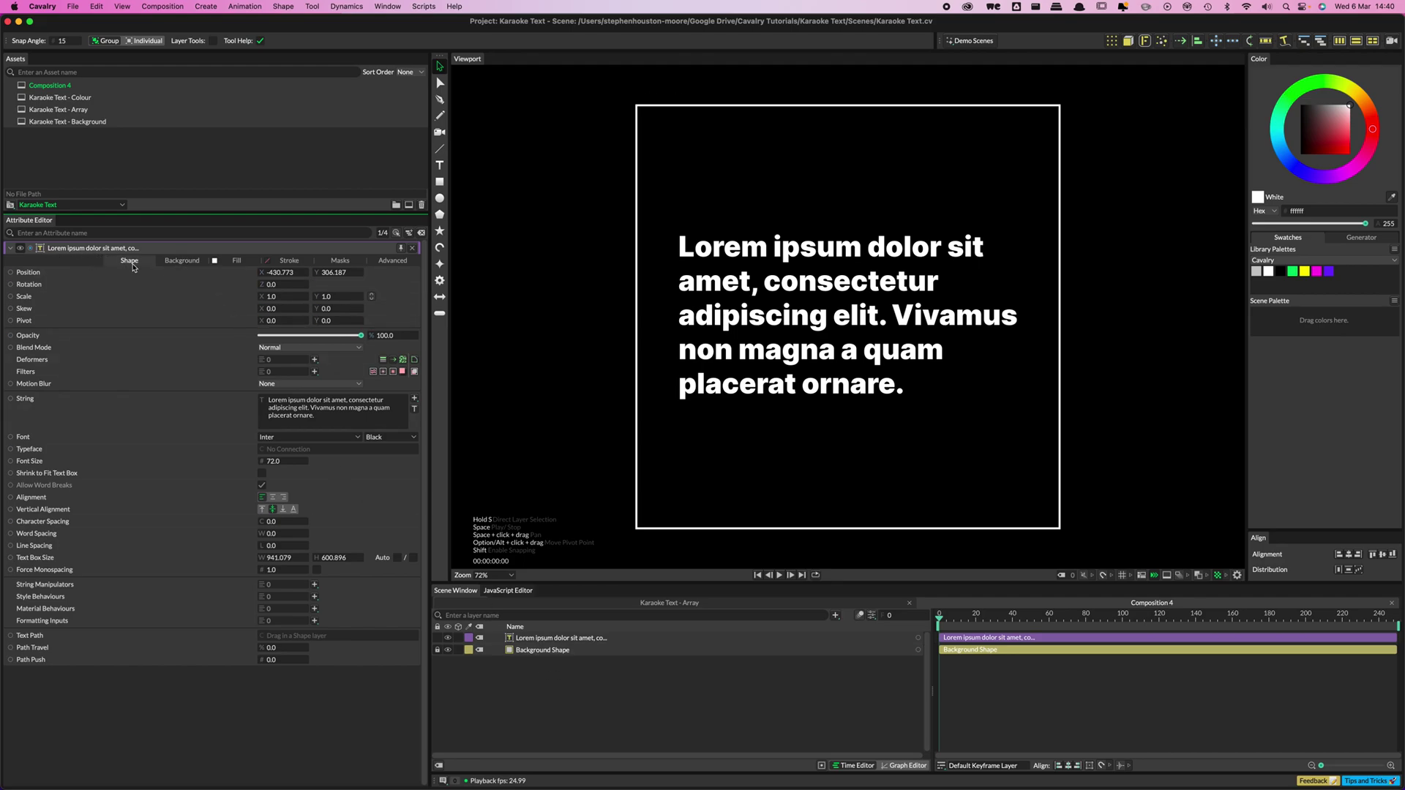
{"action": "left_click", "coordinate": [181, 264]}
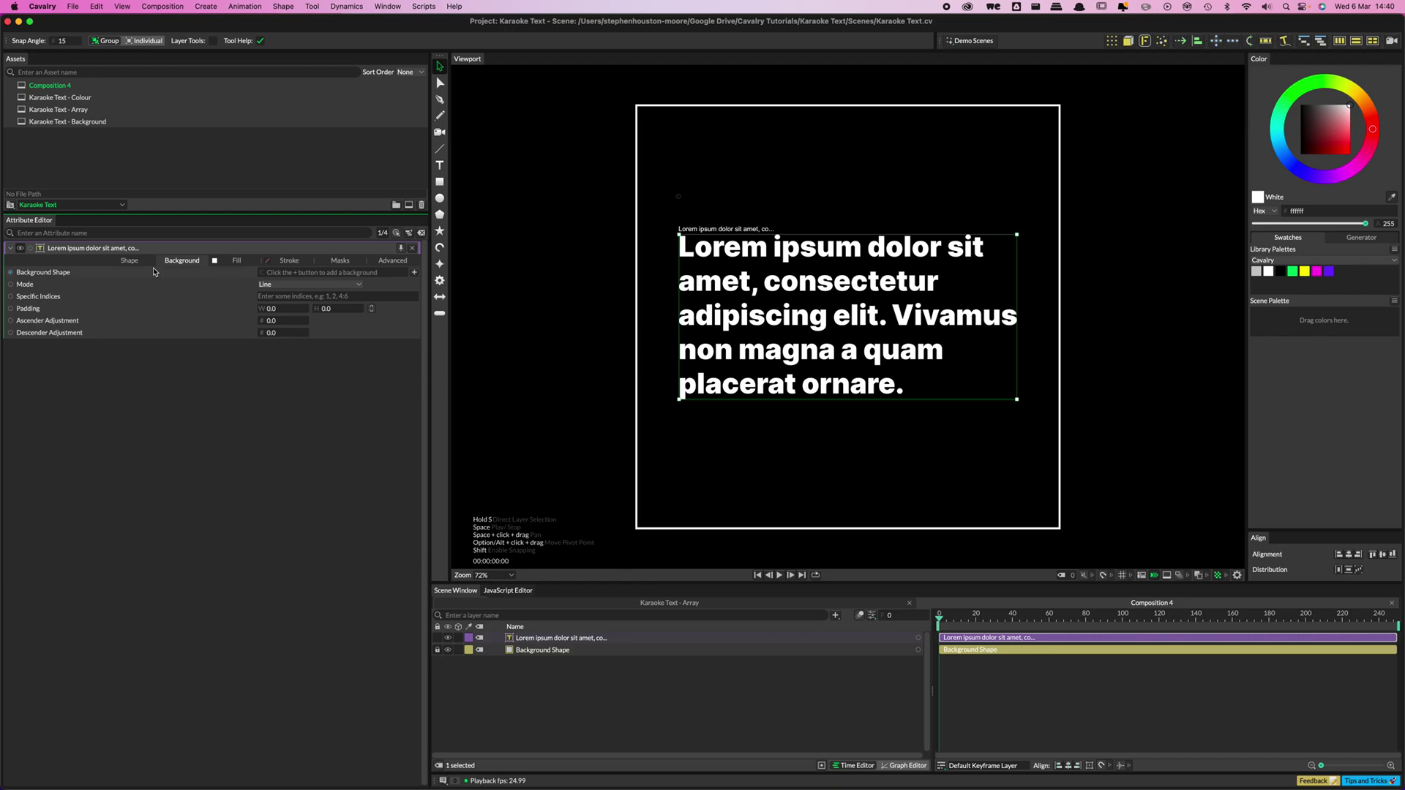
{"action": "left_click", "coordinate": [414, 273]}
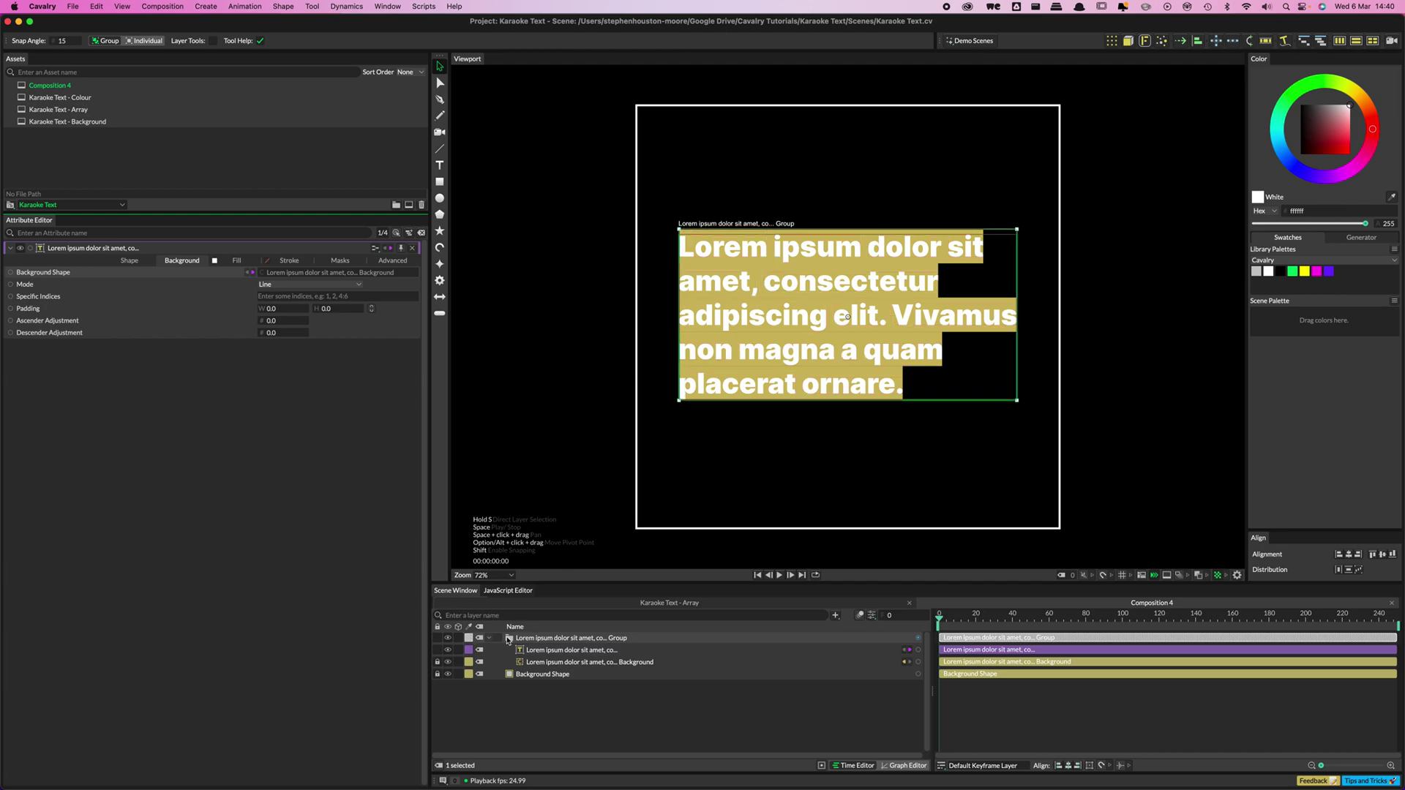
- Select the new Background layer and set its fill to purple 6437ff
{"action": "left_click", "coordinate": [489, 638]}
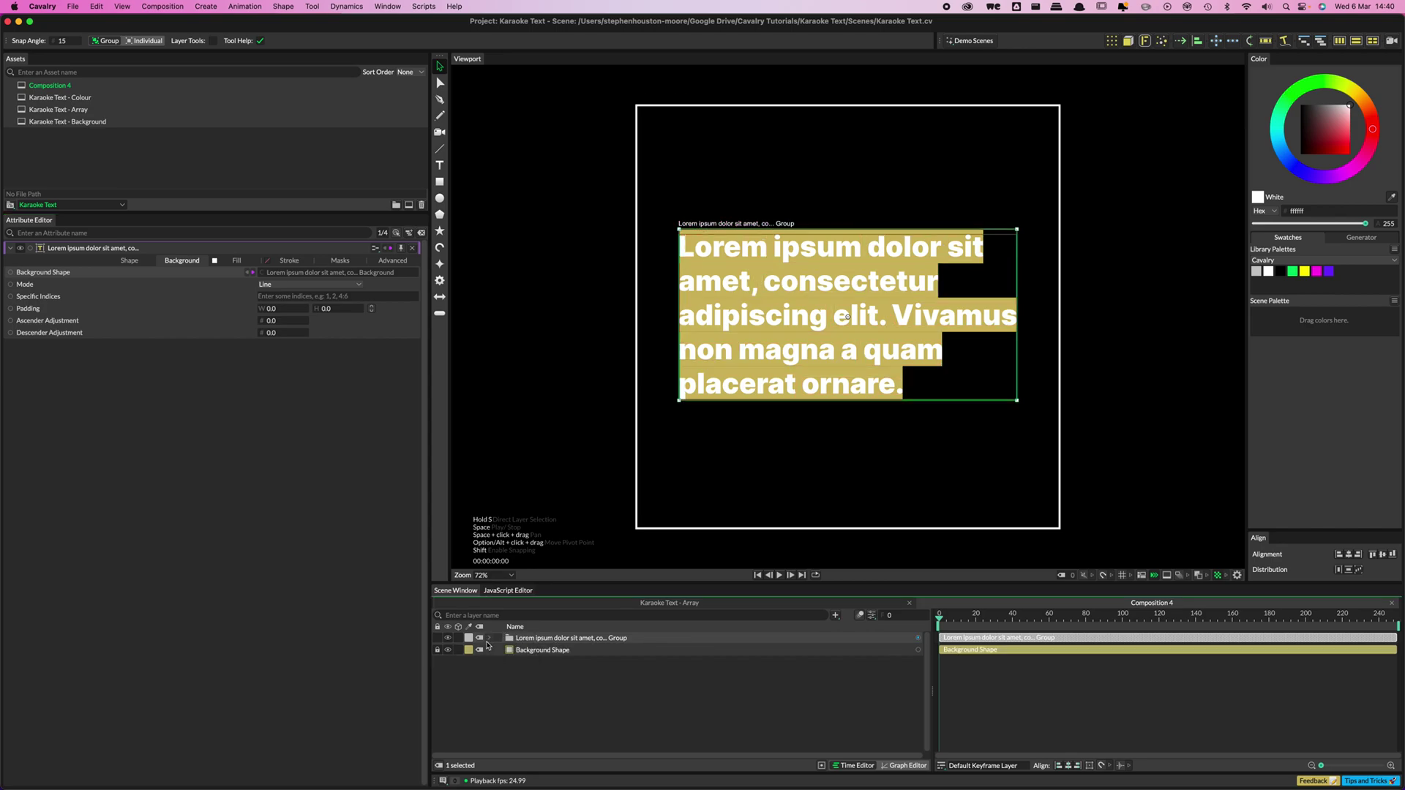
{"action": "left_click", "coordinate": [489, 638]}
{"action": "left_click", "coordinate": [532, 665]}
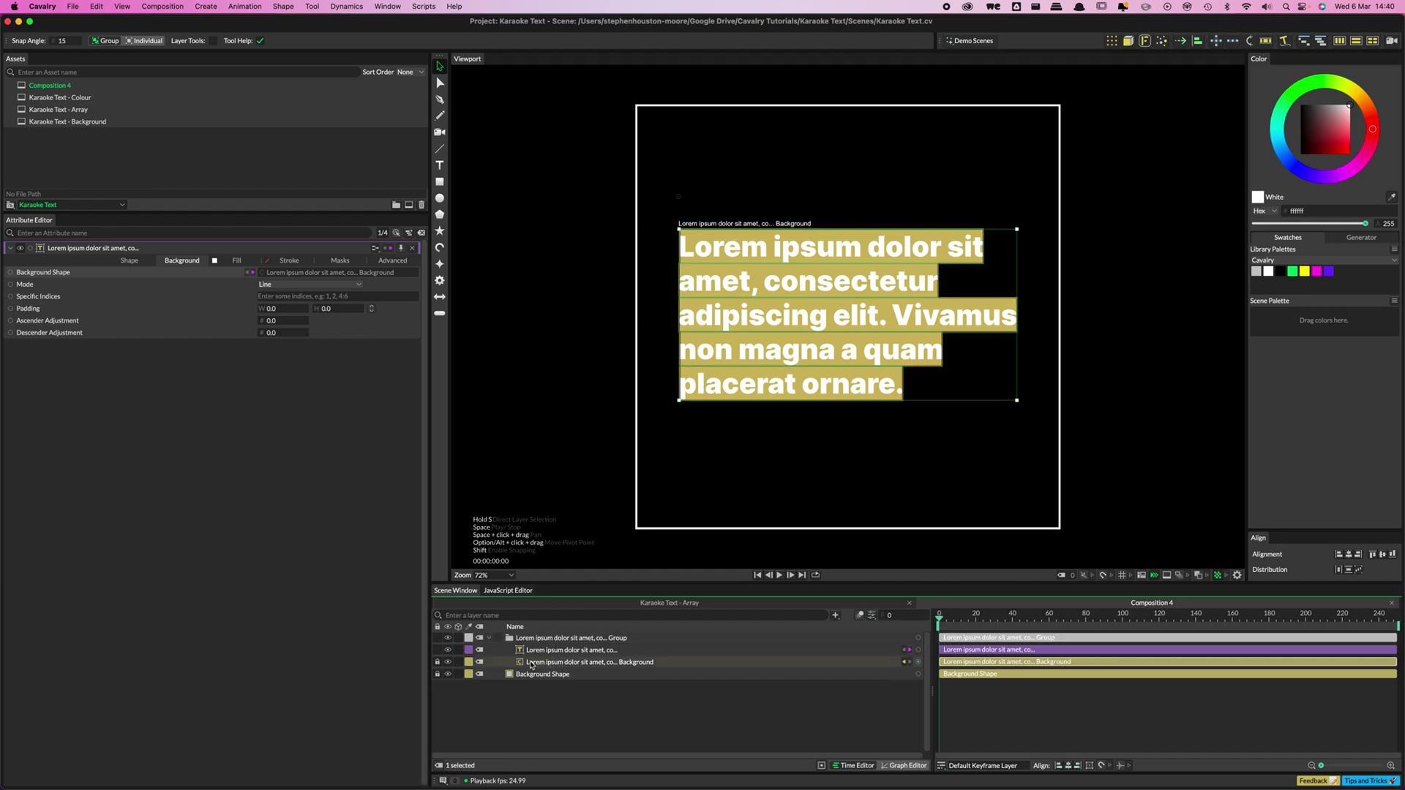
{"action": "left_click", "coordinate": [556, 663]}
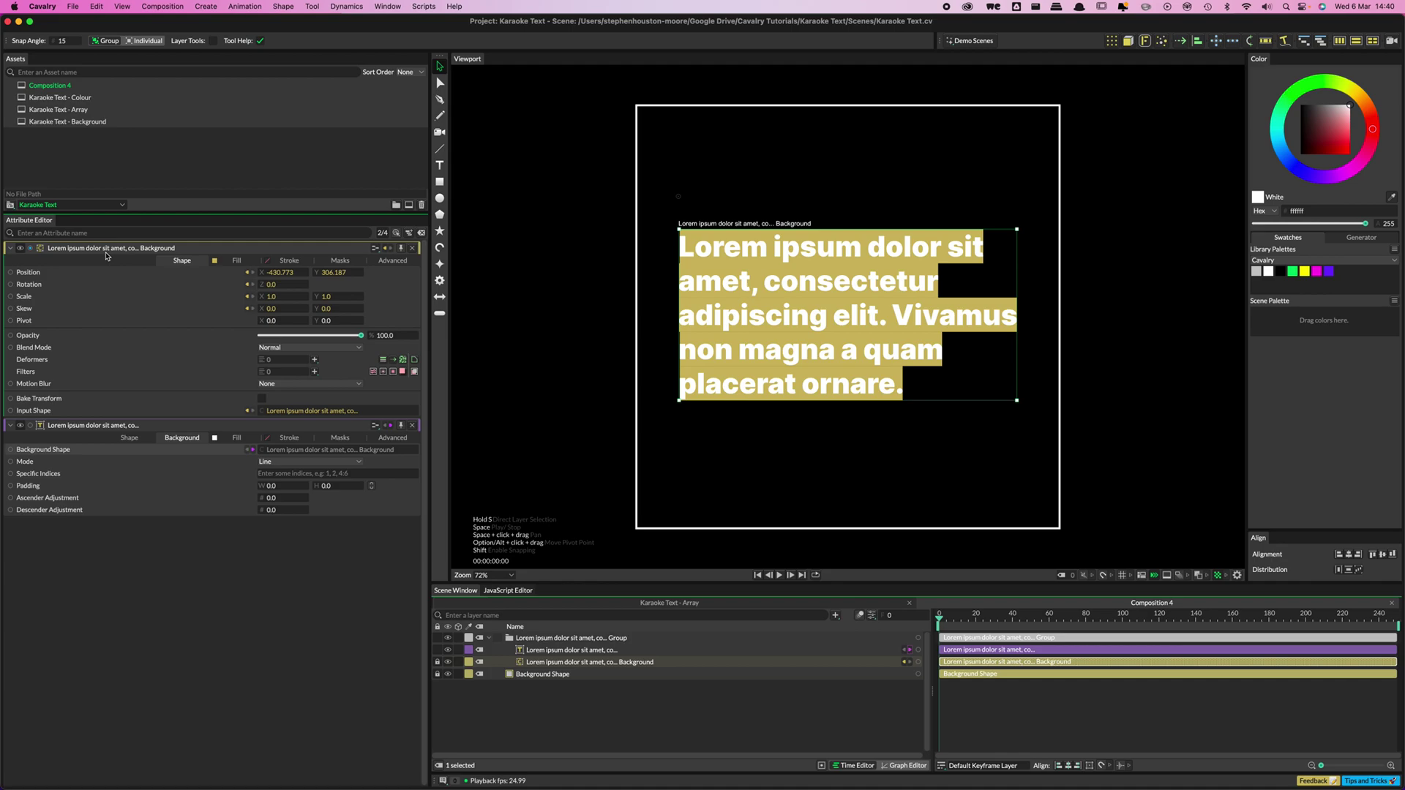
{"action": "left_click", "coordinate": [1329, 271]}
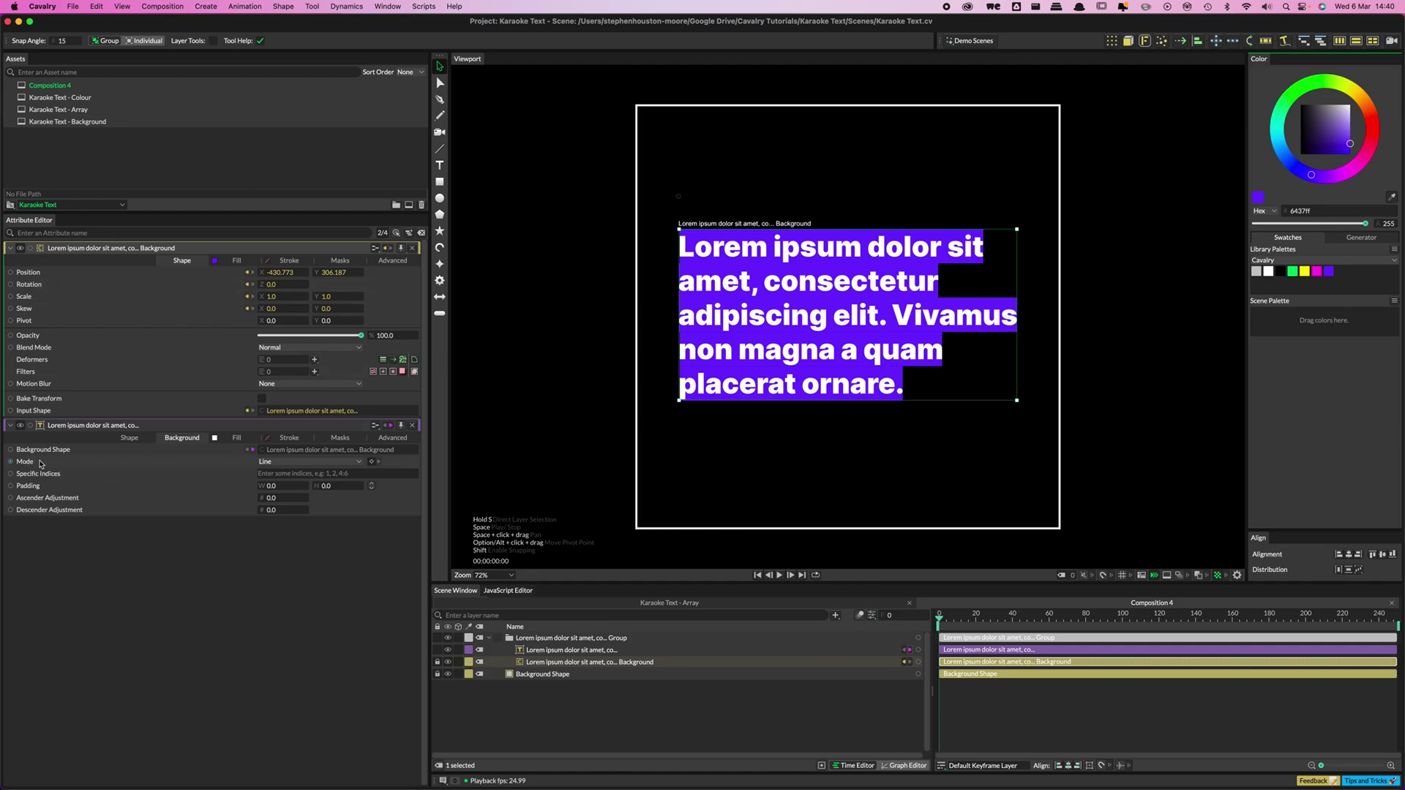
- Set the text background Mode to Word and scrub its padding to 15 by 5
{"action": "left_click", "coordinate": [273, 463]}
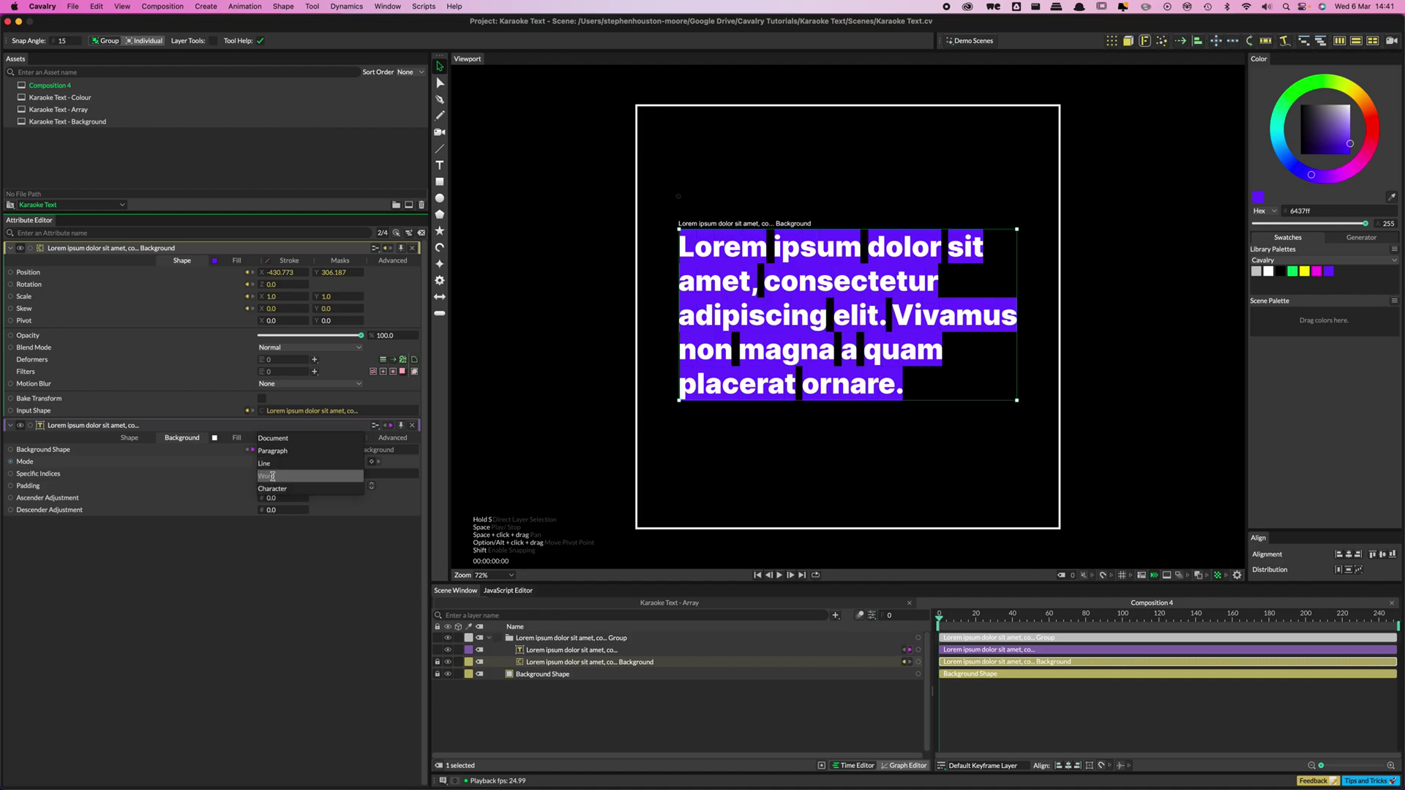
{"action": "left_click", "coordinate": [272, 476]}
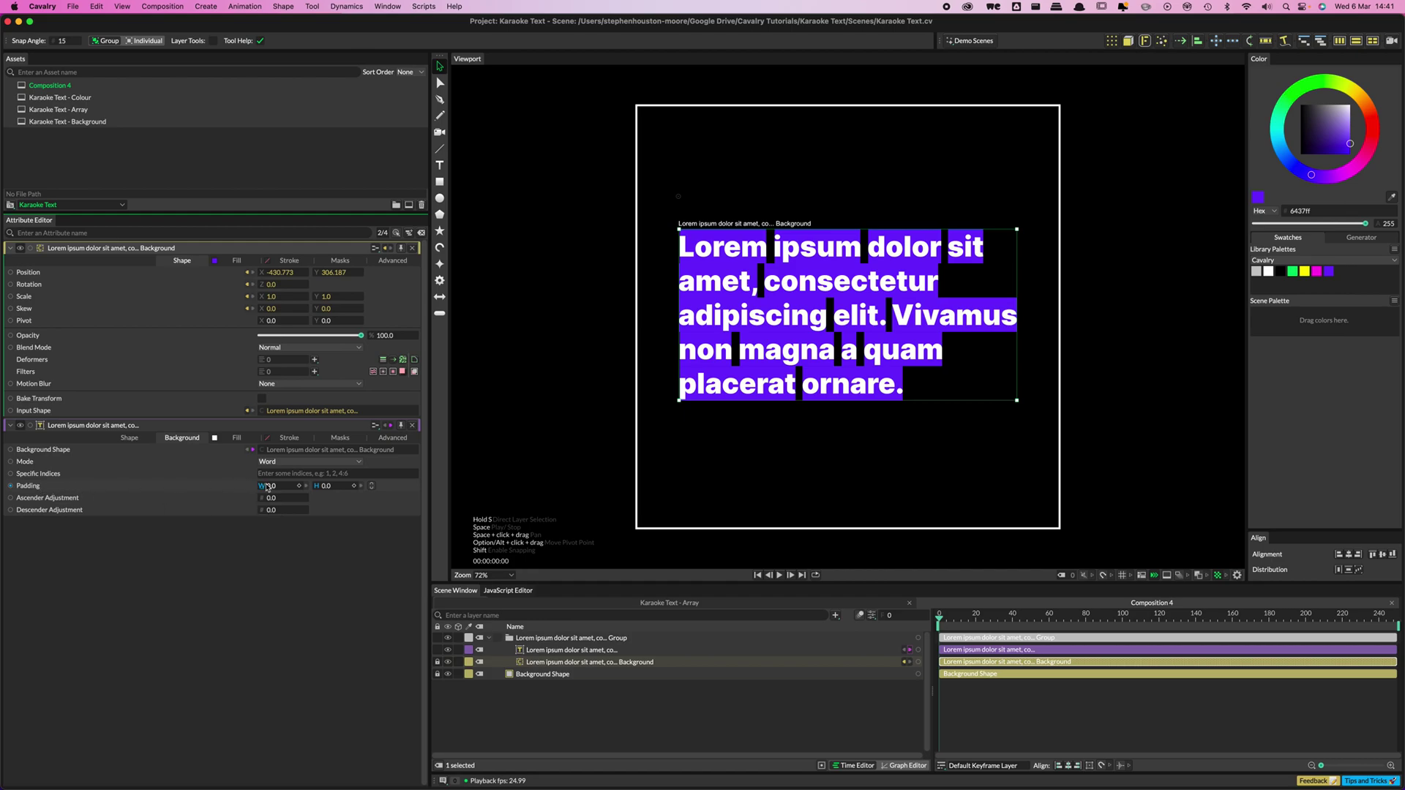
{"action": "left_click_drag", "start_coordinate": [268, 488], "coordinate": [336, 488]}
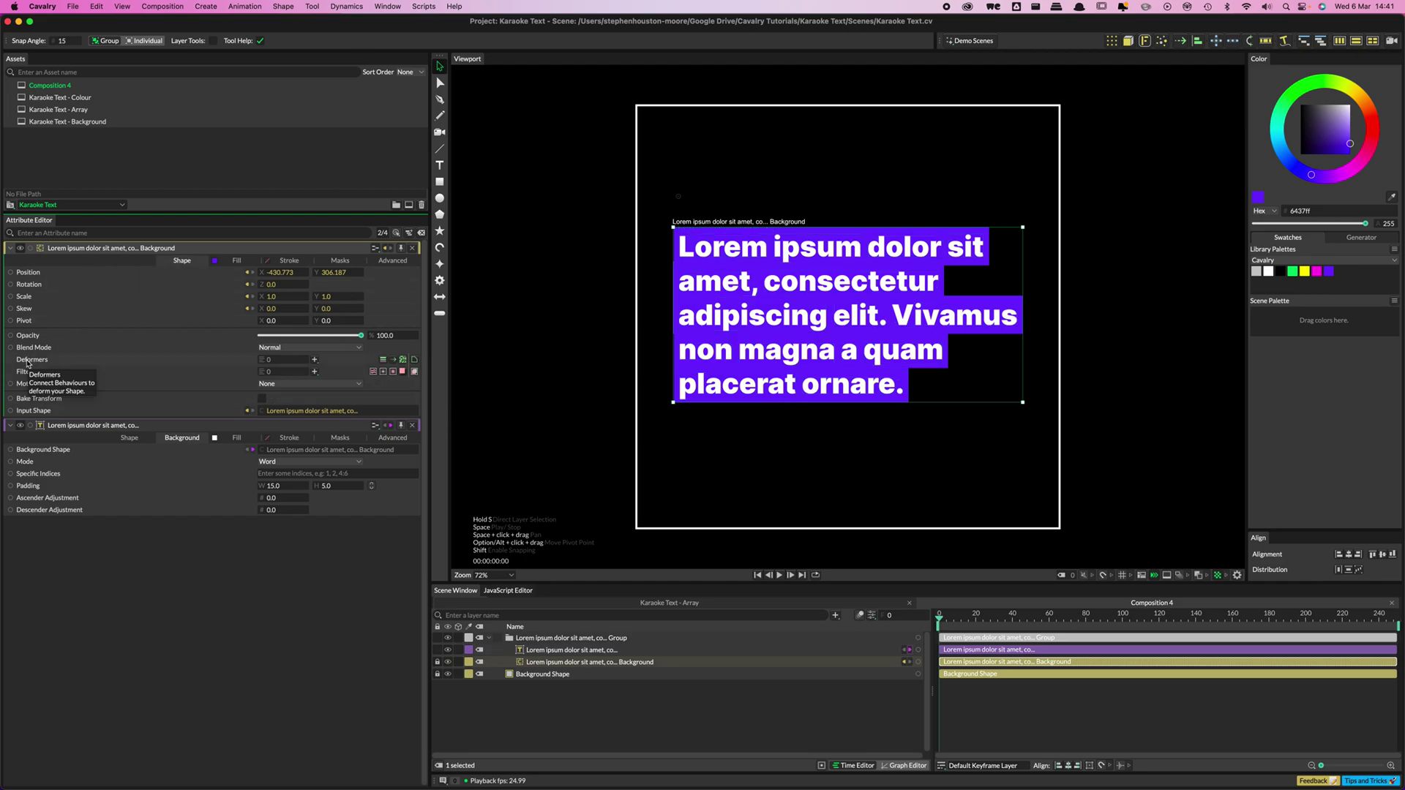
{"action": "left_click", "coordinate": [314, 359]}
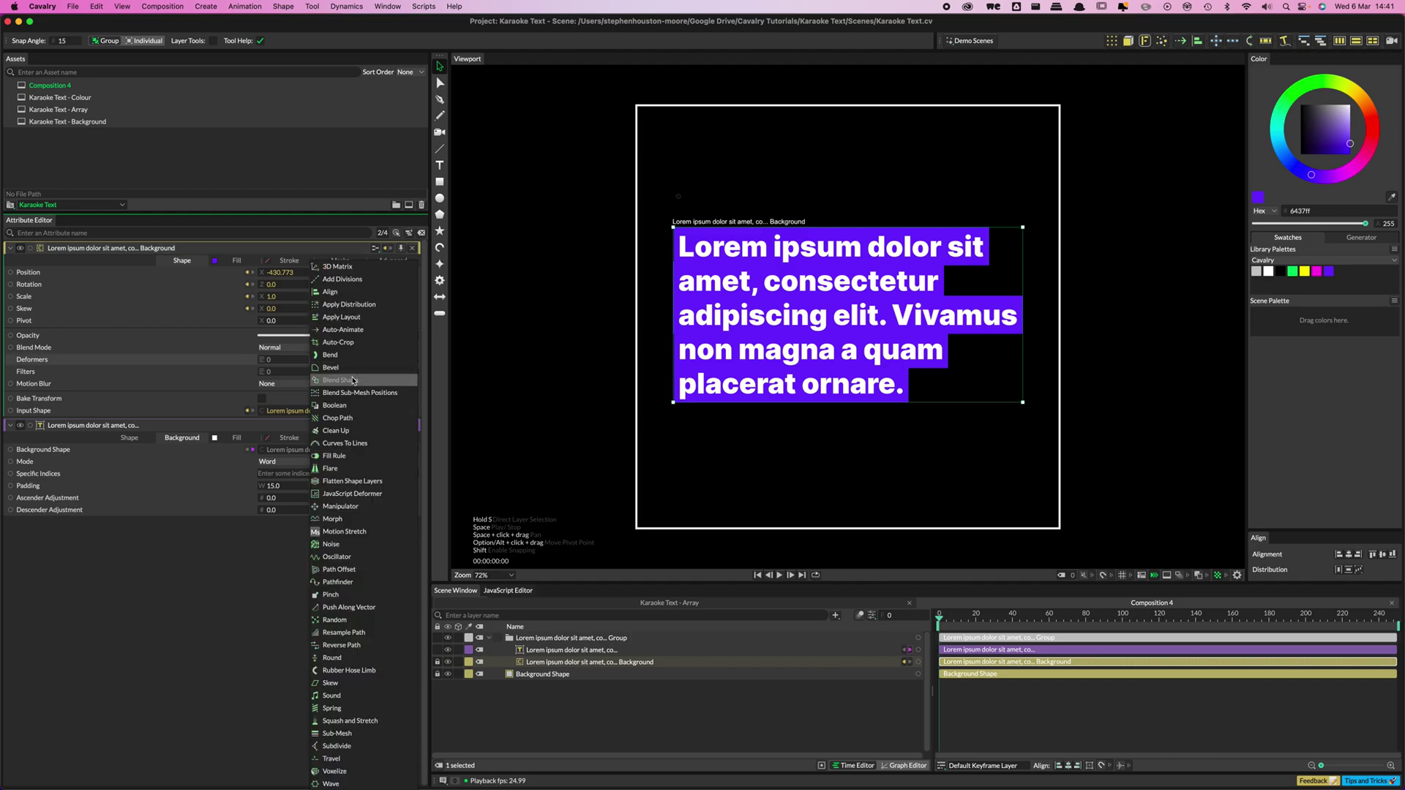
{"action": "left_click", "coordinate": [331, 368]}
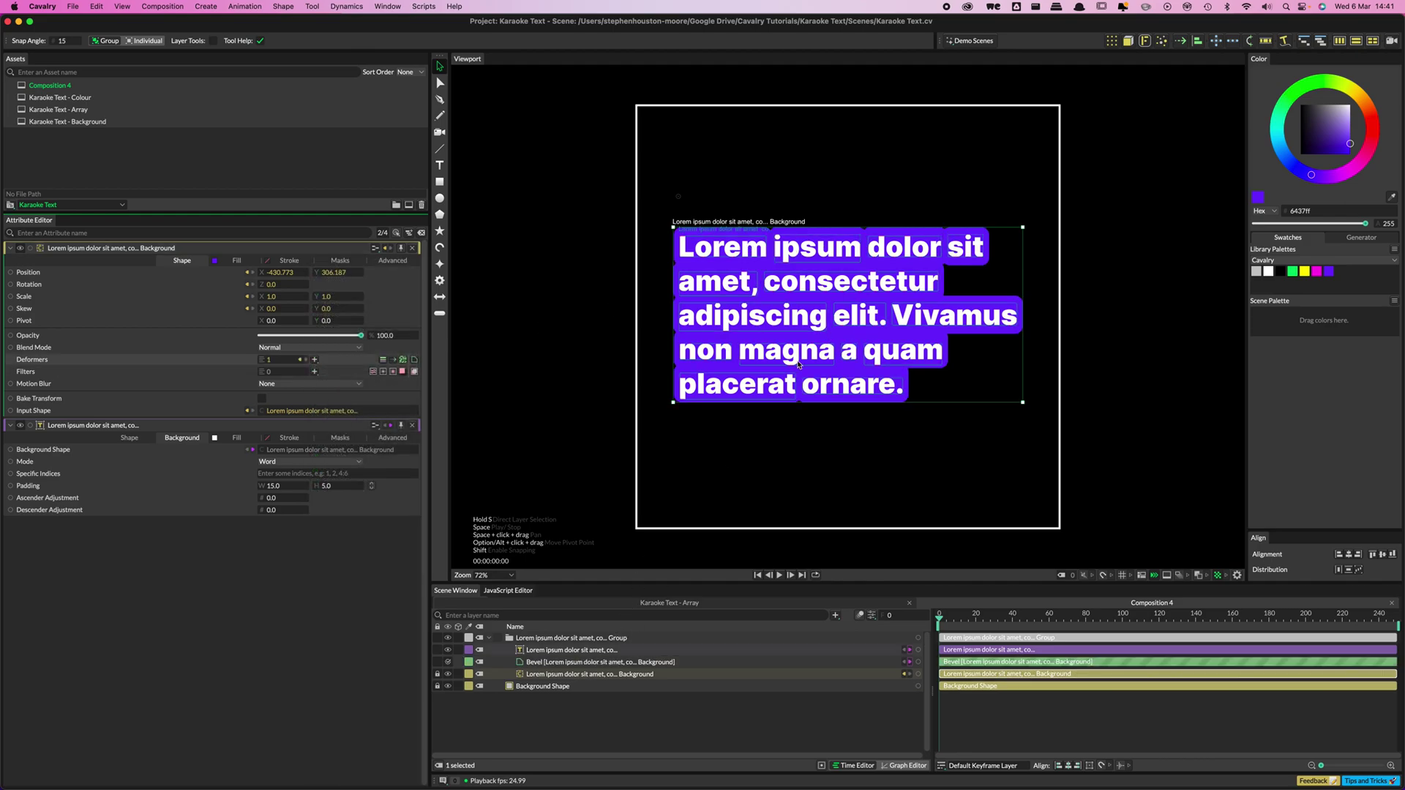
{"action": "left_click", "coordinate": [600, 662]}
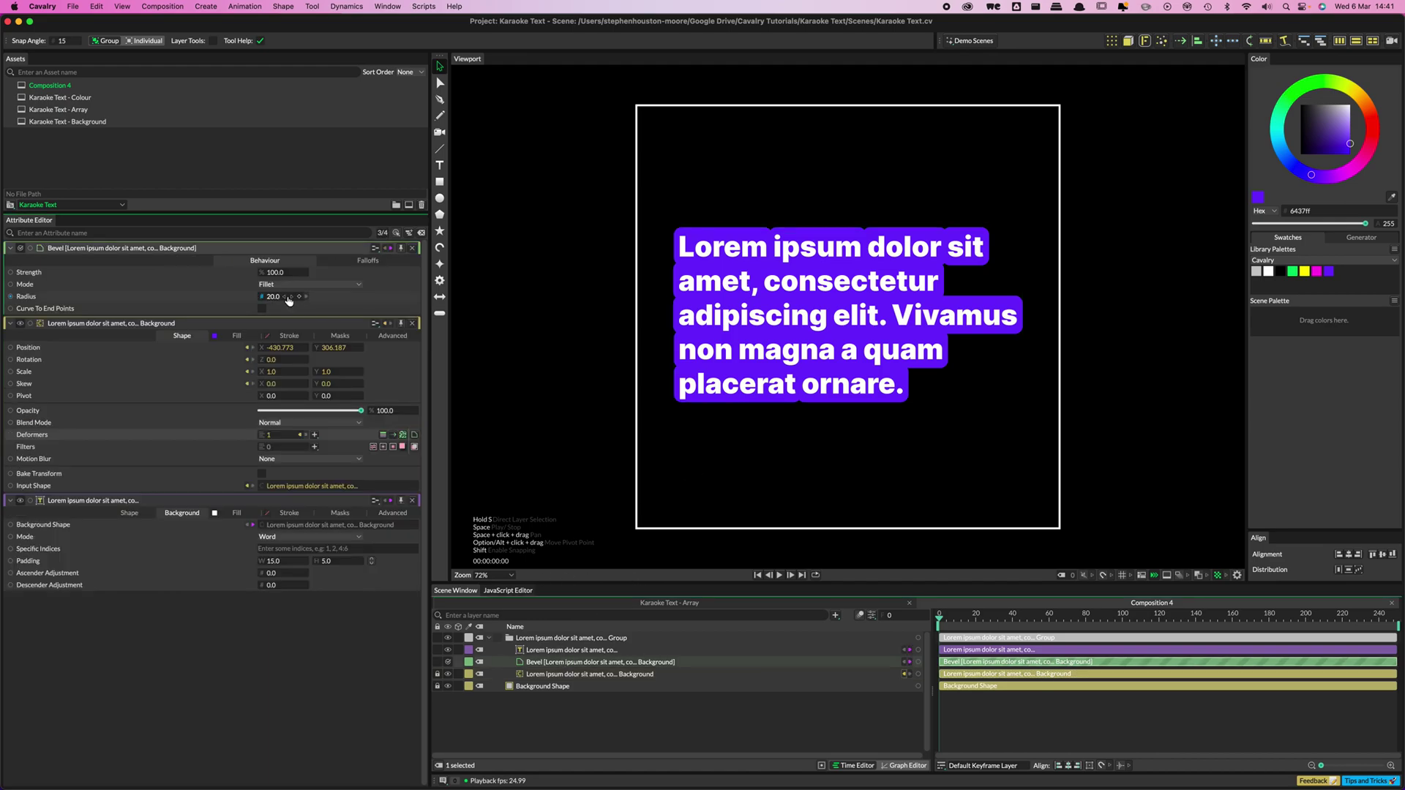
{"action": "left_click_drag", "start_coordinate": [289, 300], "coordinate": [358, 300]}
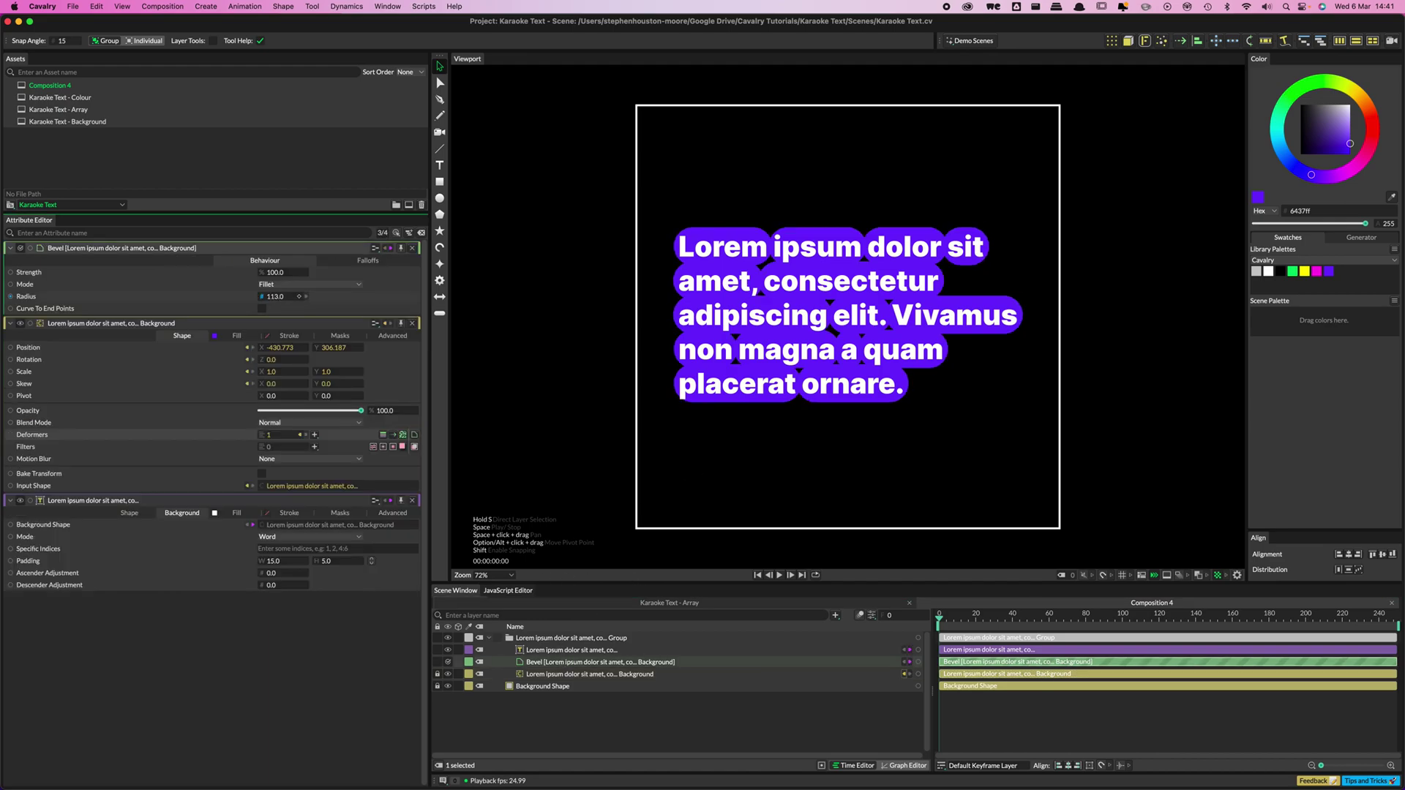
{"action": "key", "text": "super+z"}
{"action": "key", "text": "super+z"}
{"action": "key", "text": "super+z"}
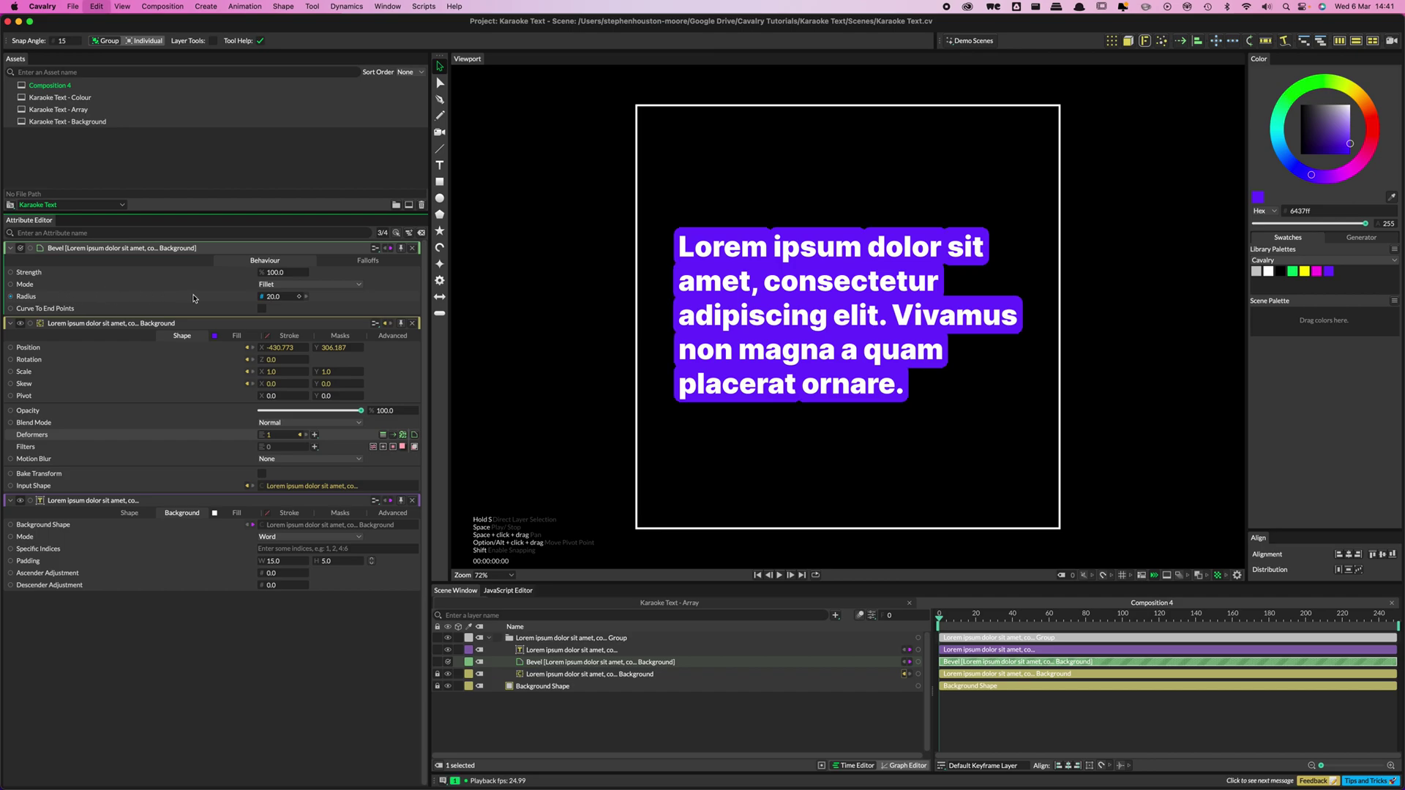
{"action": "left_click", "coordinate": [422, 233]}
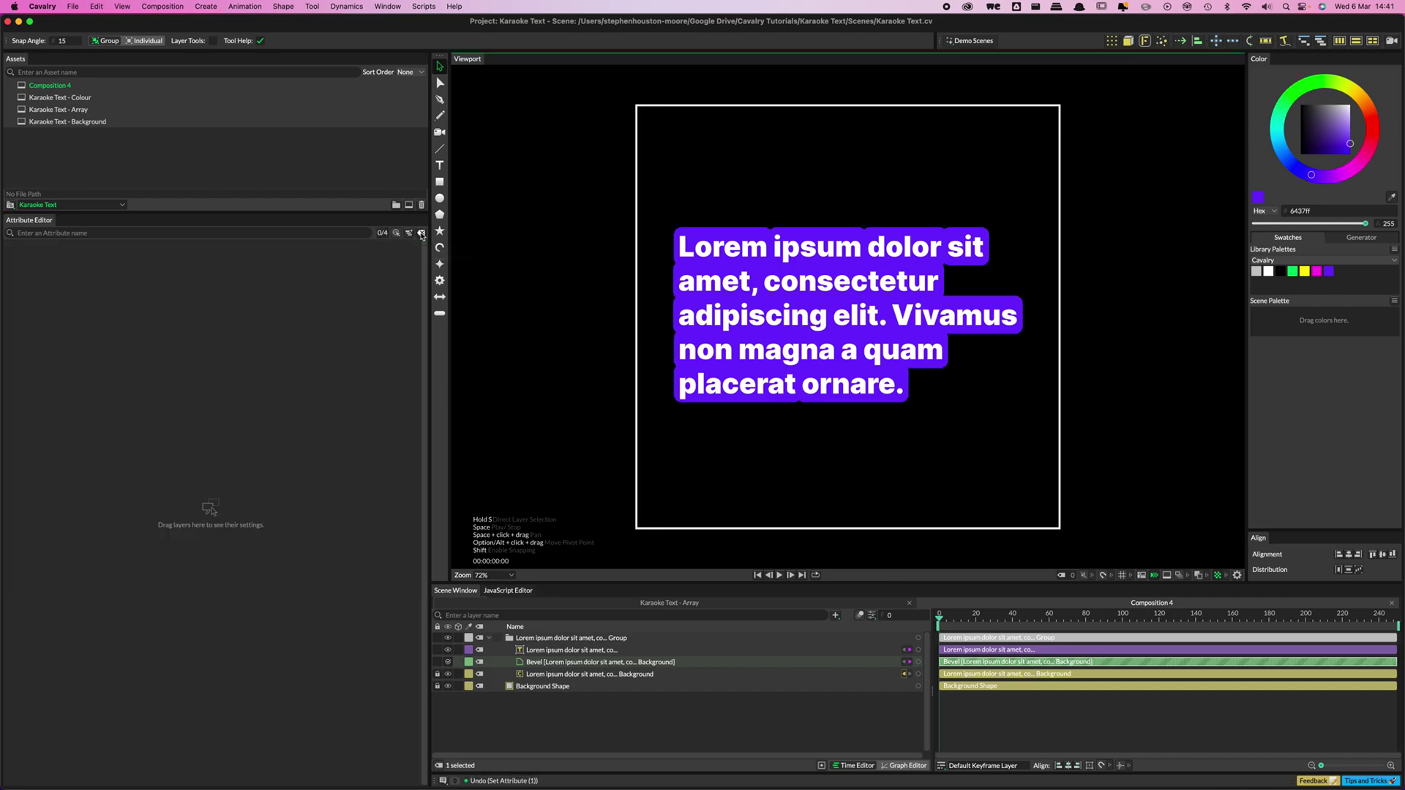
{"action": "left_click", "coordinate": [610, 710]}
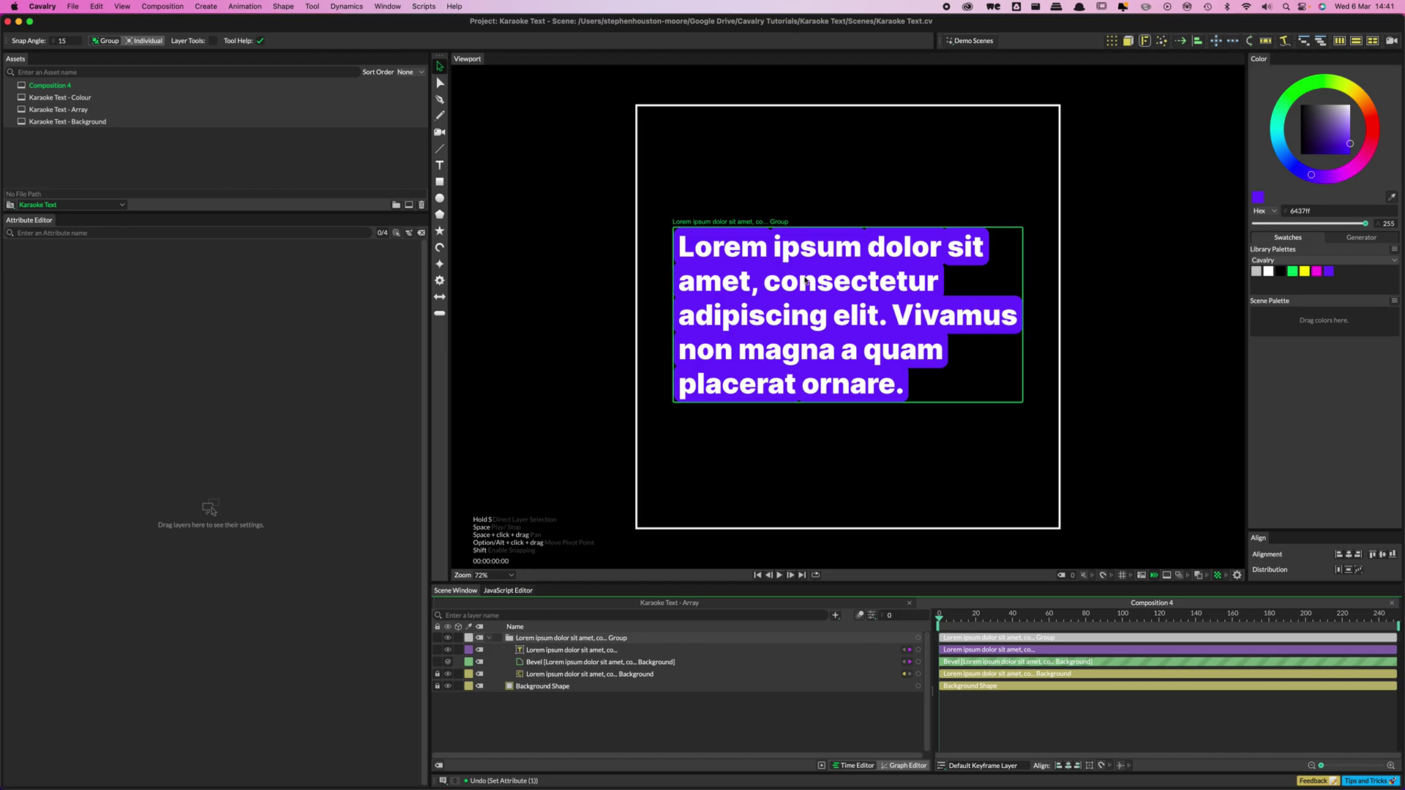
- Try Specific Indices values like 'first' and 'last' on the paragraph's word backgrounds
{"action": "left_click", "coordinate": [556, 650]}
{"action": "left_click", "coordinate": [181, 261]}
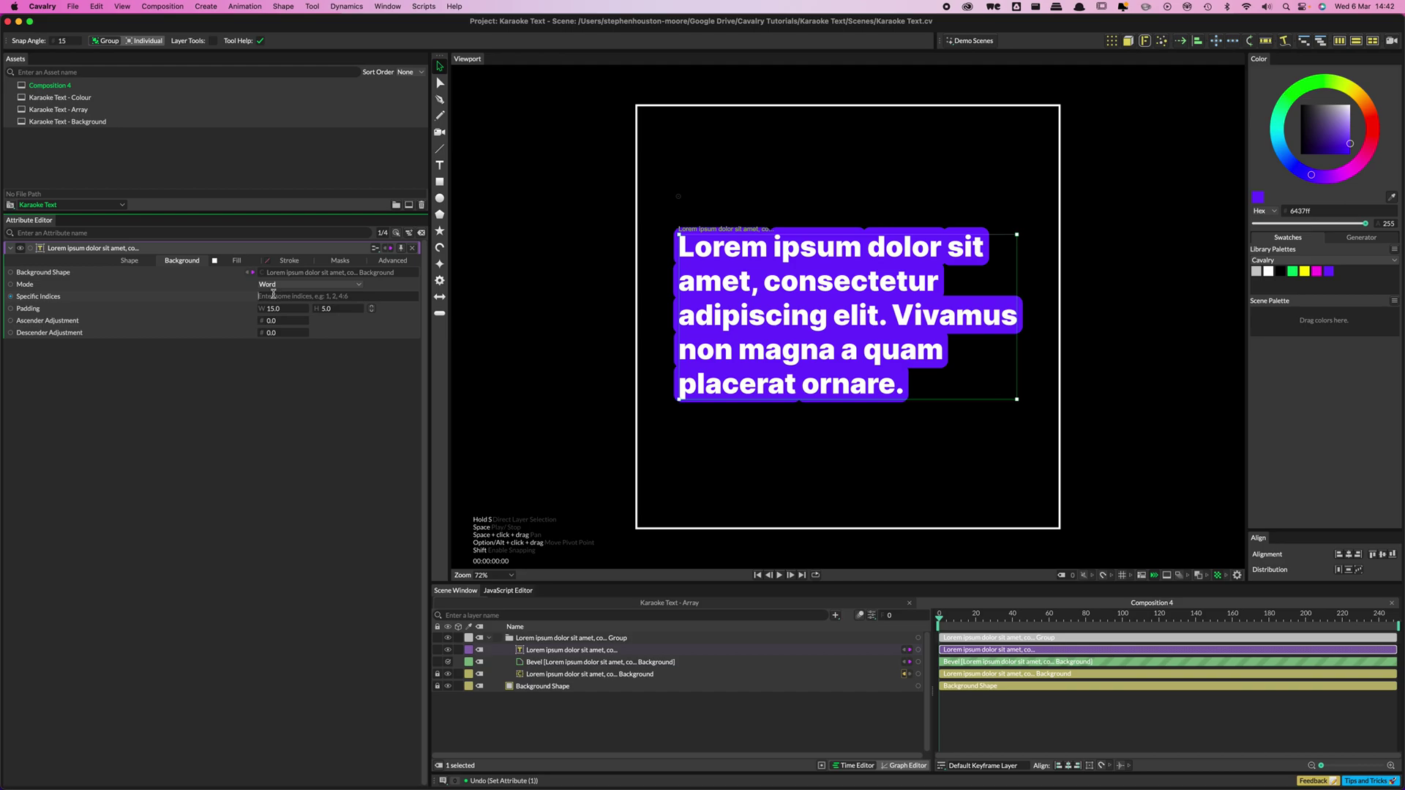
{"action": "left_click", "coordinate": [273, 295]}
{"action": "type", "text": "0"}
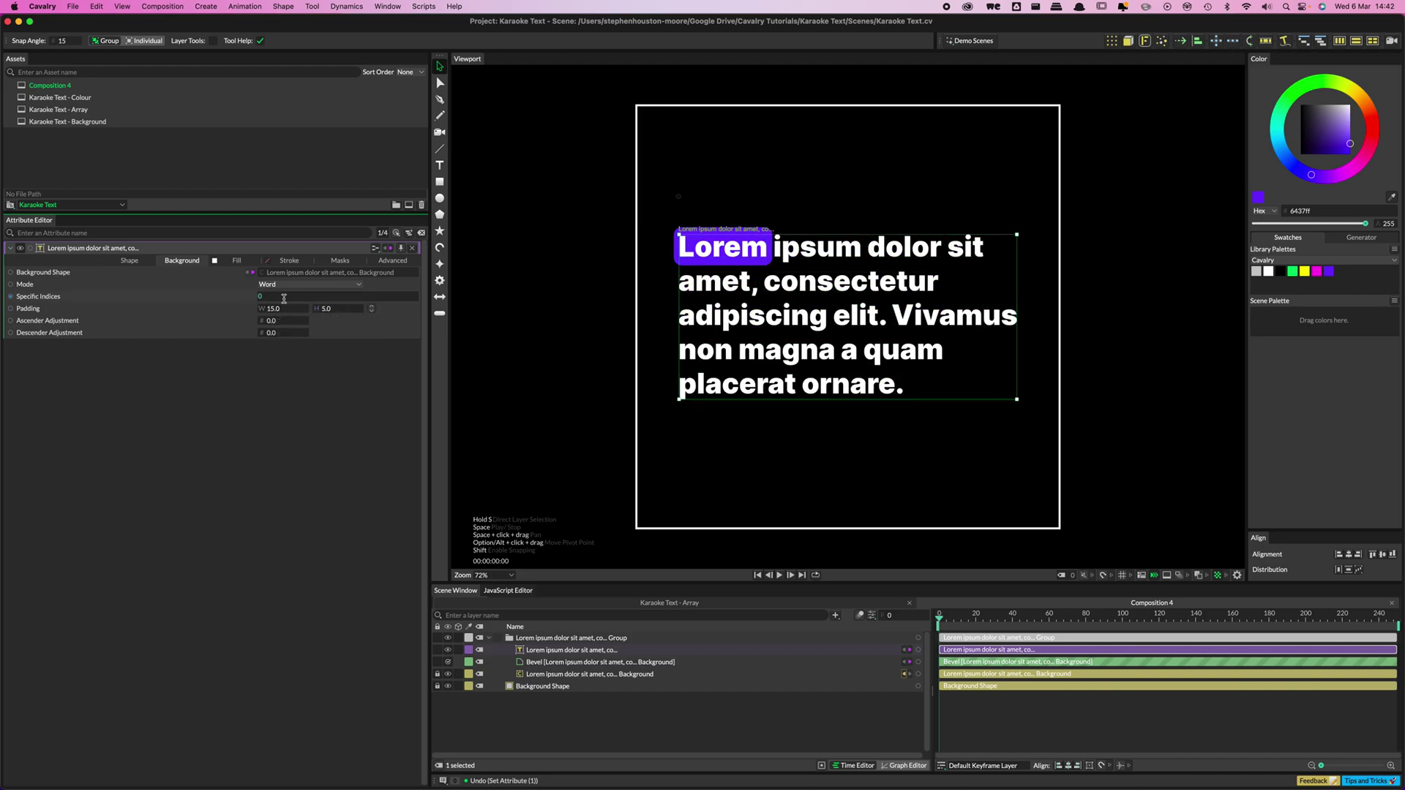
{"action": "type", "text": "1"}
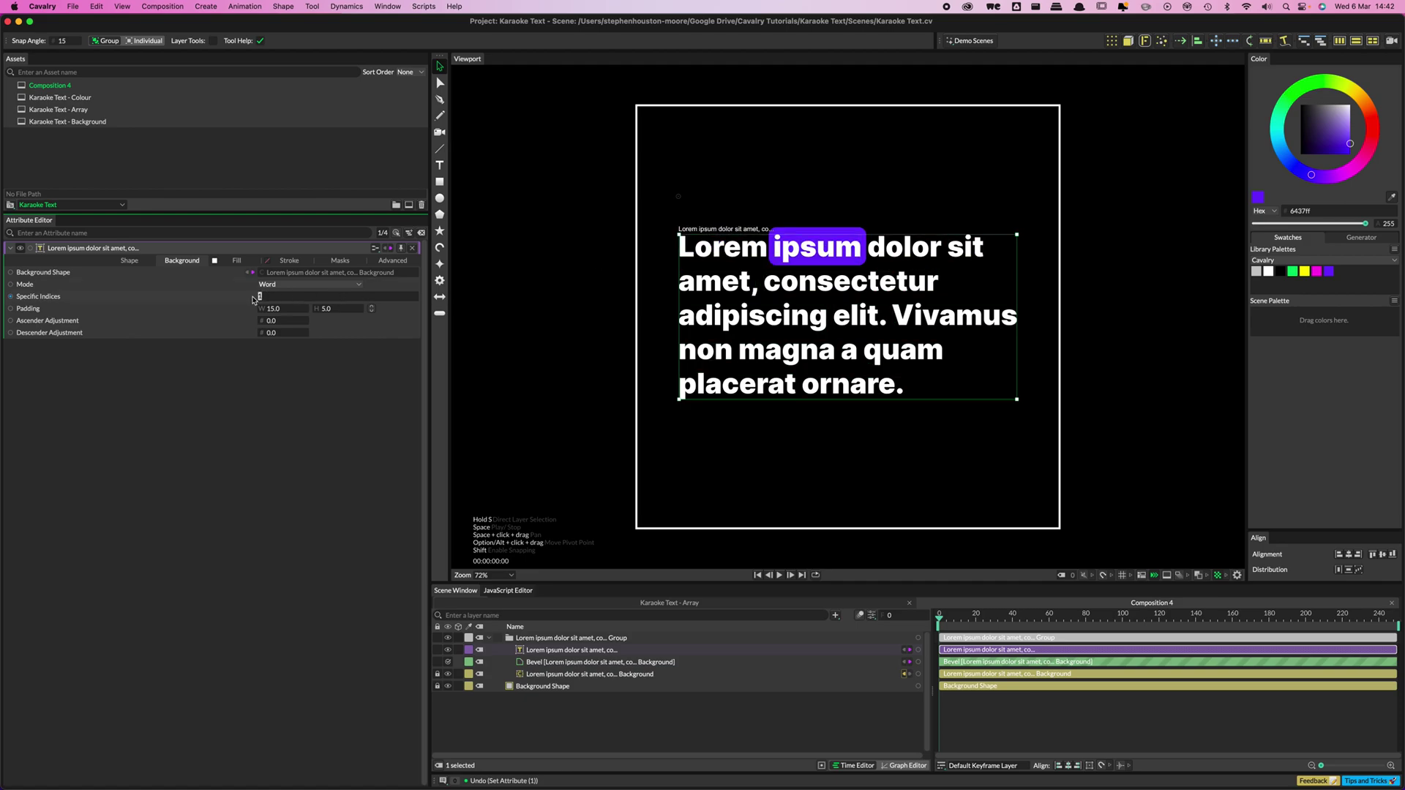
{"action": "type", "text": "first"}
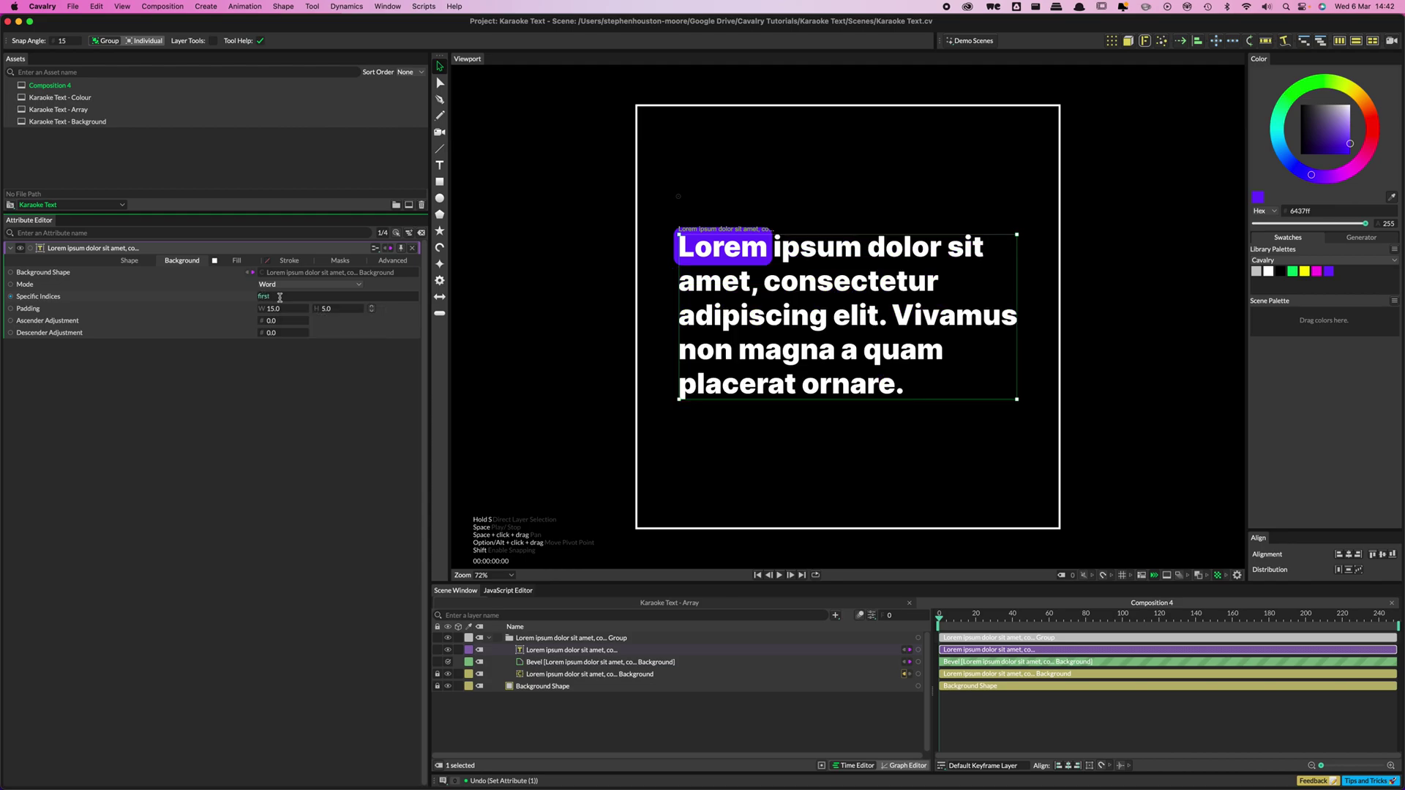
{"action": "double_click", "coordinate": [280, 296]}
{"action": "type", "text": "last"}
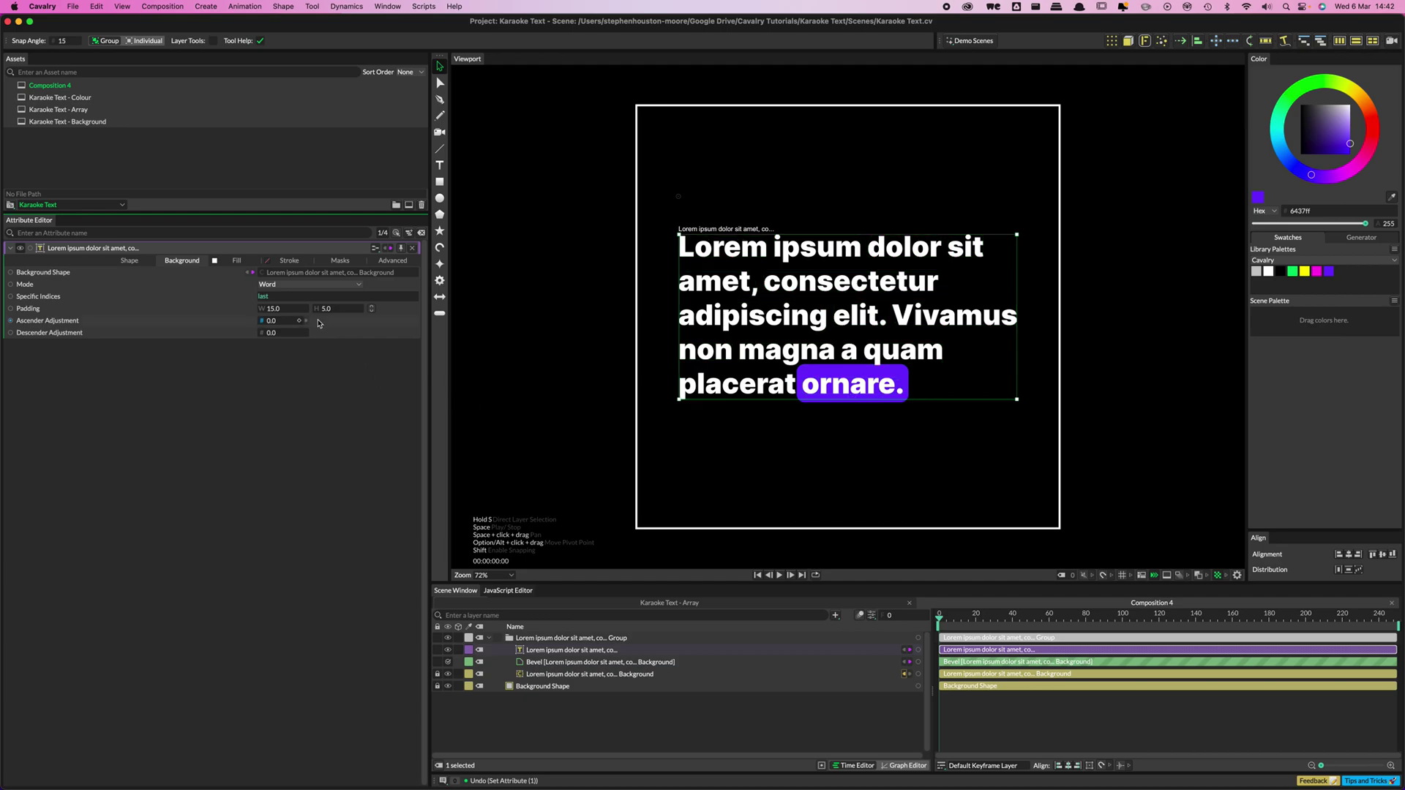
- Append indices 0 and 6, then clear the field so every word keeps a box
{"action": "left_click", "coordinate": [282, 297]}
{"action": "type", "text": ", 0, "}
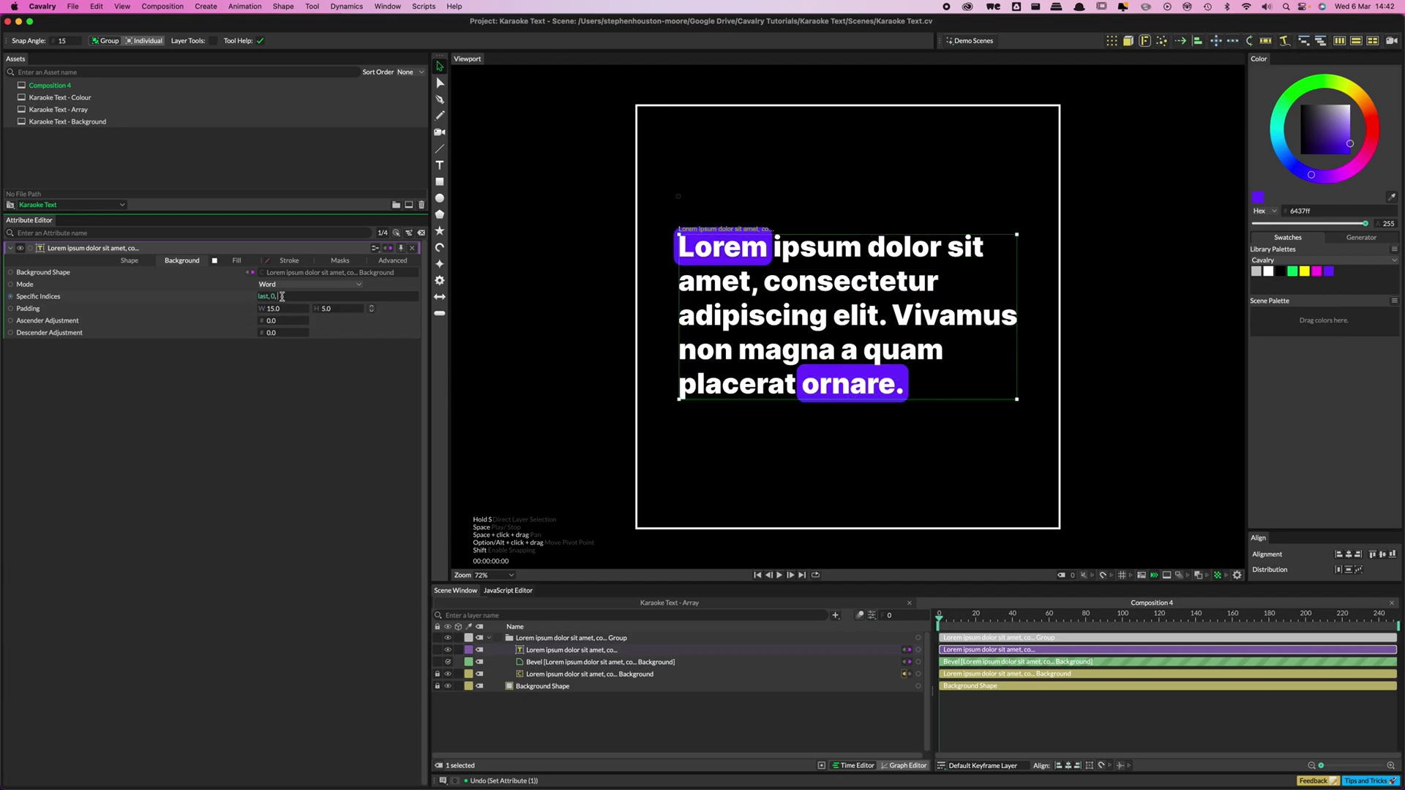
{"action": "type", "text": "6"}
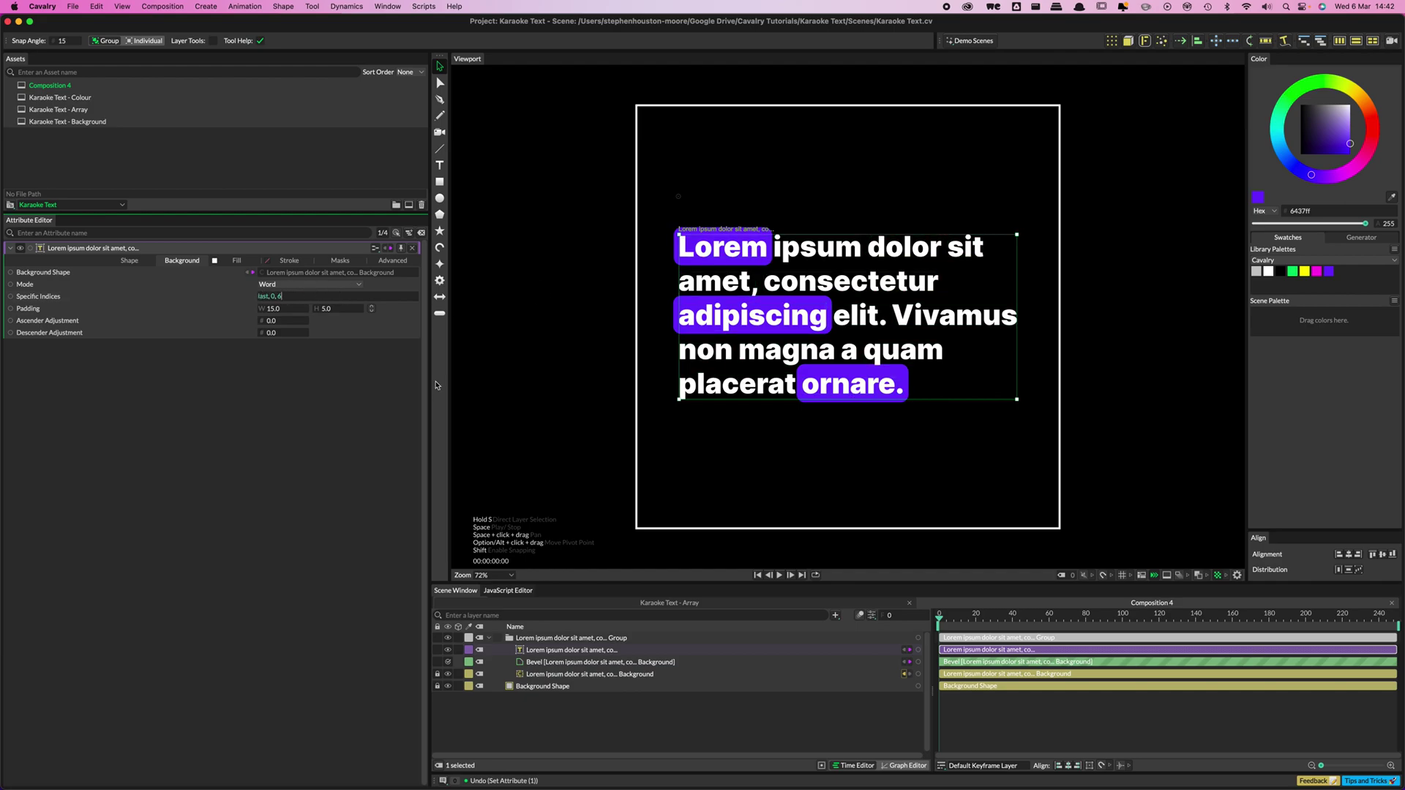
{"action": "left_click_drag", "start_coordinate": [286, 296], "coordinate": [211, 294]}
{"action": "key", "text": "BackSpace"}
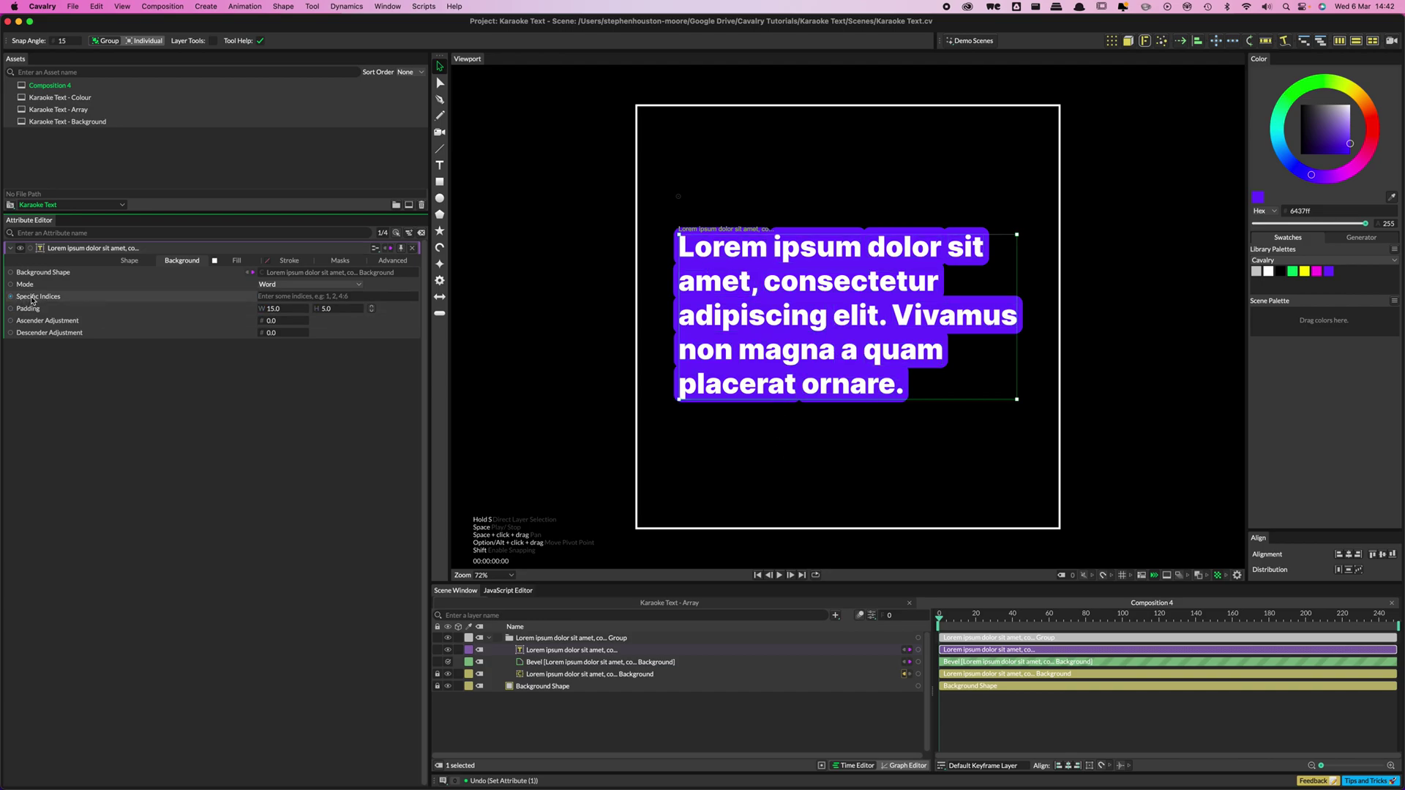
- Drive Specific Indices with a new Sequence utility and set its Y to 0
{"action": "right_click", "coordinate": [53, 299]}
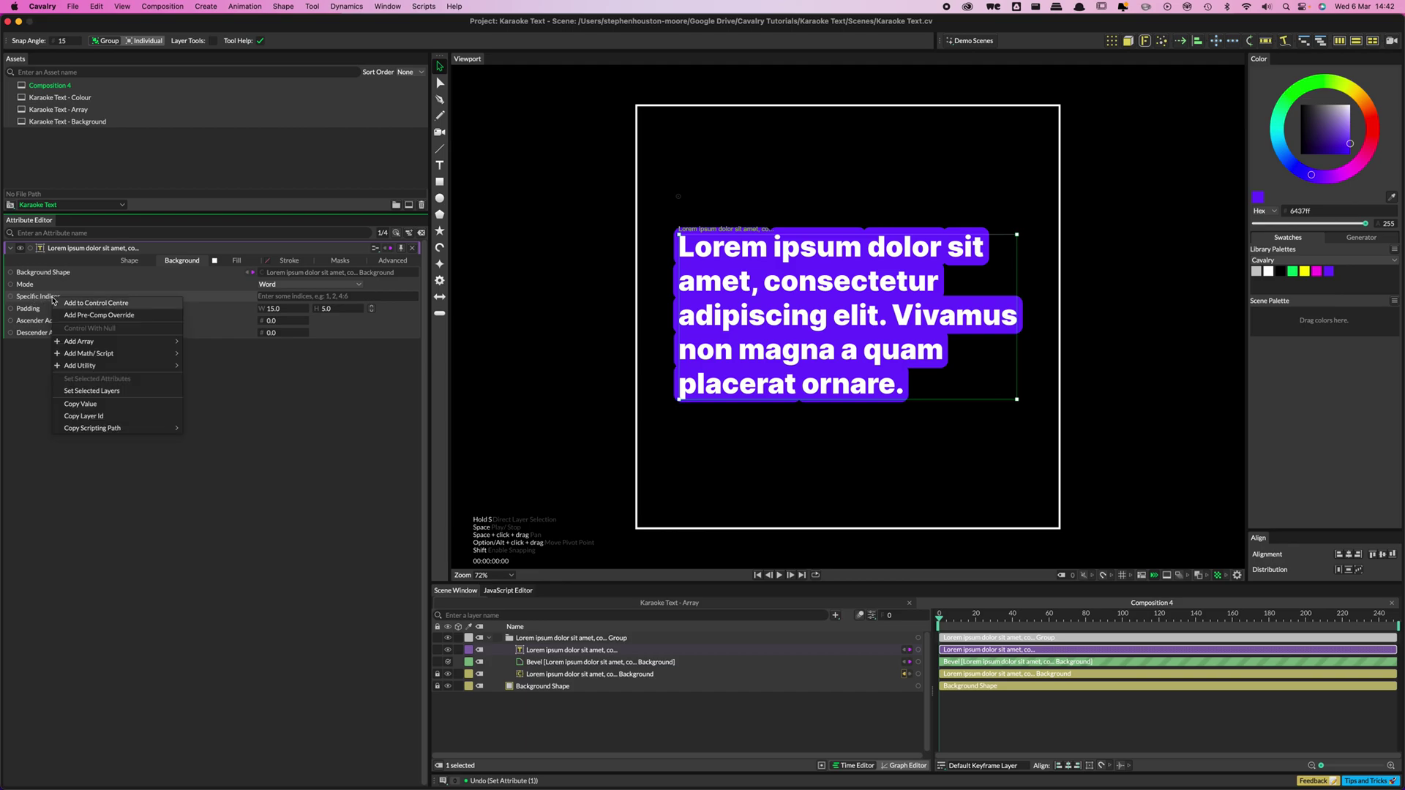
{"action": "mouse_move", "coordinate": [85, 363]}
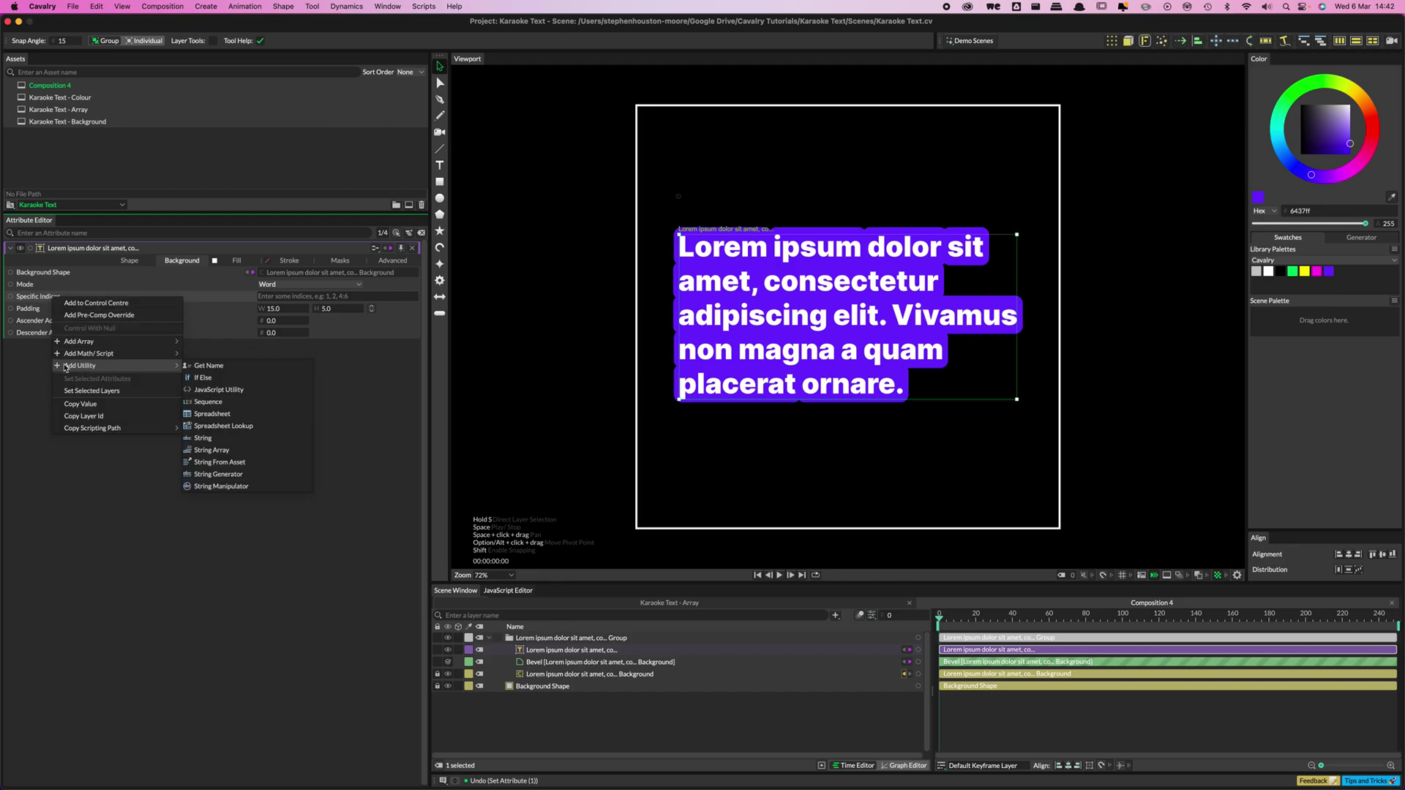
{"action": "left_click", "coordinate": [214, 404]}
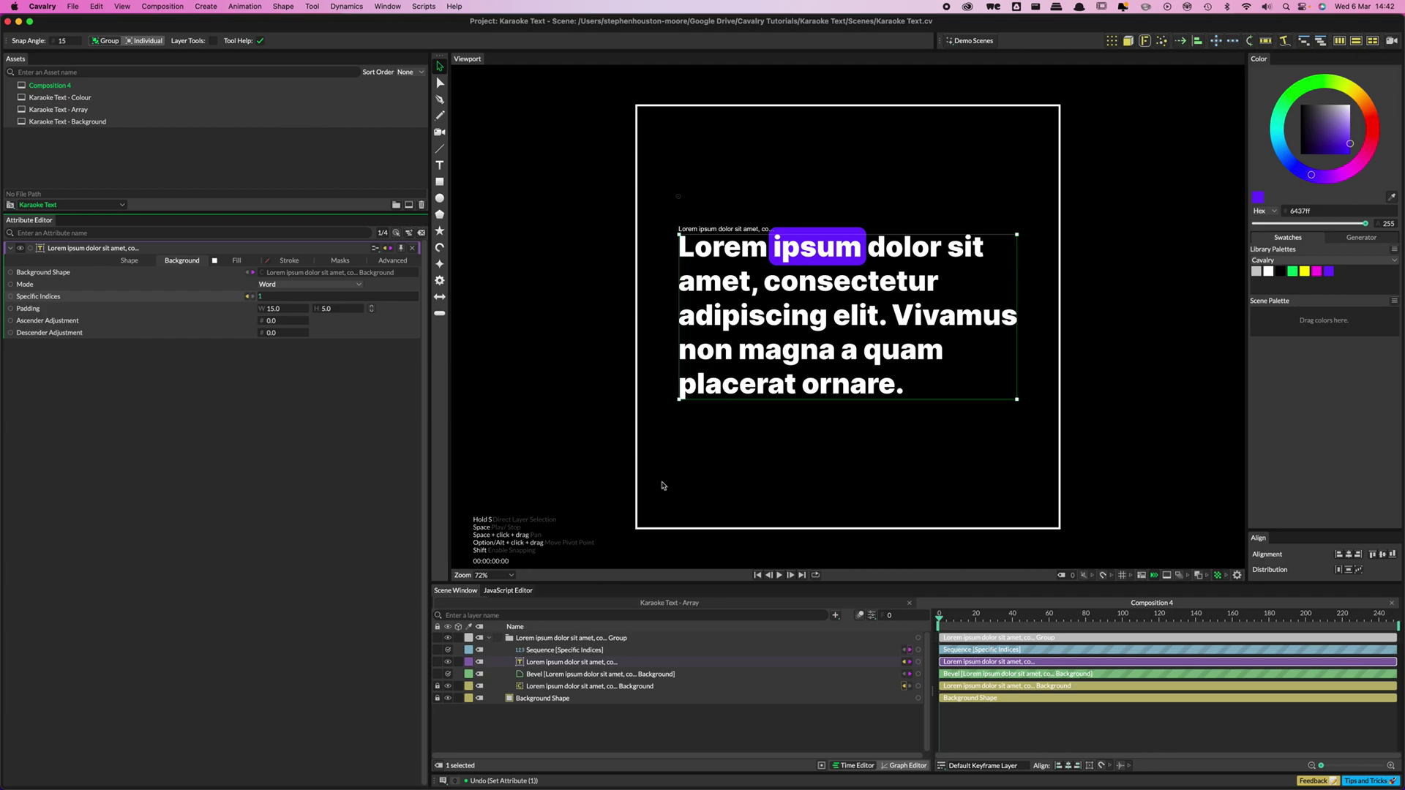
{"action": "left_click", "coordinate": [552, 653]}
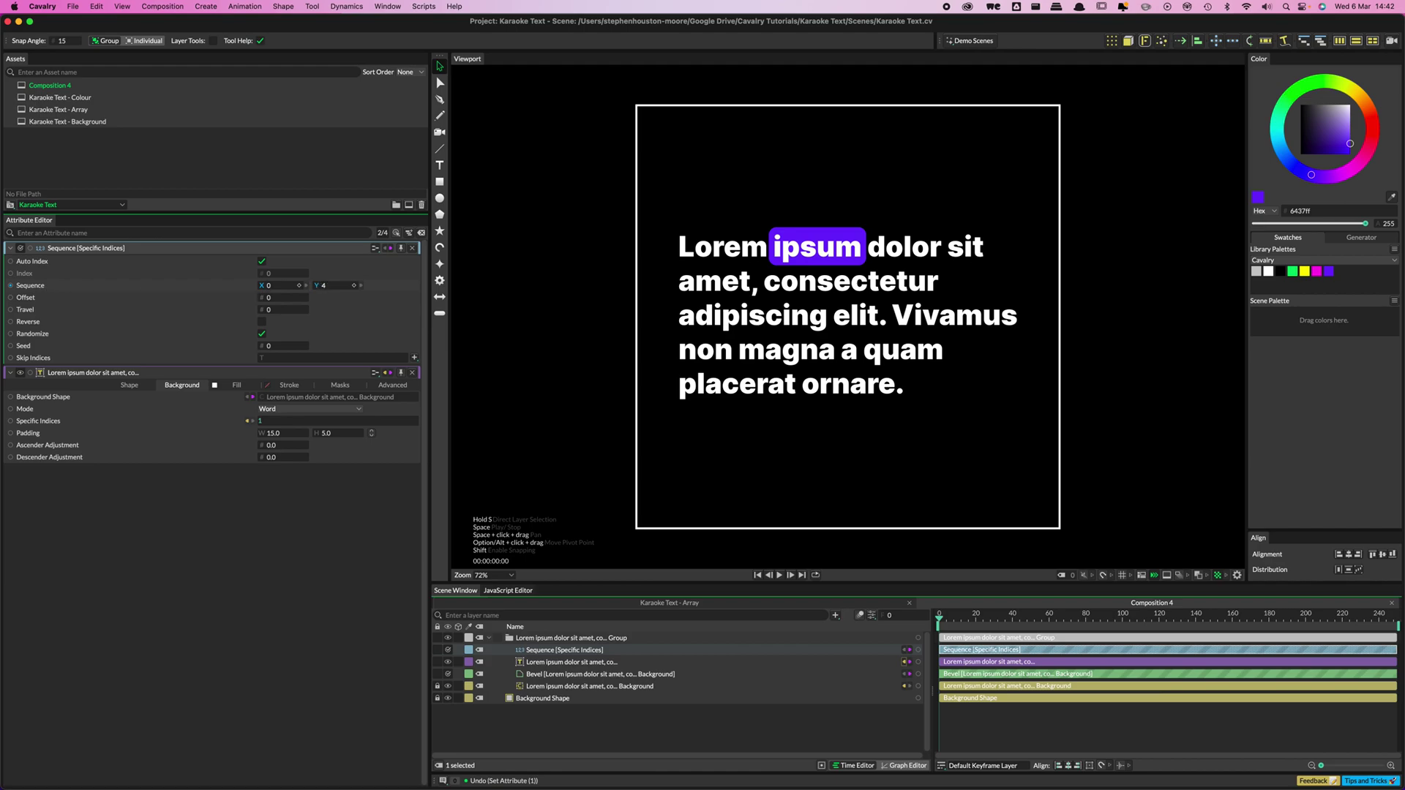
{"action": "left_click", "coordinate": [323, 285]}
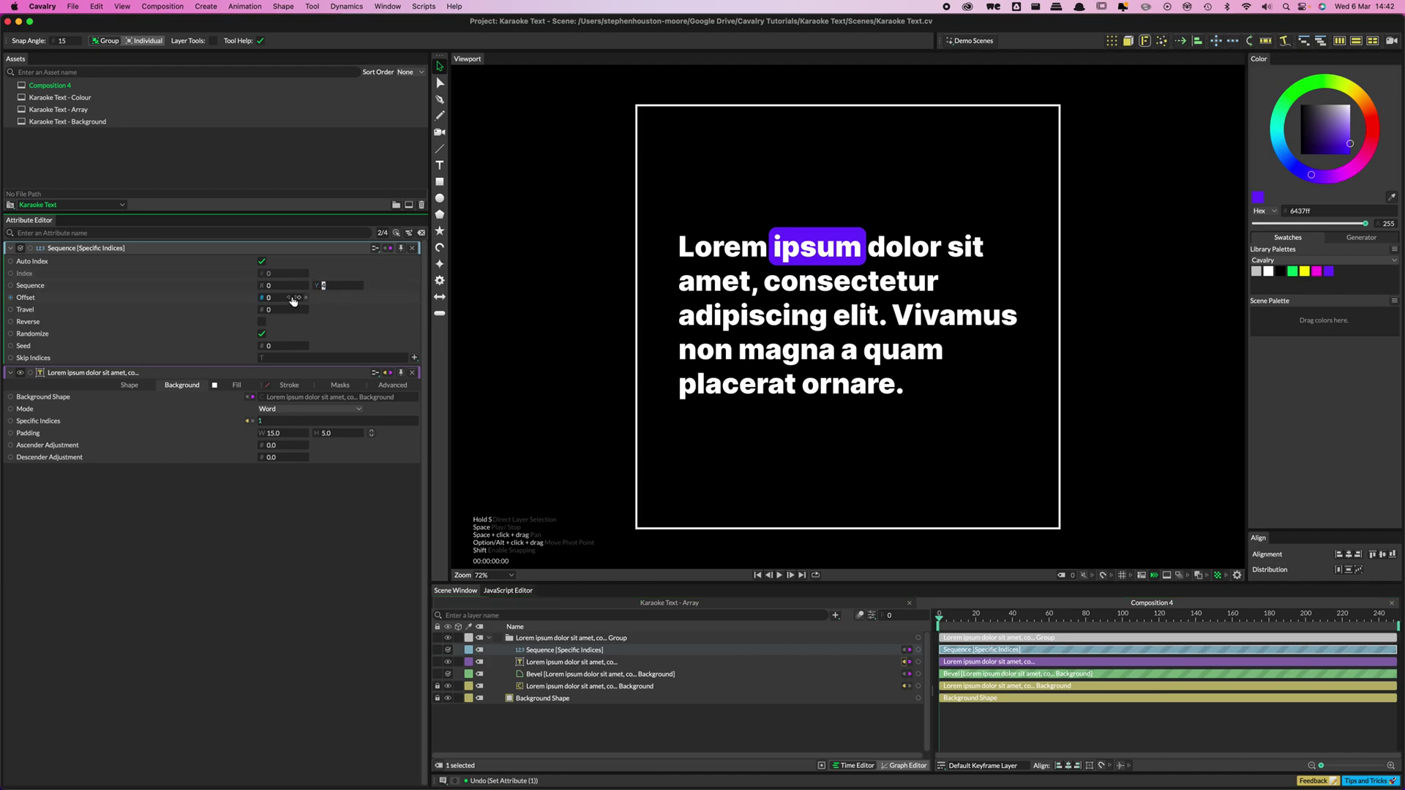
{"action": "type", "text": "0"}
{"action": "left_click", "coordinate": [571, 717]}
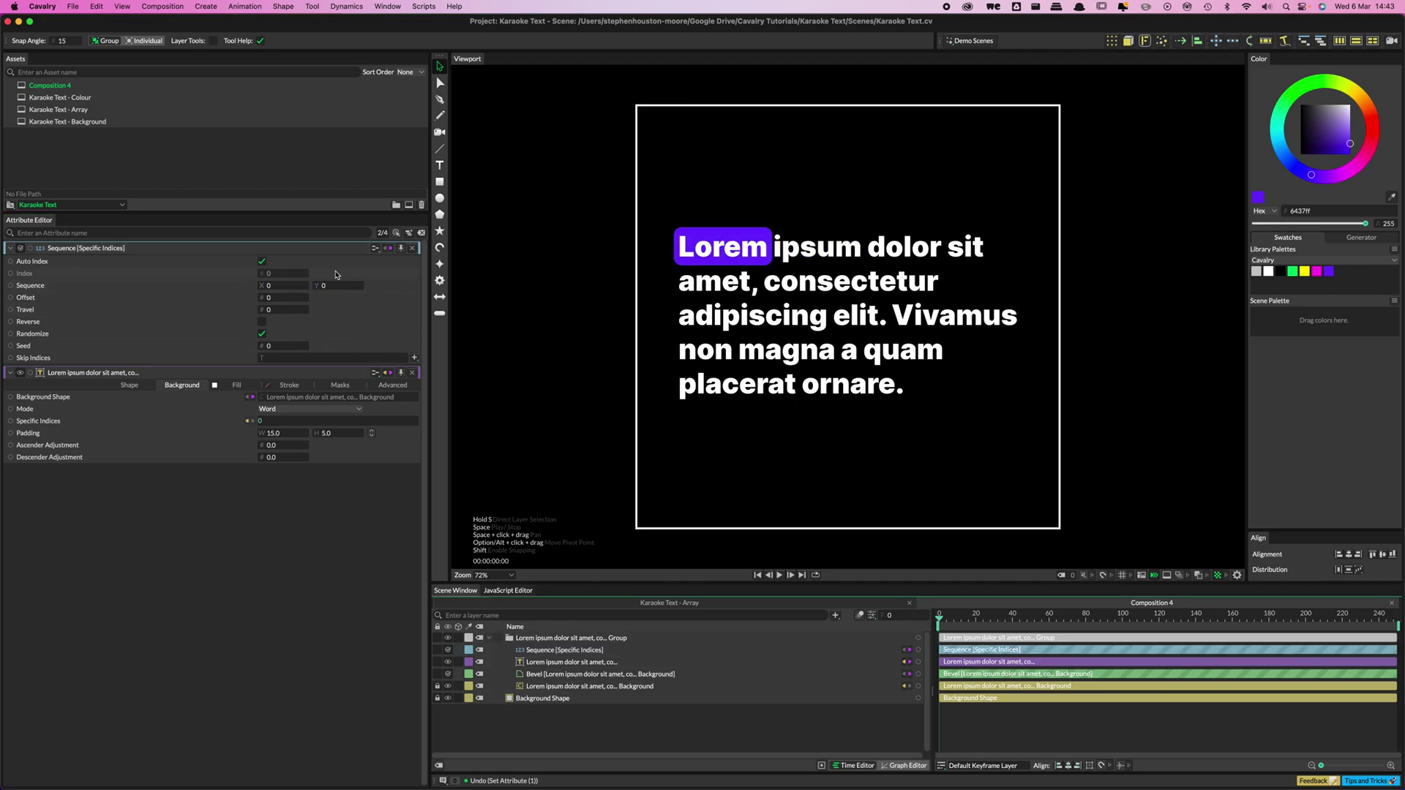
- Keyframe the Sequence Offset at 0, then set it to 8 to highlight Vivamus
{"action": "left_click", "coordinate": [28, 300]}
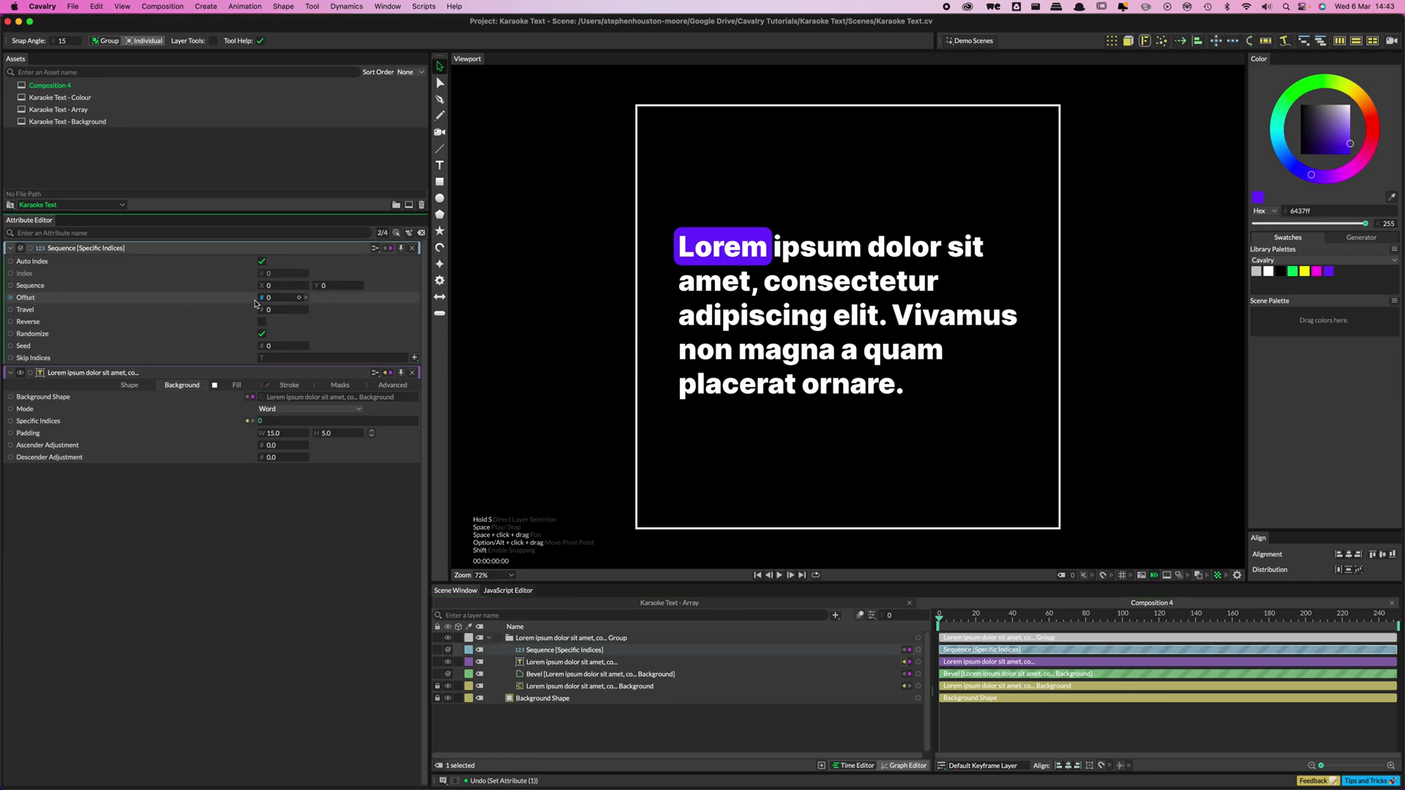
{"action": "mouse_move", "coordinate": [282, 297]}
{"action": "left_mouse_down"}
{"action": "mouse_move", "coordinate": [325, 297]}
{"action": "mouse_move", "coordinate": [257, 297]}
{"action": "mouse_move", "coordinate": [271, 301]}
{"action": "left_mouse_up"}
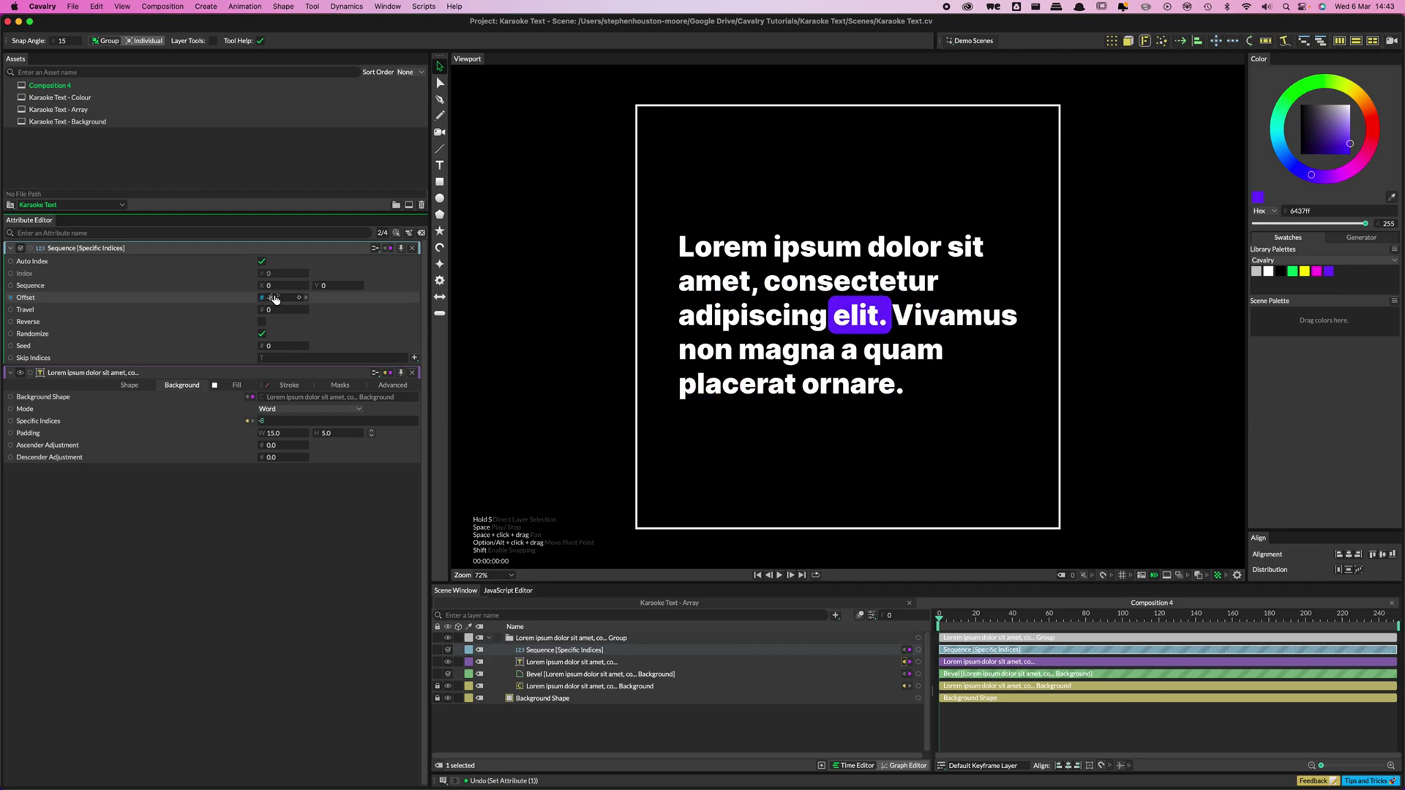
{"action": "double_click", "coordinate": [274, 297]}
{"action": "type", "text": "0"}
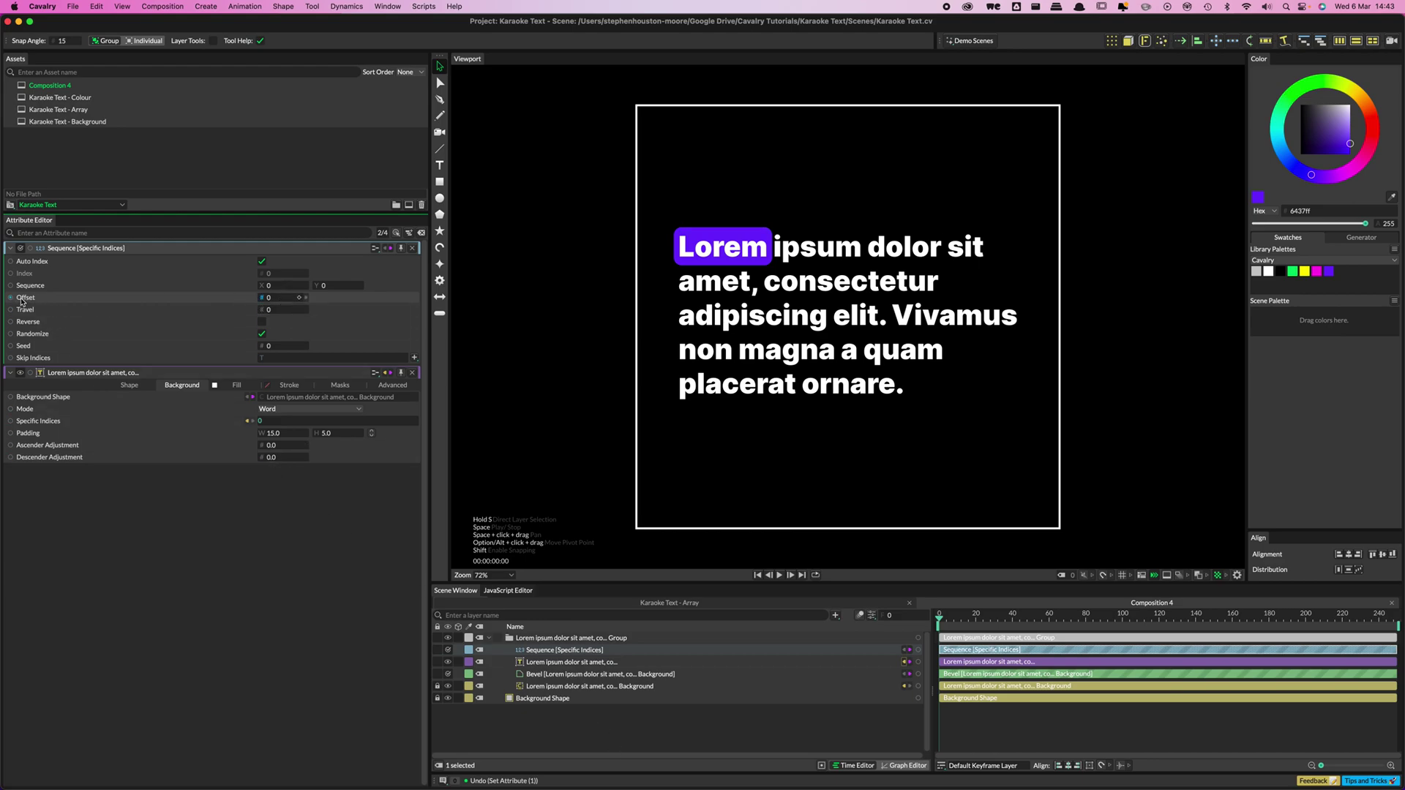
{"action": "left_click", "coordinate": [299, 298]}
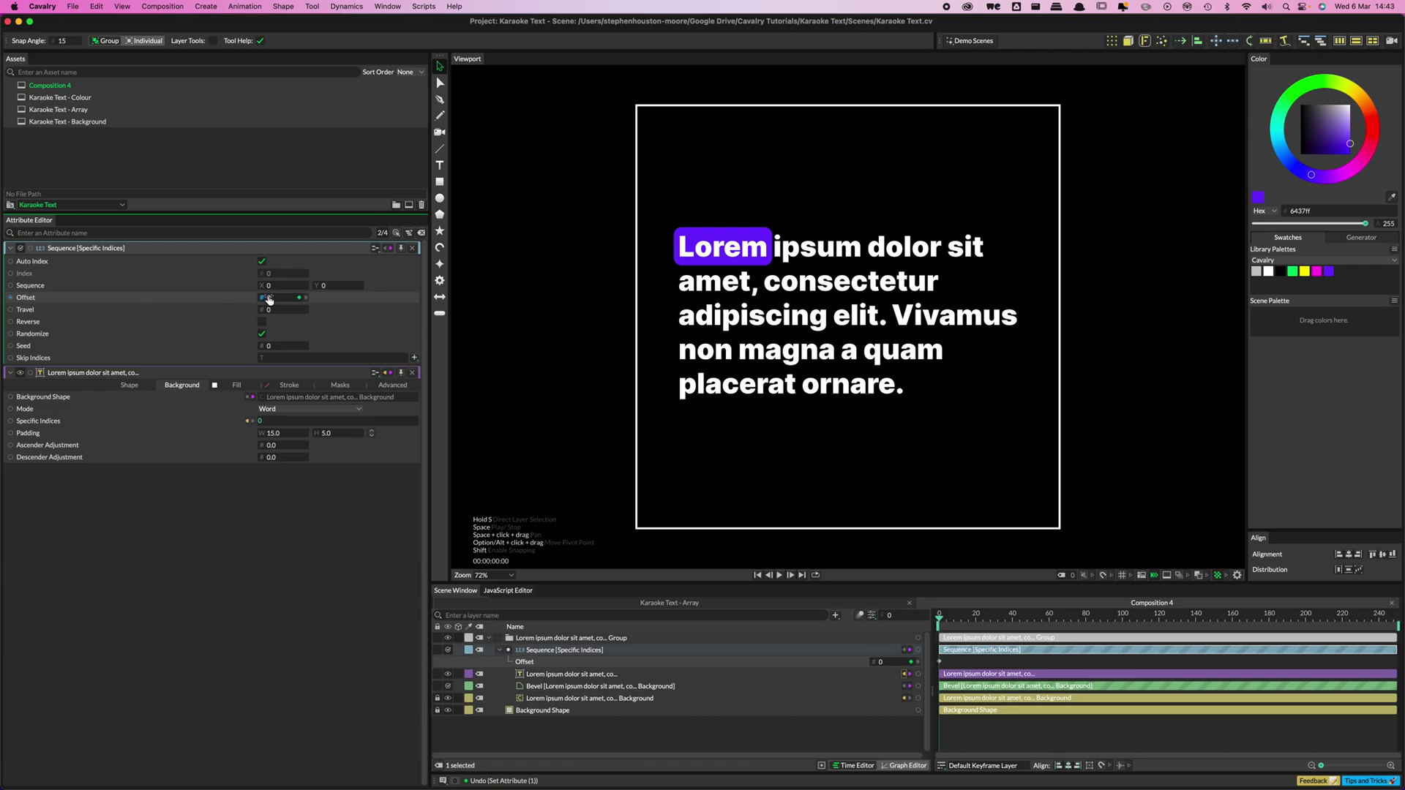
{"action": "left_click_drag", "start_coordinate": [268, 298], "coordinate": [272, 300]}
{"action": "key", "text": "ctrl+z"}
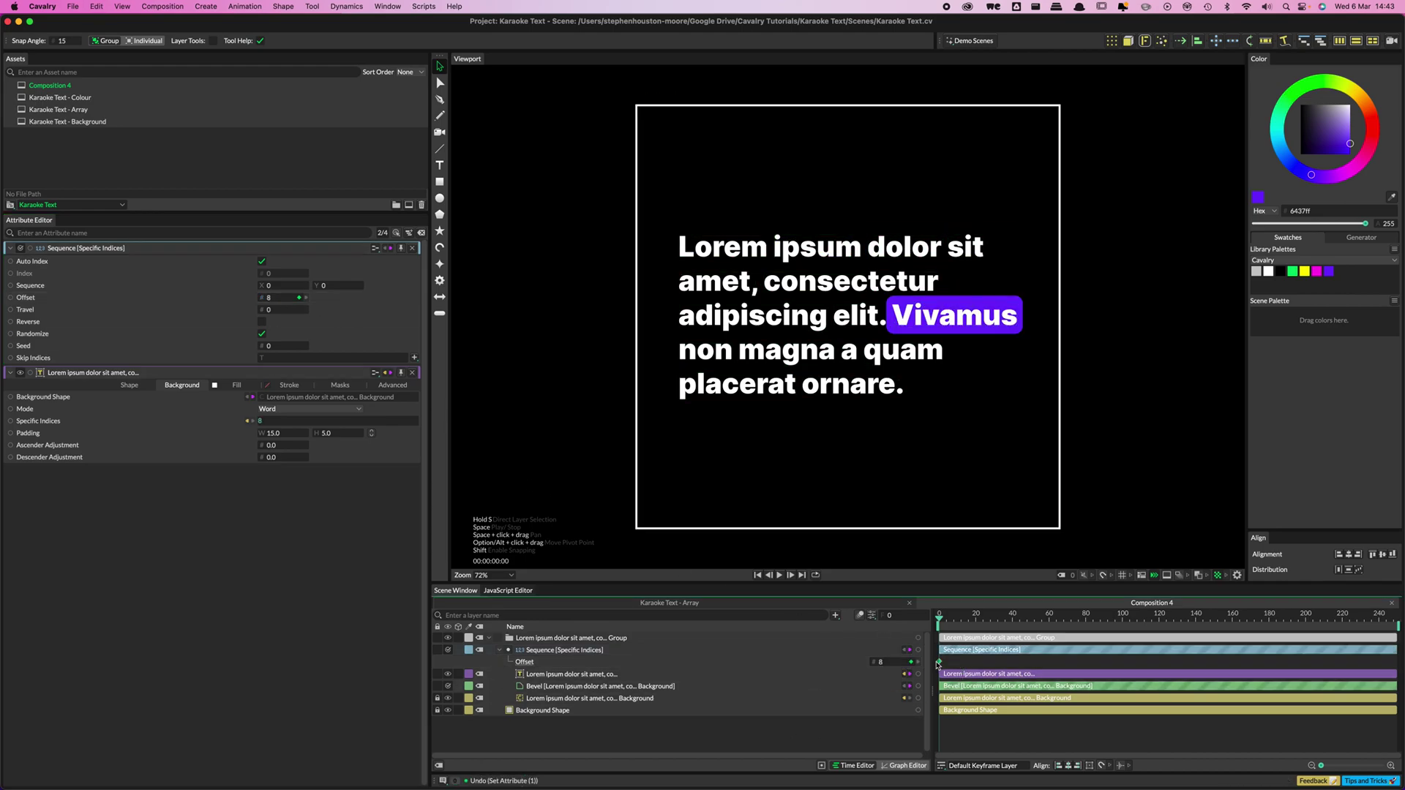
{"action": "left_click", "coordinate": [499, 649]}
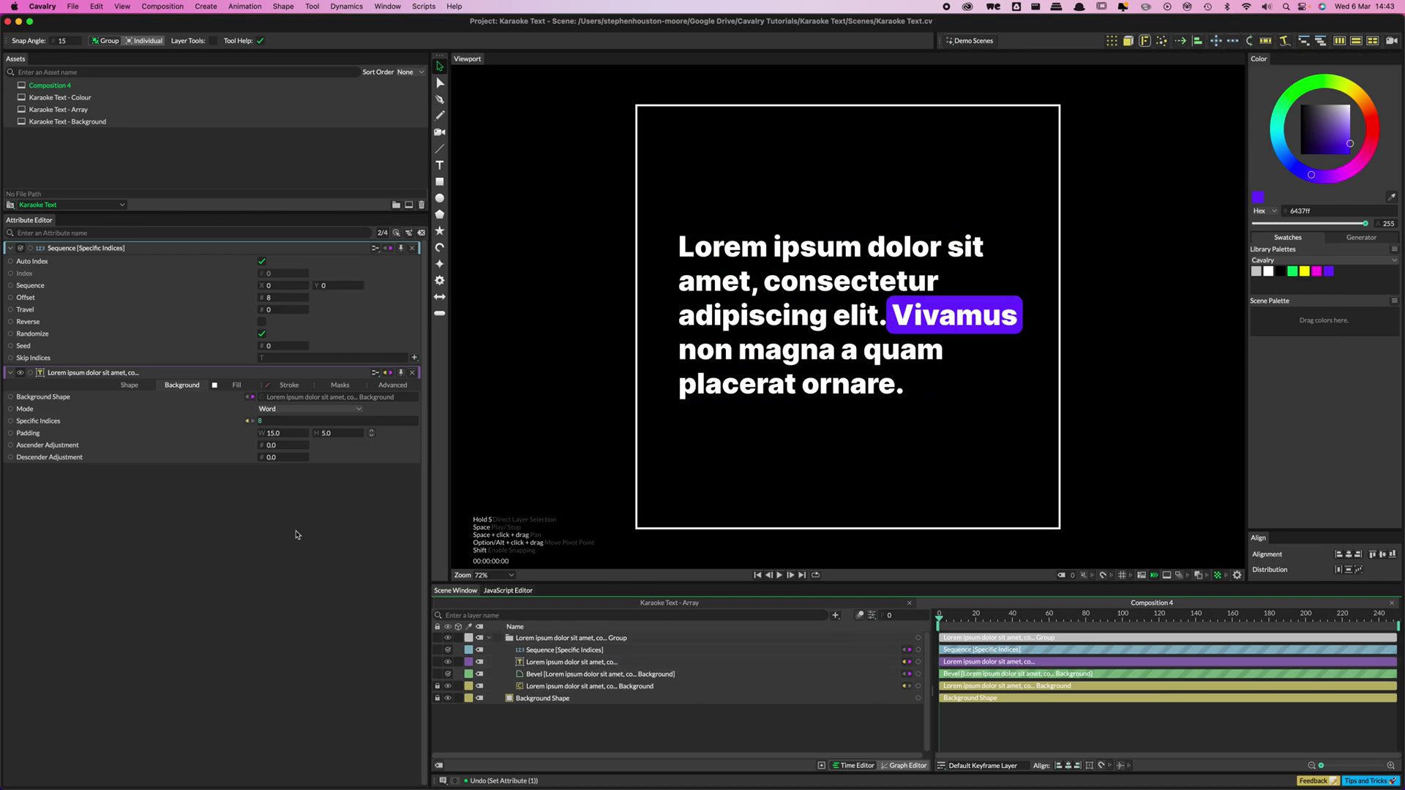
- Add a String Length utility fed by the text layer's String, with Mode set to Words
{"action": "left_click", "coordinate": [128, 385]}
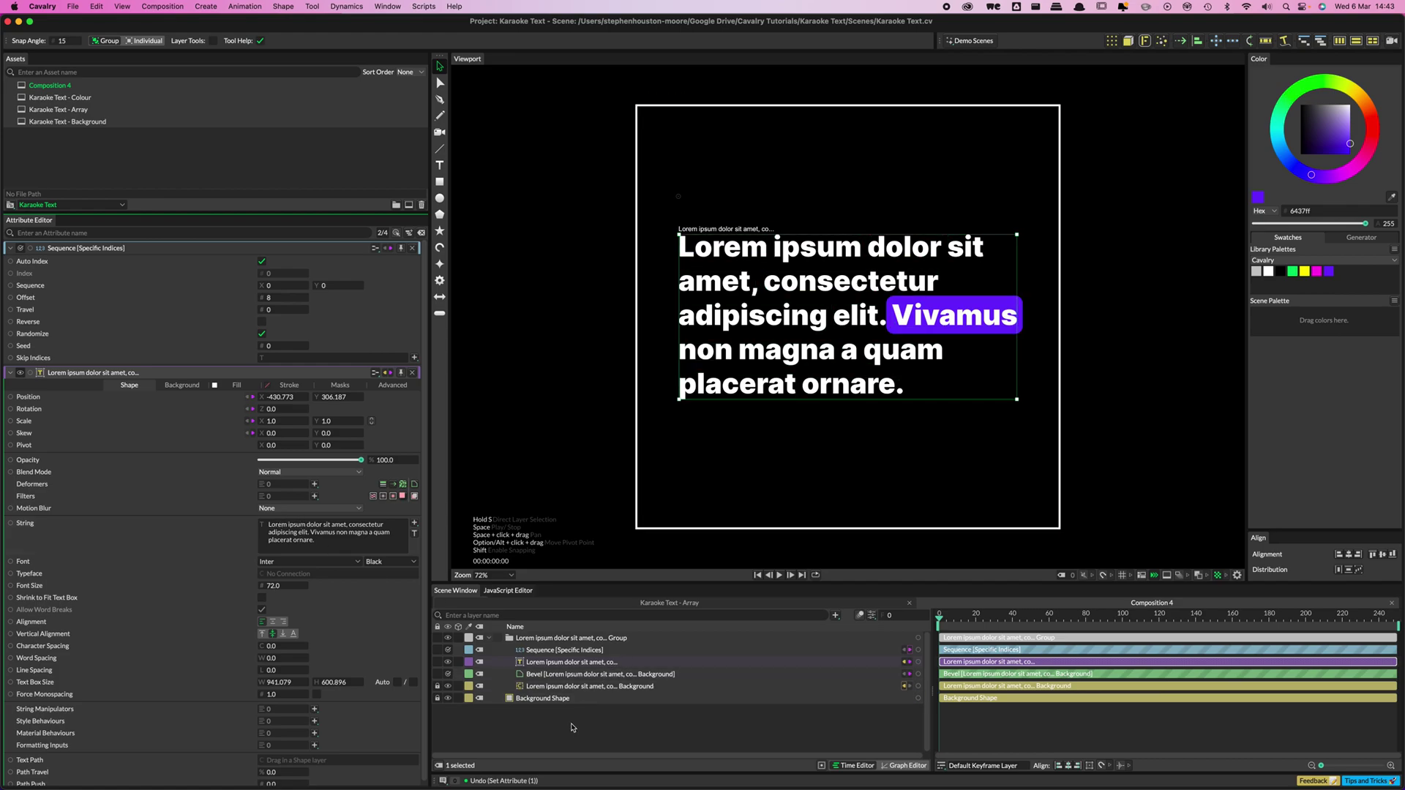
{"action": "left_click", "coordinate": [808, 730]}
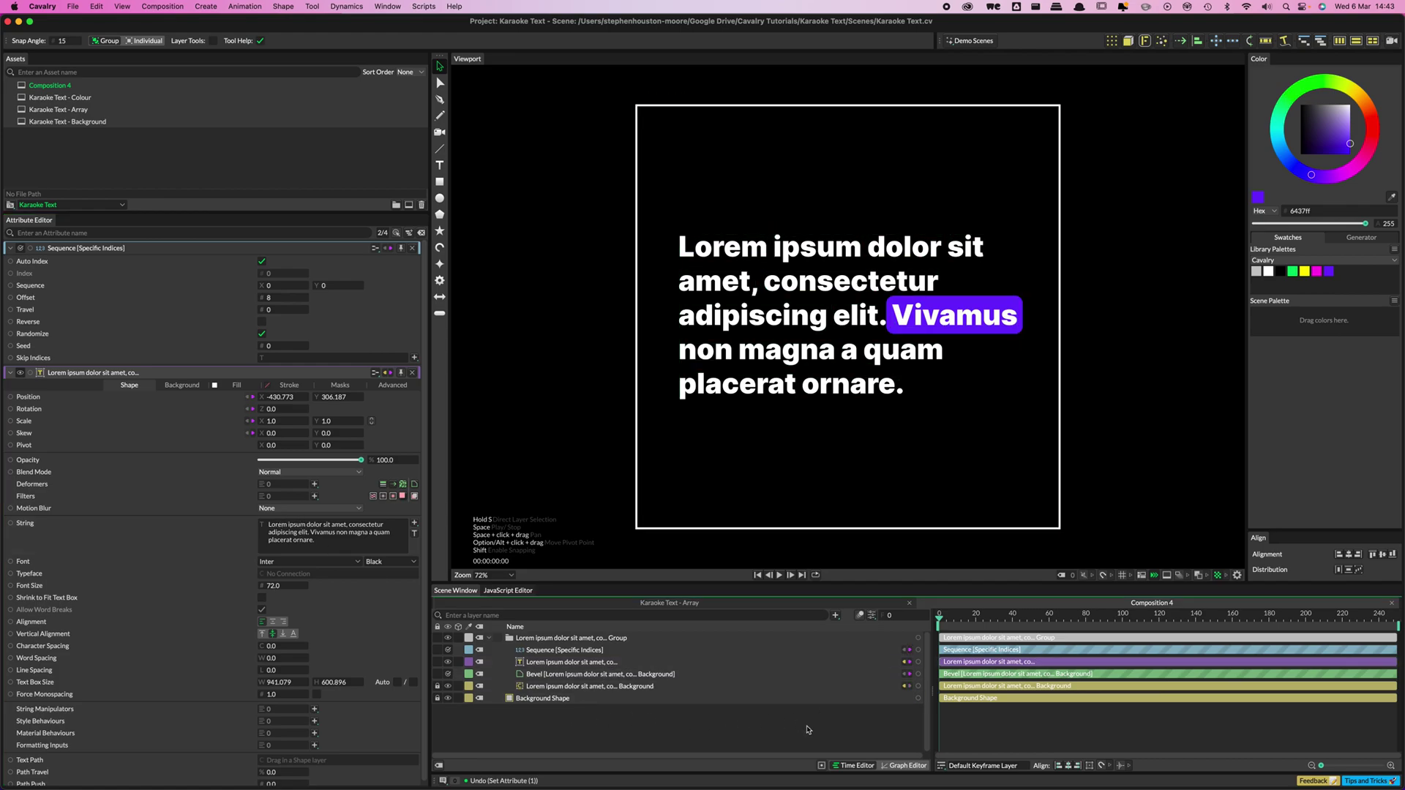
{"action": "key", "text": "super+shift+space"}
{"action": "type", "text": "s"}
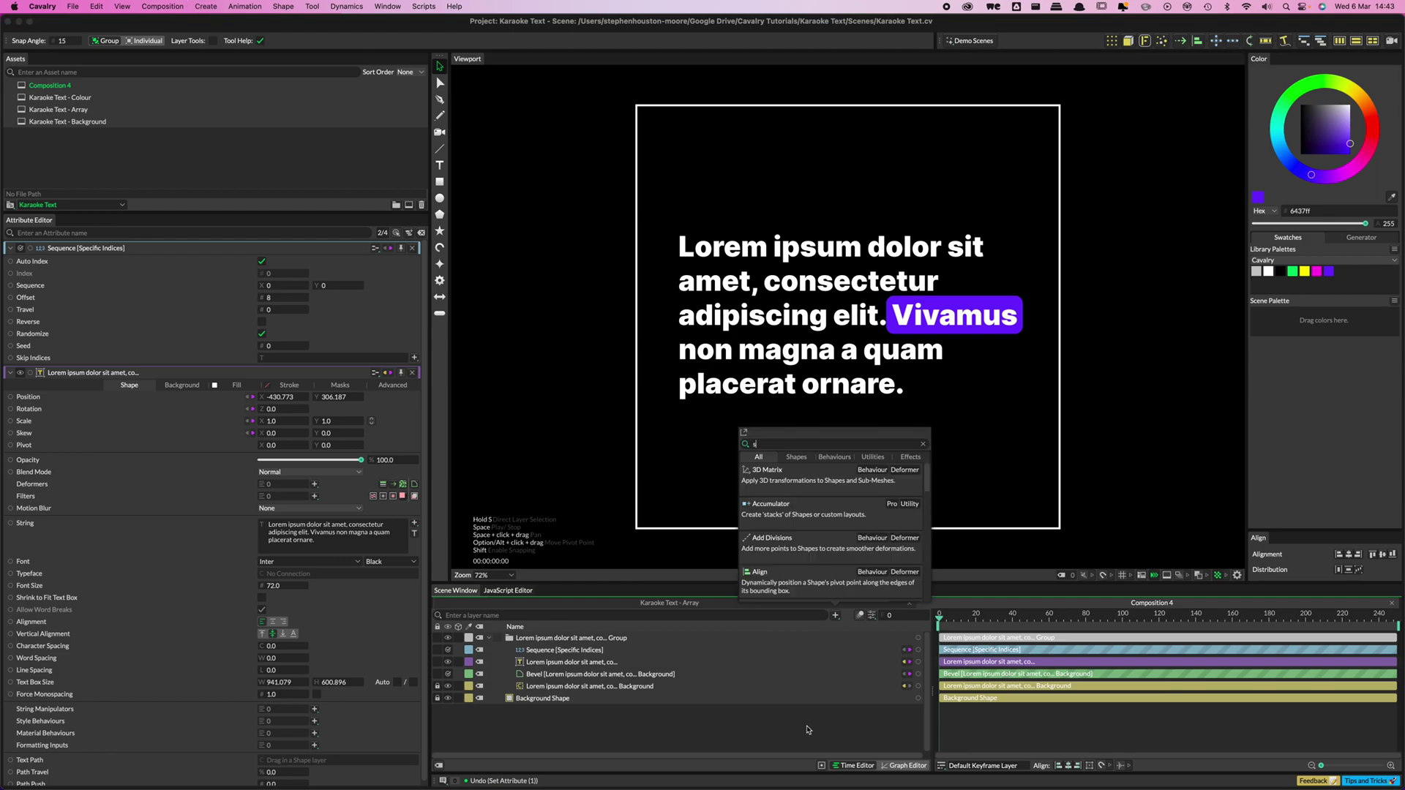
{"action": "type", "text": "tring l"}
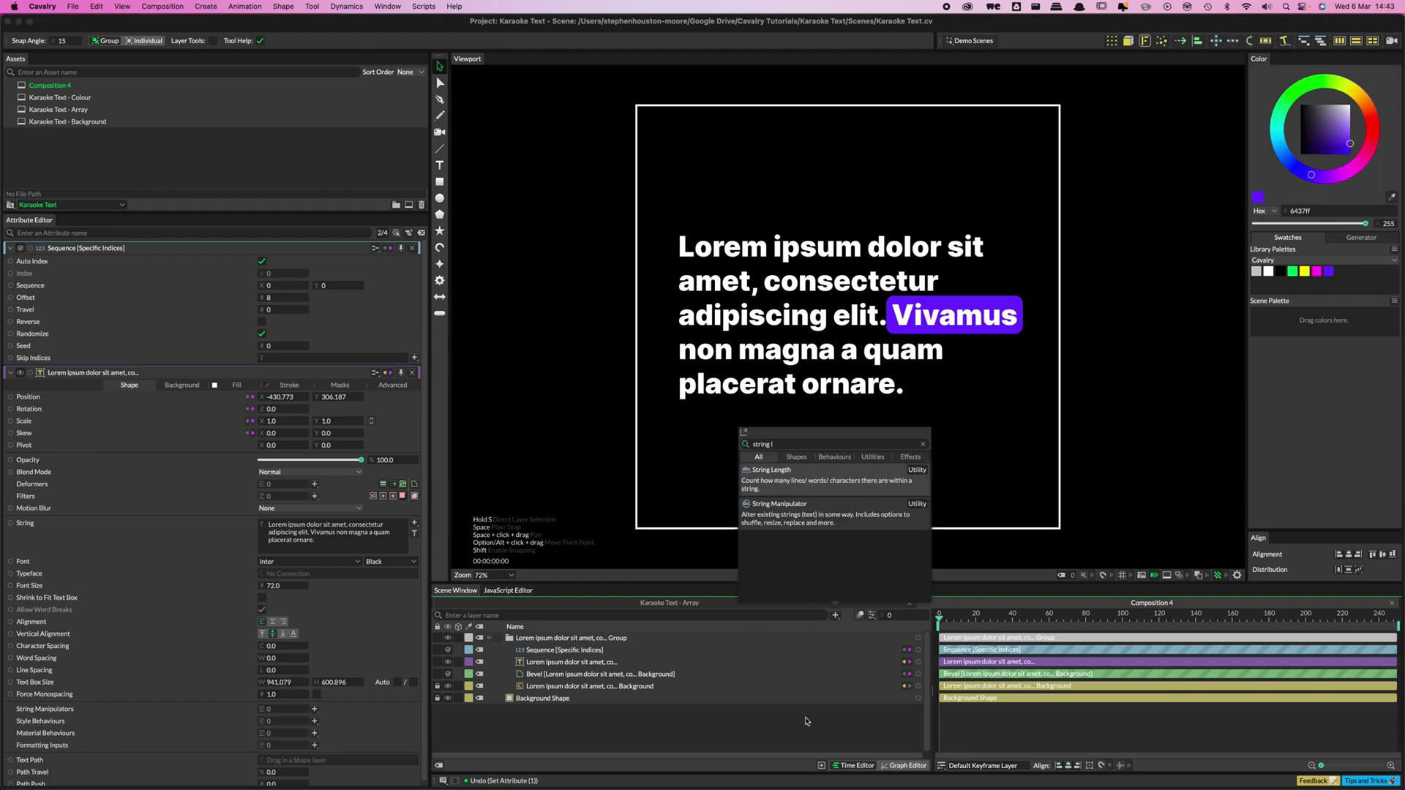
{"action": "left_click", "coordinate": [783, 483]}
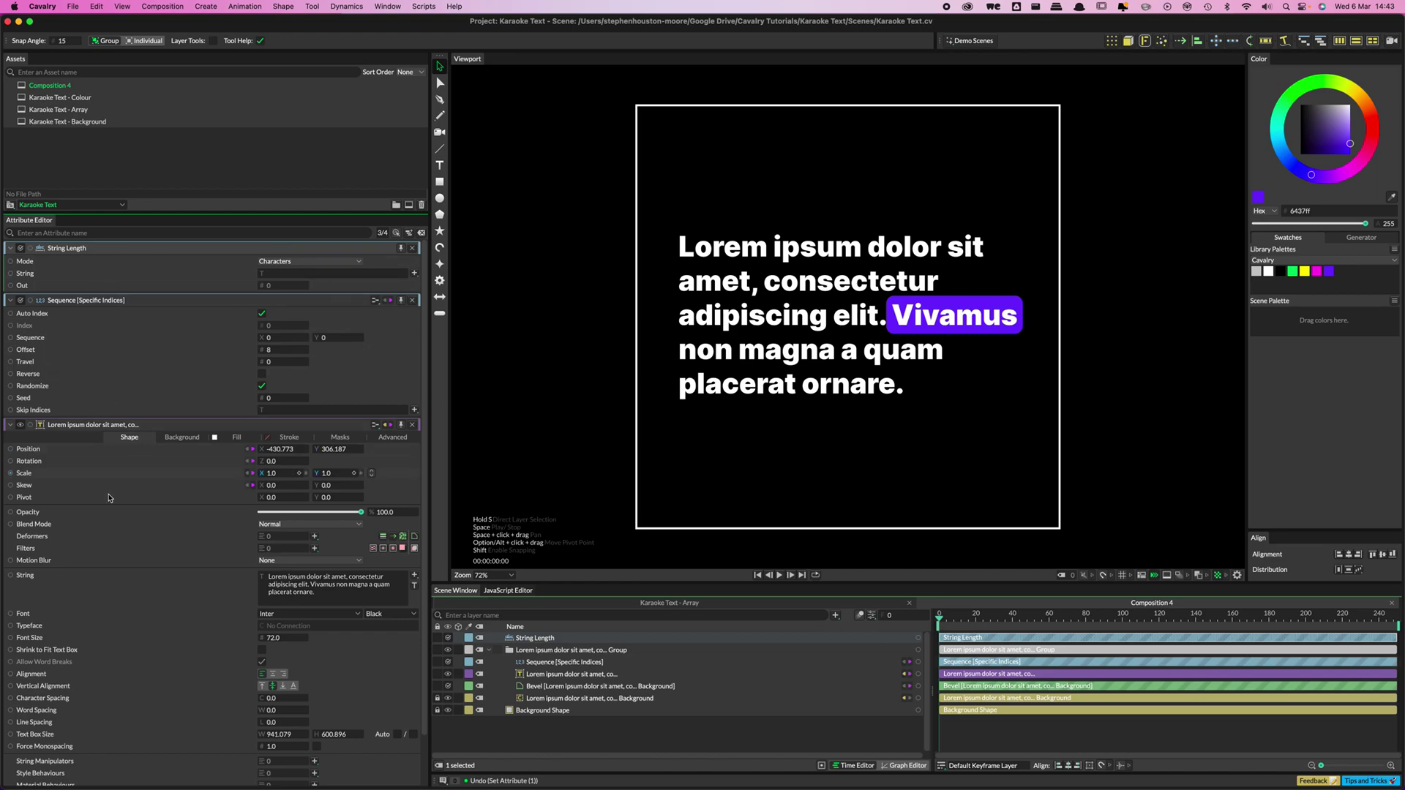
{"action": "left_click_drag", "start_coordinate": [10, 576], "coordinate": [30, 276]}
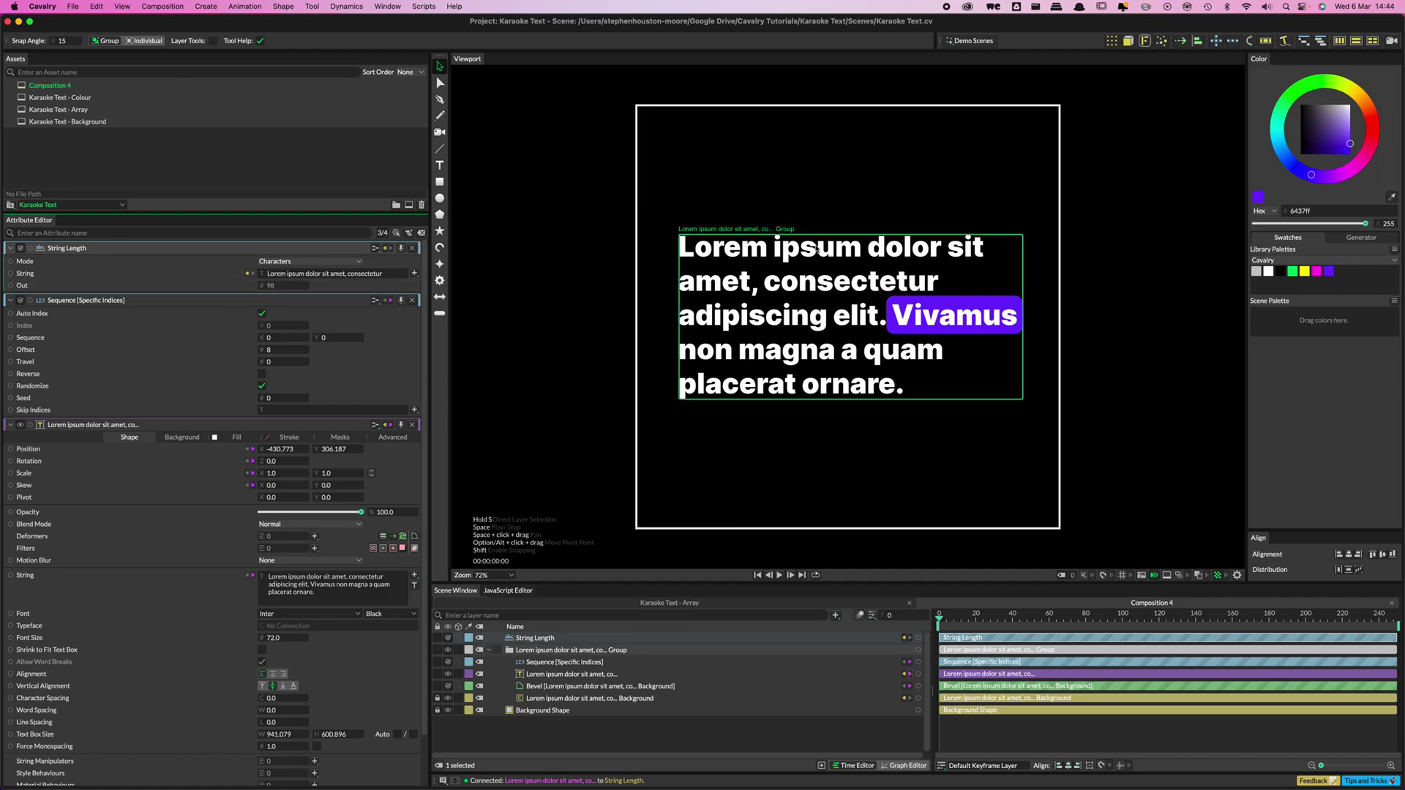
{"action": "left_click", "coordinate": [286, 262]}
{"action": "left_click", "coordinate": [299, 278]}
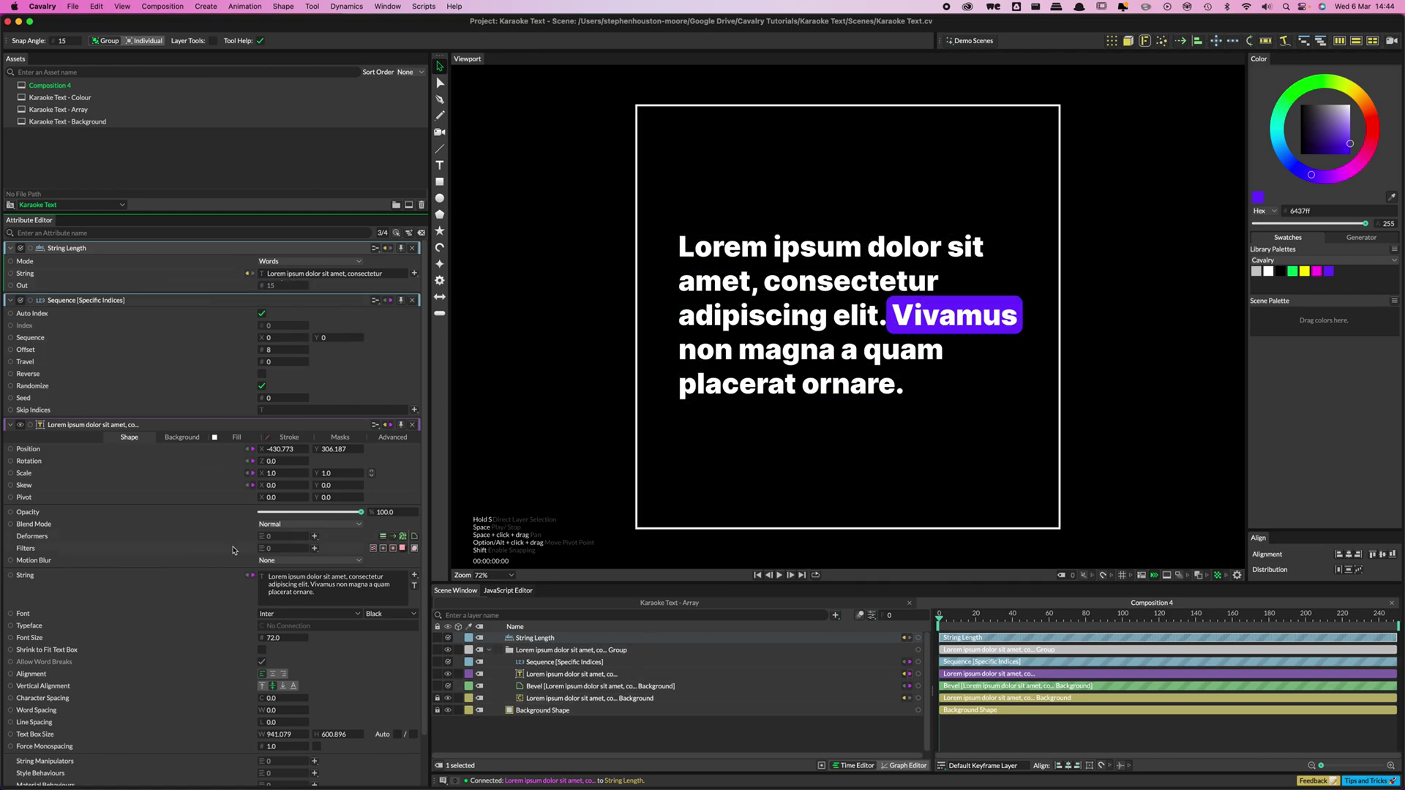
- Type a test word into the lyric text, undo it, and collapse the text group
{"action": "left_click", "coordinate": [312, 584]}
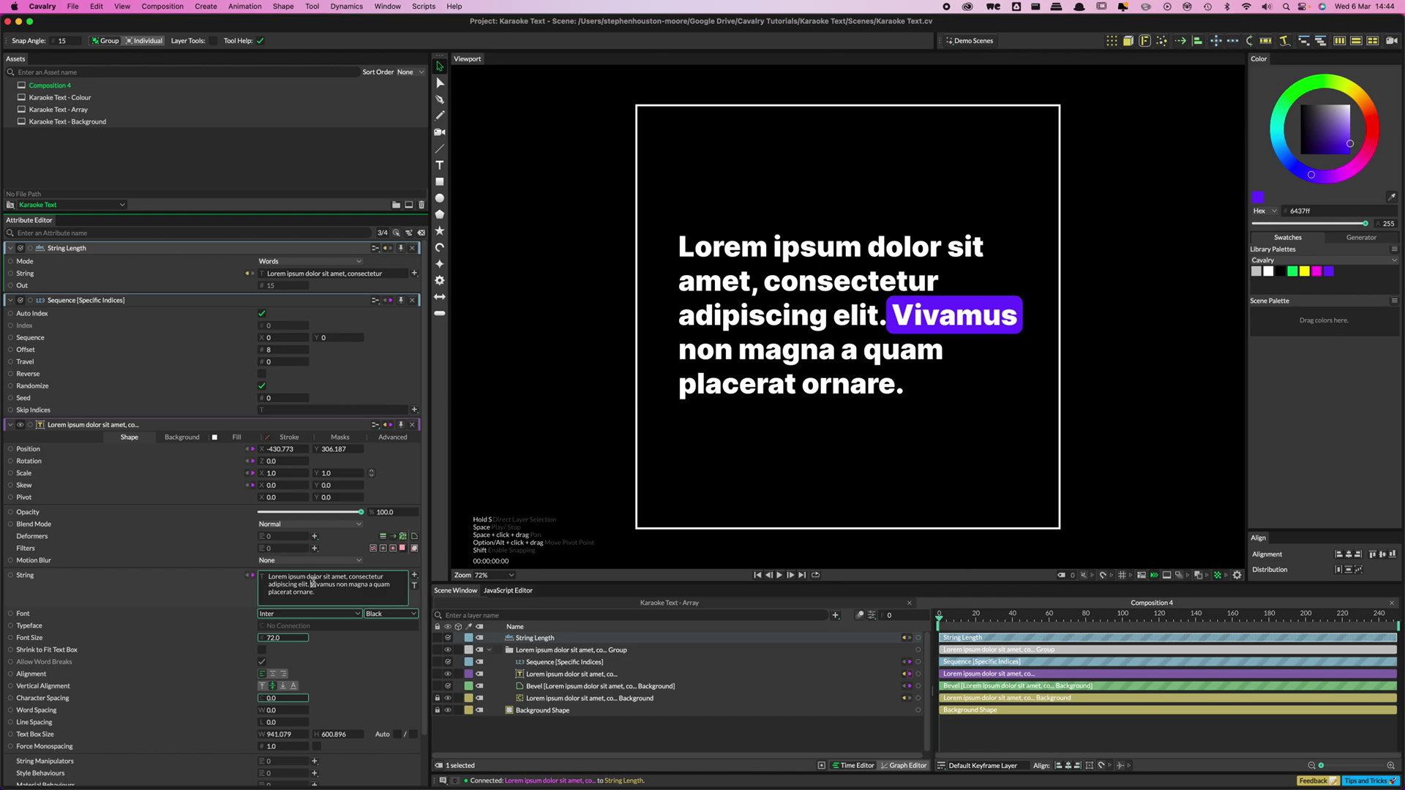
{"action": "type", "text": "dfsjlfkdsj"}
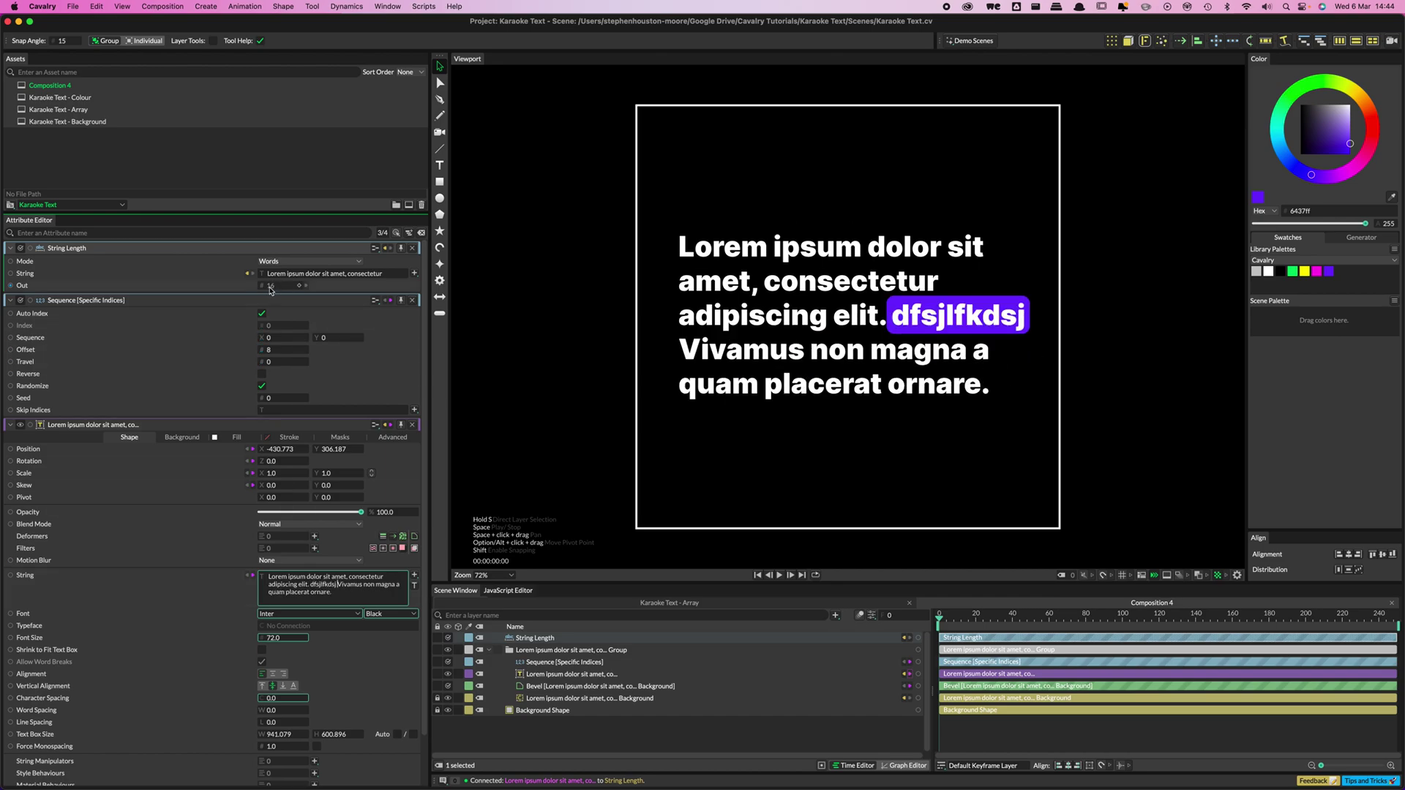
{"action": "key", "text": "super+z"}
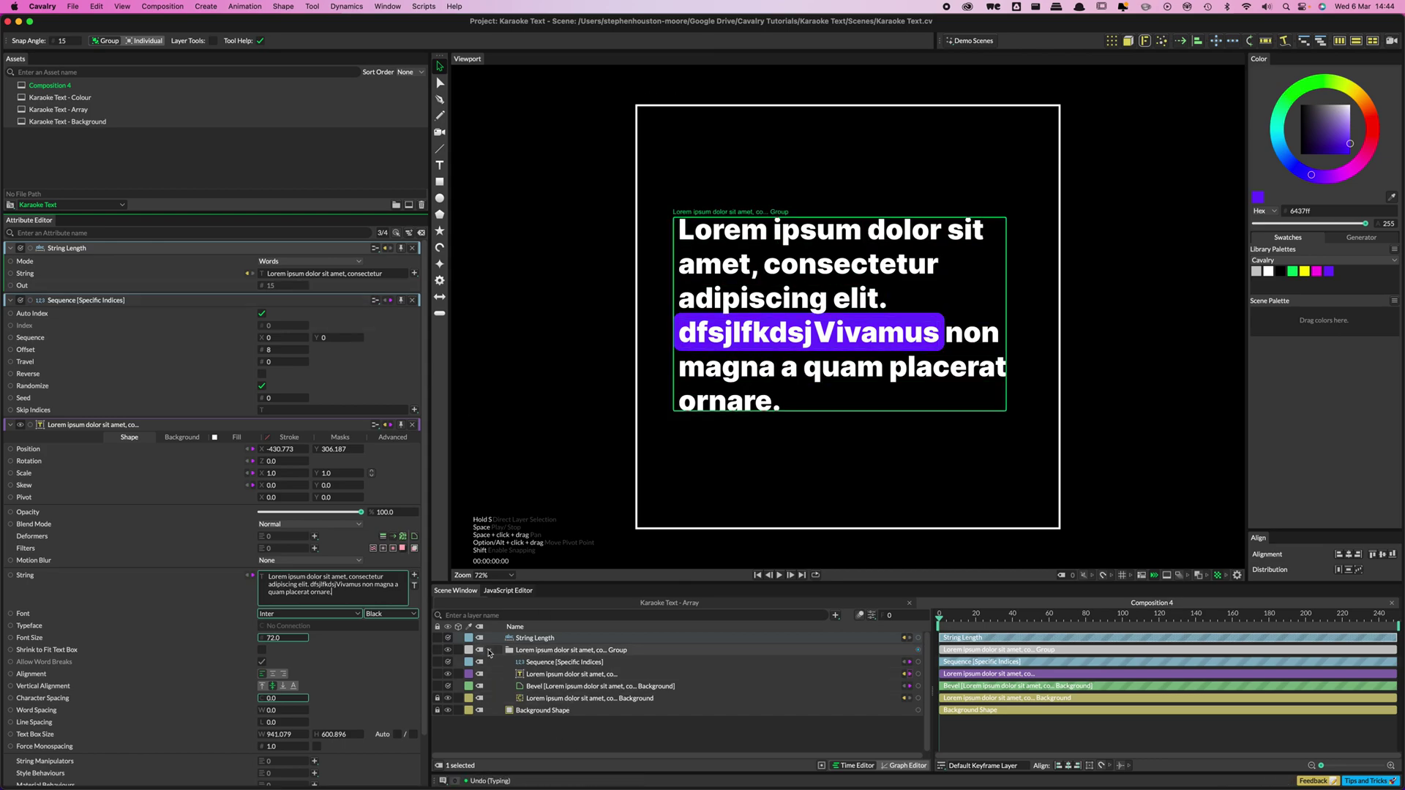
{"action": "left_click", "coordinate": [488, 654]}
{"action": "scroll", "coordinate": [421, 439], "scroll_direction": "down", "scroll_amount": 2}
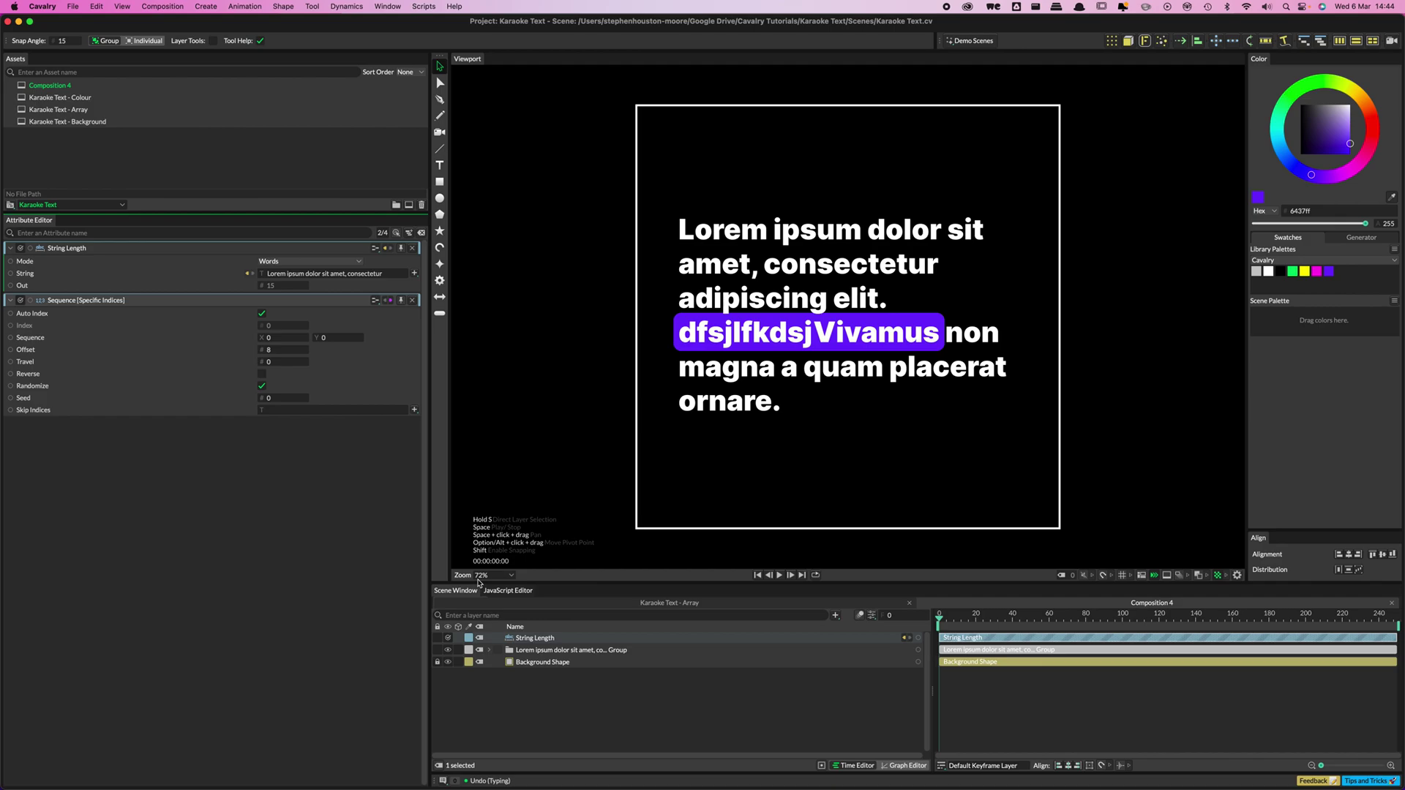
{"action": "key", "text": "super+l"}
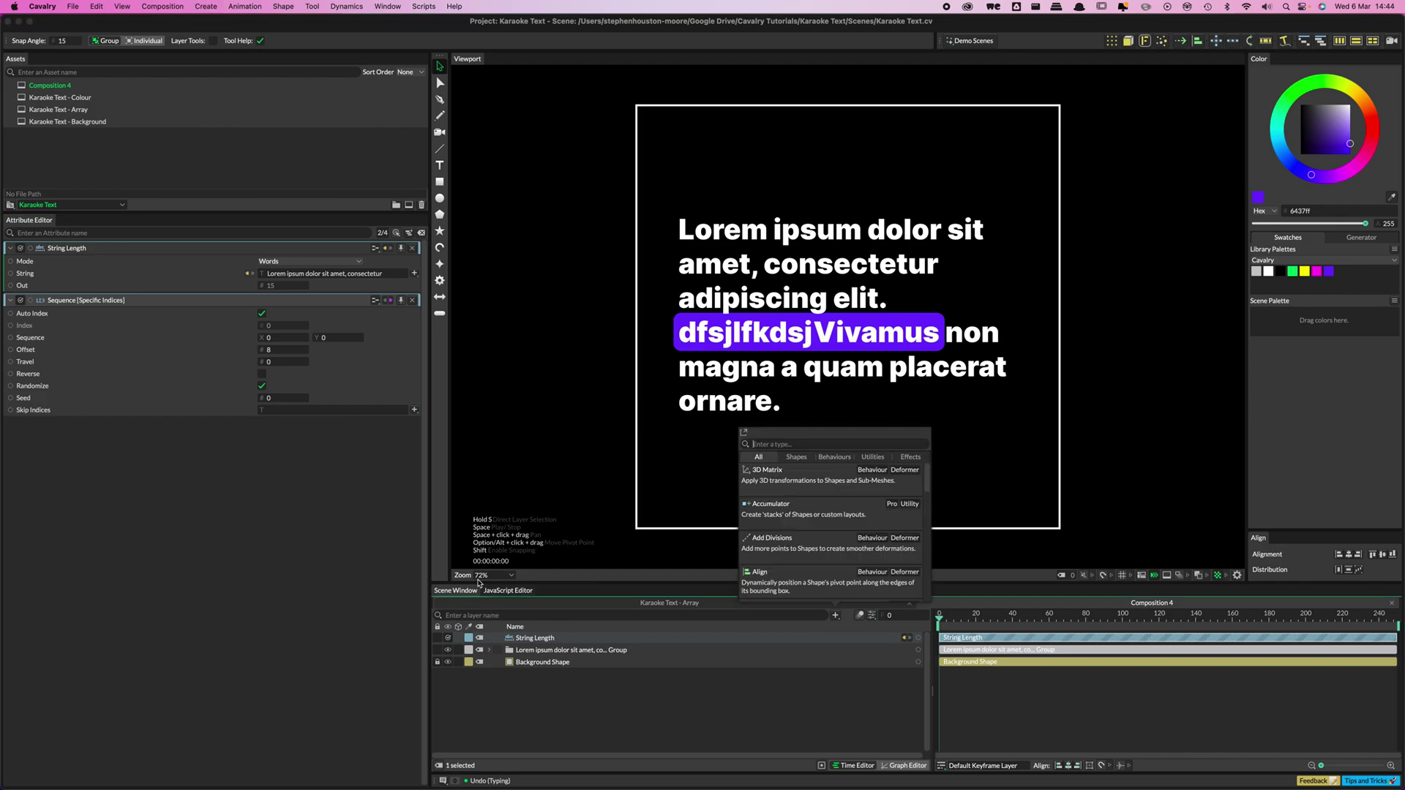
- Search 'value blend' and add a Value Blend behaviour layer to the scene
{"action": "type", "text": "value"}
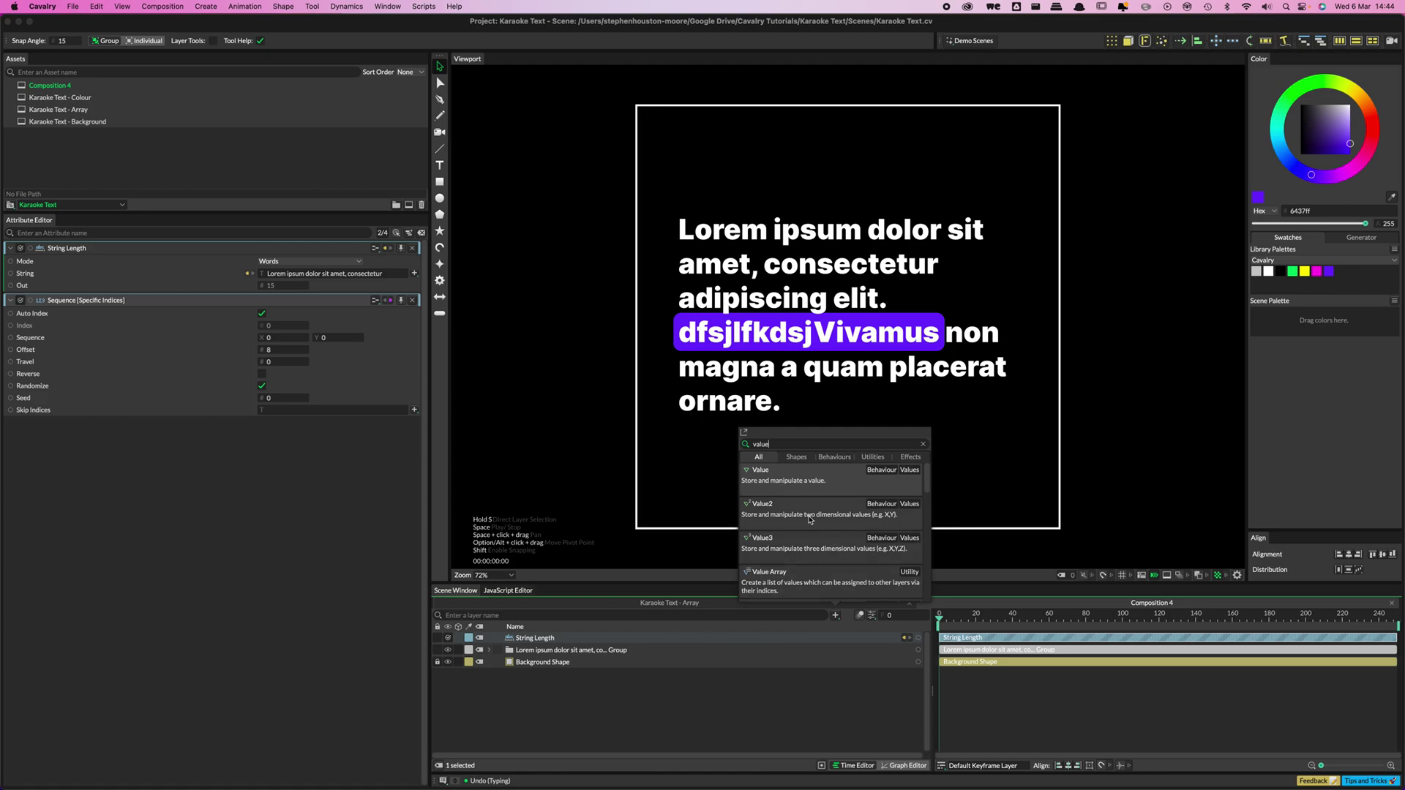
{"action": "type", "text": " blend"}
{"action": "left_click", "coordinate": [802, 499]}
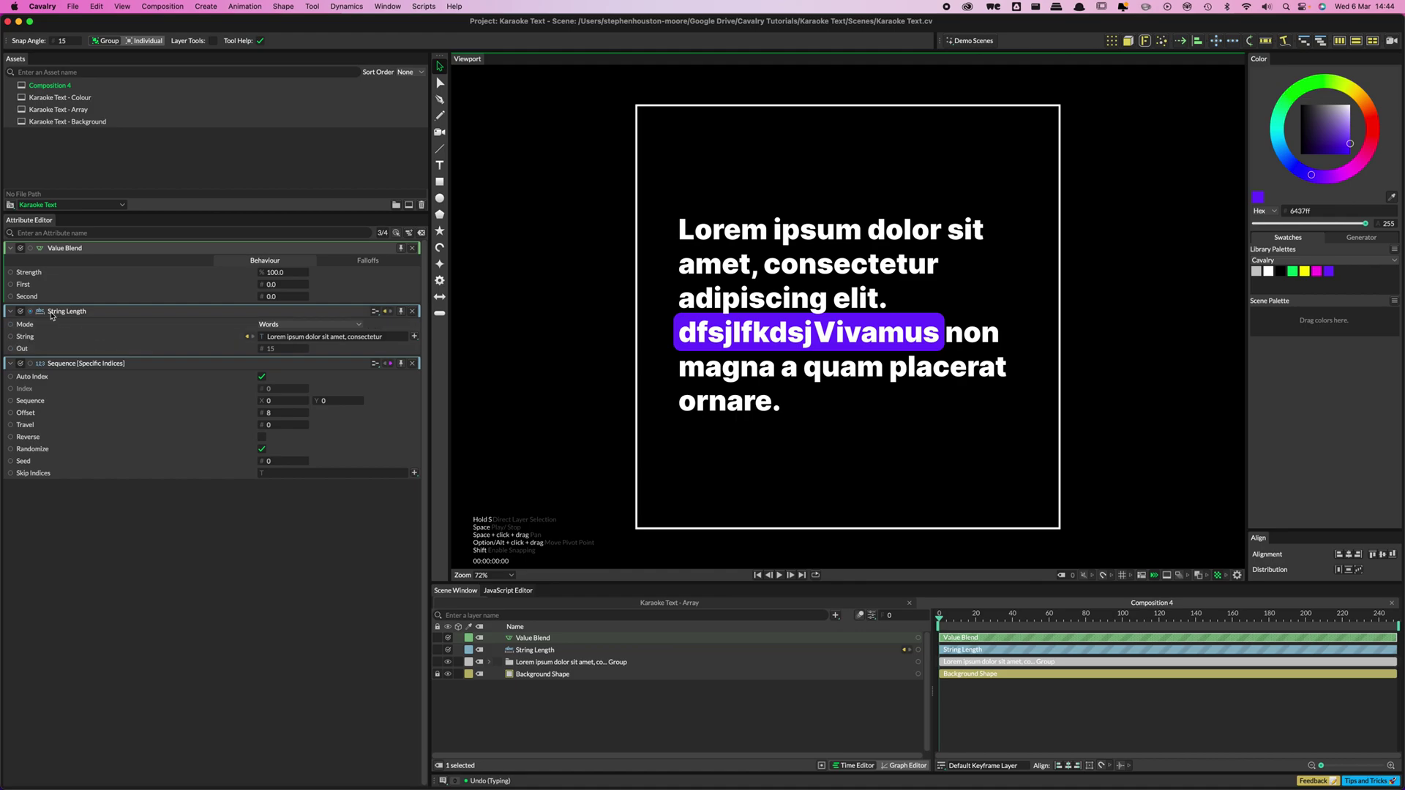
{"action": "left_click", "coordinate": [20, 349]}
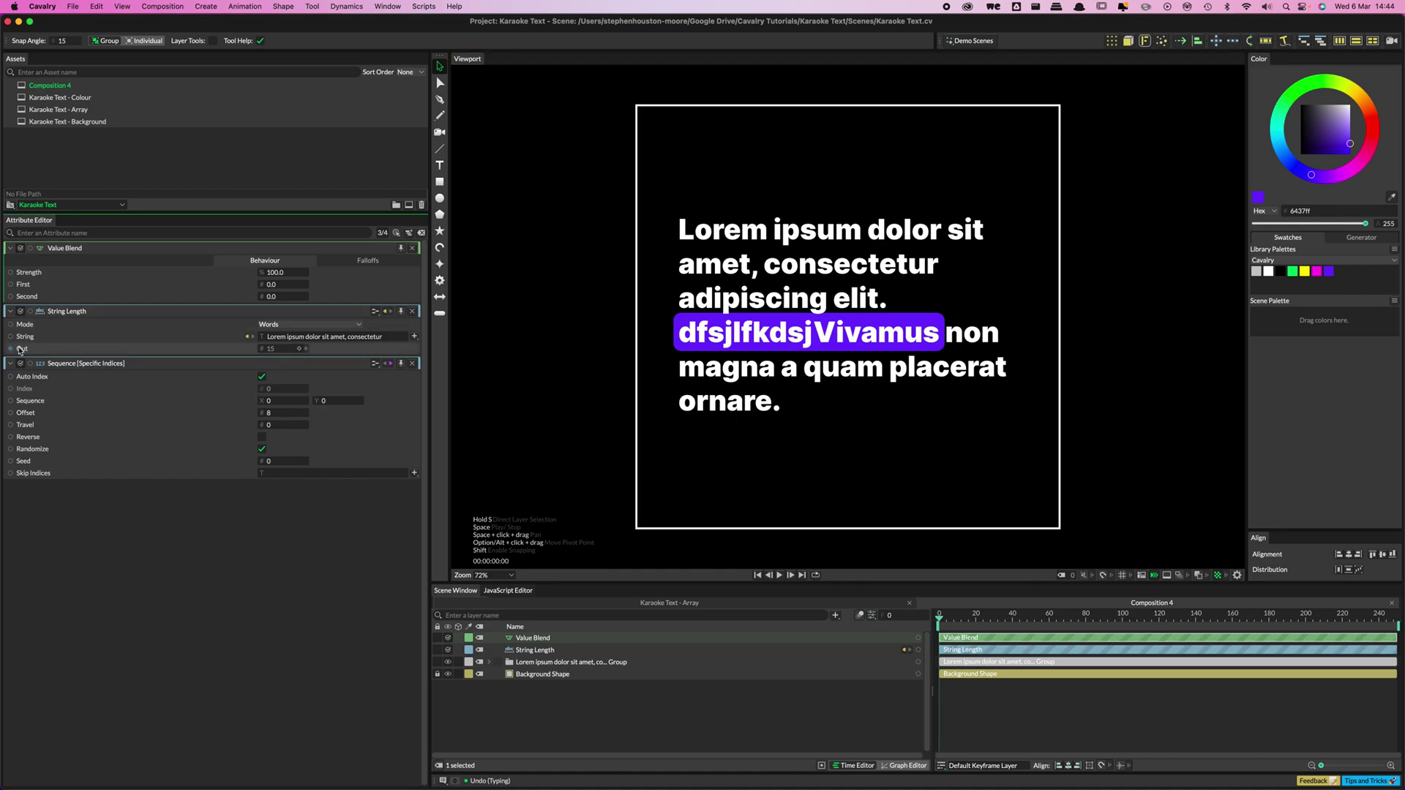
- Wire String Length's output into Value Blend's Second (15) and Value Blend into the Sequence Offset
{"action": "left_click", "coordinate": [21, 311]}
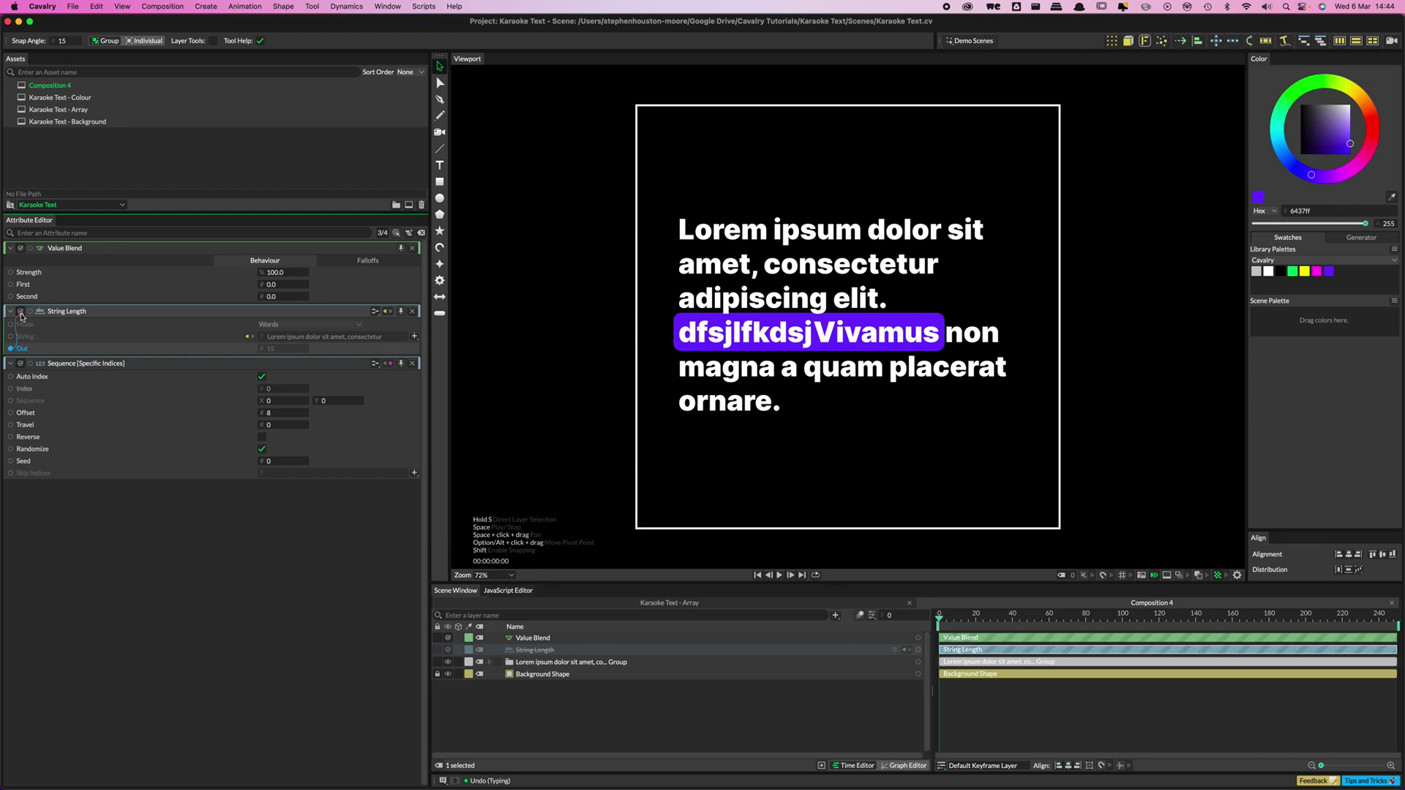
{"action": "left_click_drag", "start_coordinate": [21, 316], "coordinate": [29, 297]}
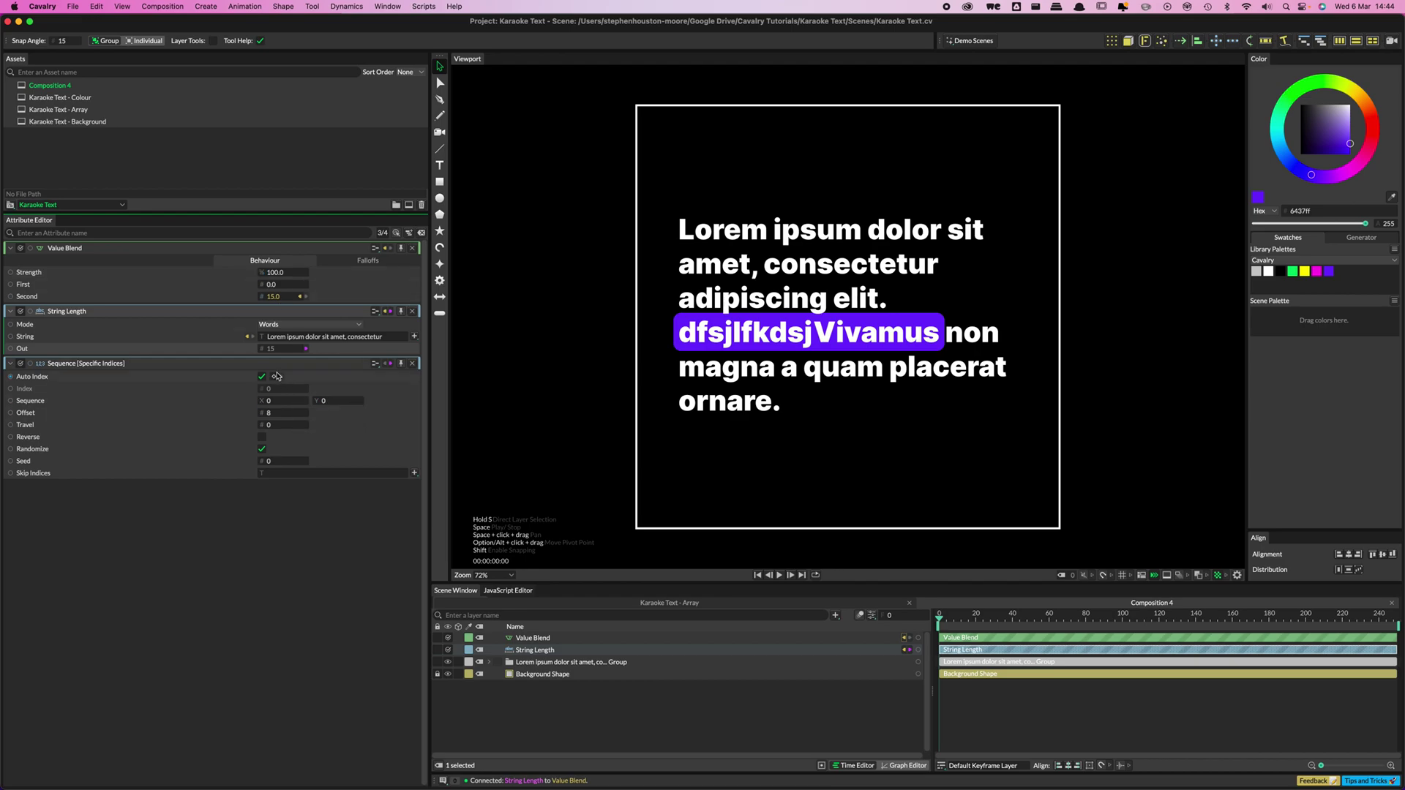
{"action": "left_click", "coordinate": [48, 249]}
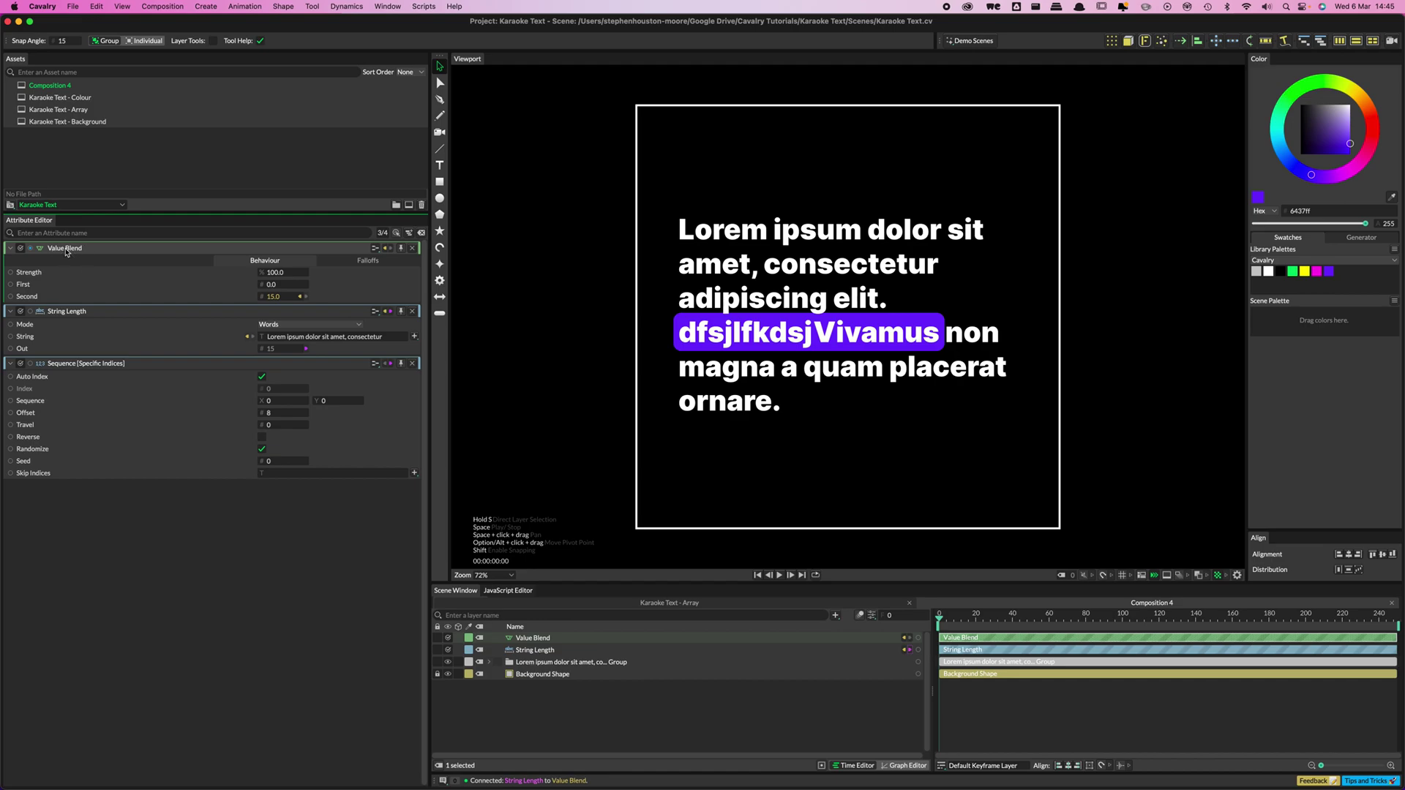
{"action": "left_click_drag", "start_coordinate": [30, 248], "coordinate": [34, 414]}
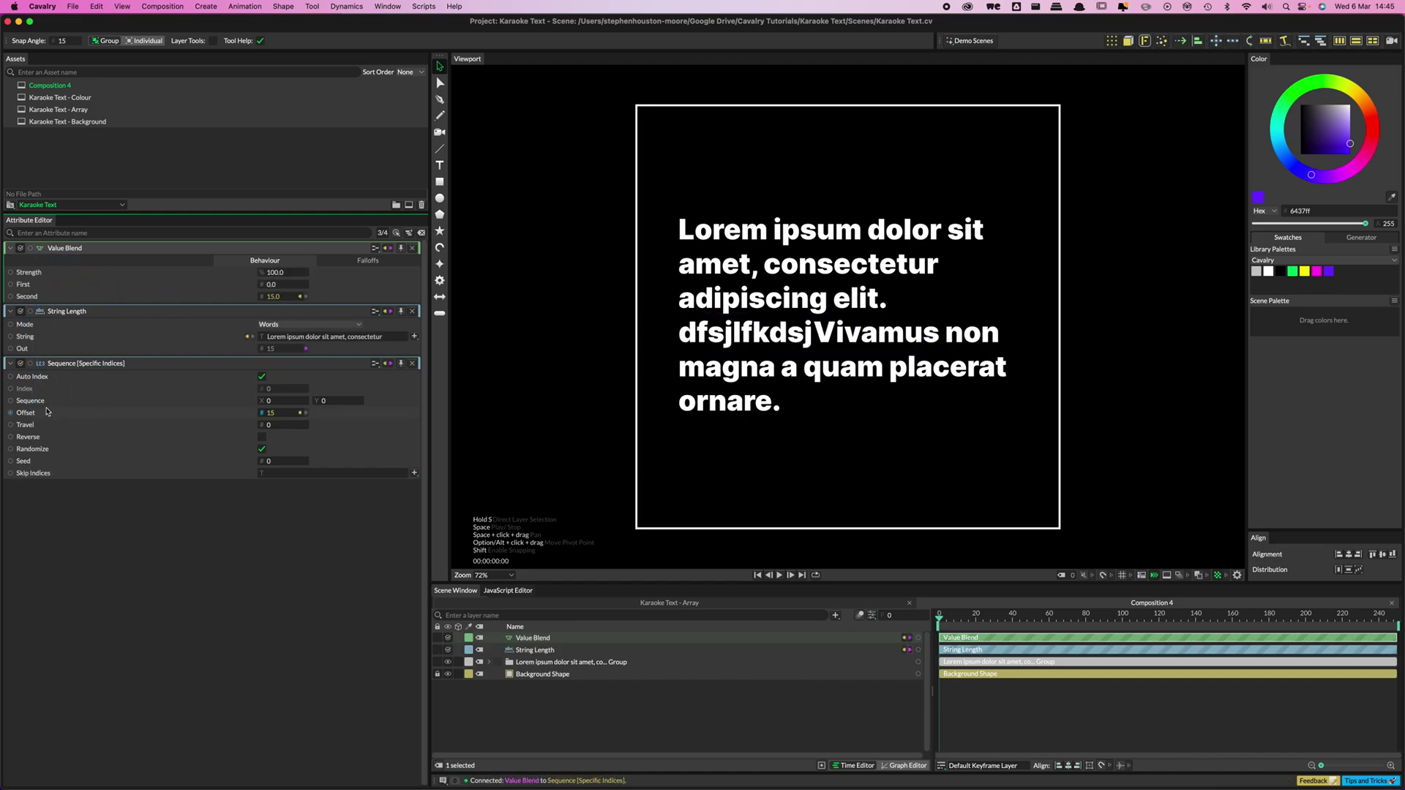
- Scrub Value Blend Strength between 0 and 100 to see where the highlight lands
{"action": "left_click_drag", "start_coordinate": [272, 274], "coordinate": [219, 274]}
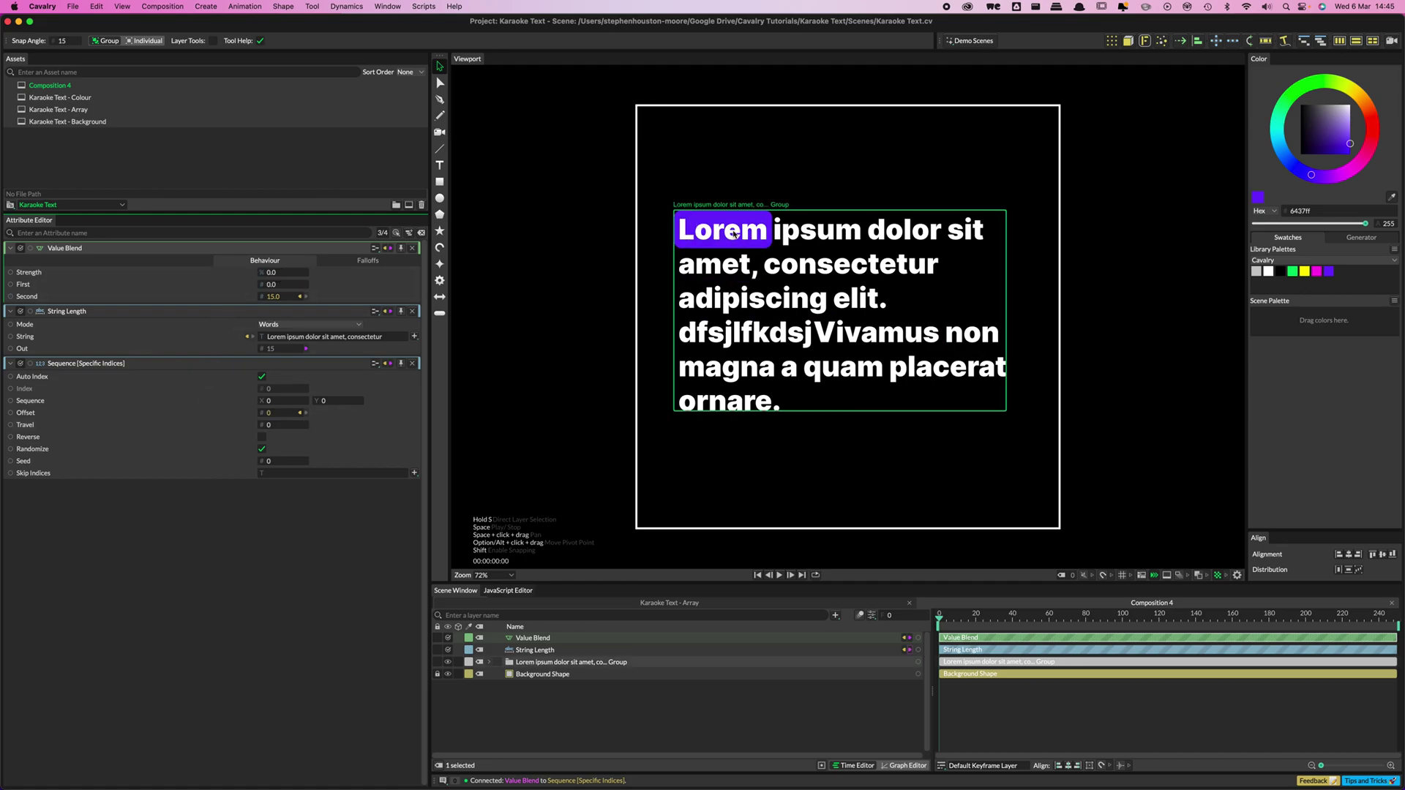
{"action": "left_click_drag", "start_coordinate": [276, 274], "coordinate": [328, 275]}
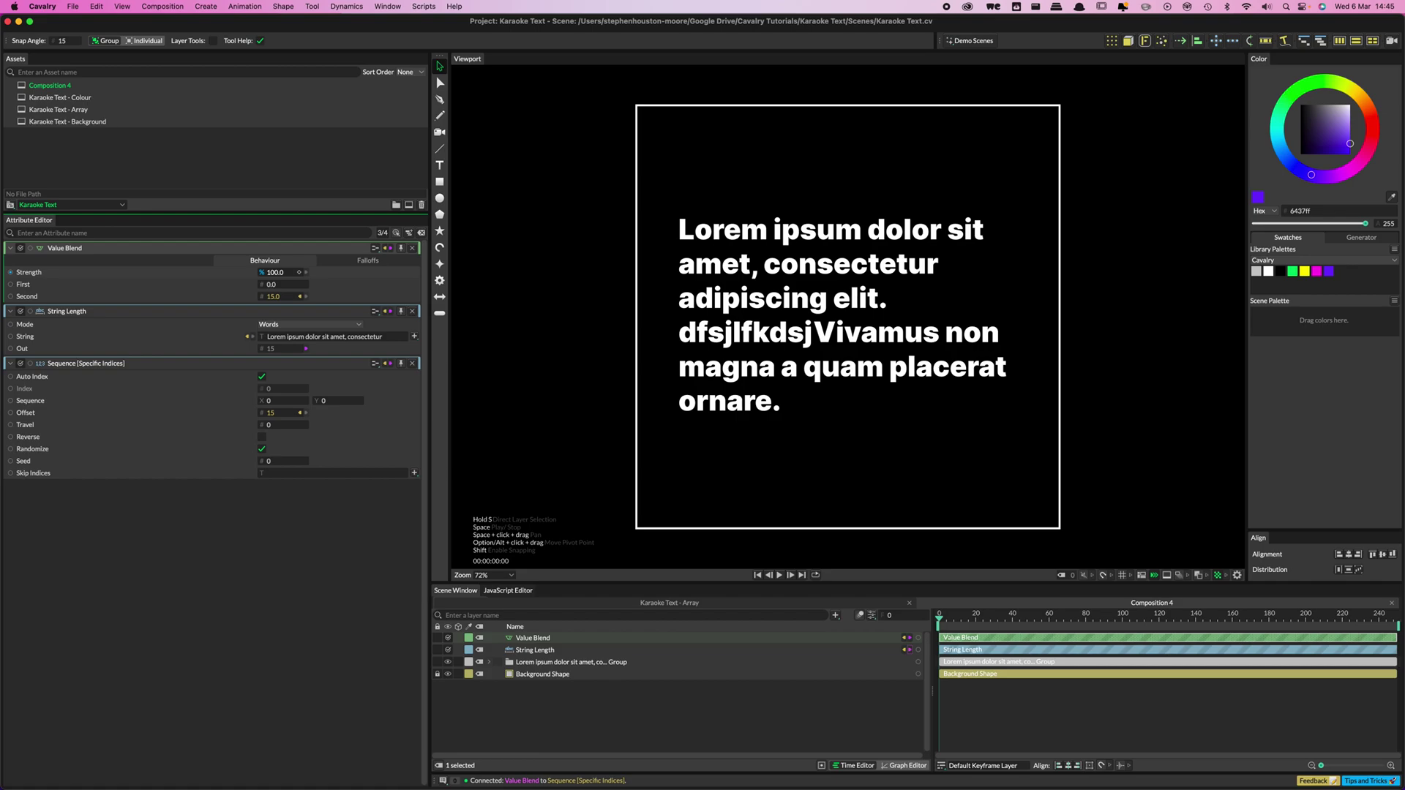
{"action": "left_click_drag", "start_coordinate": [273, 272], "coordinate": [274, 272]}
{"action": "left_click_drag", "start_coordinate": [275, 273], "coordinate": [282, 276]}
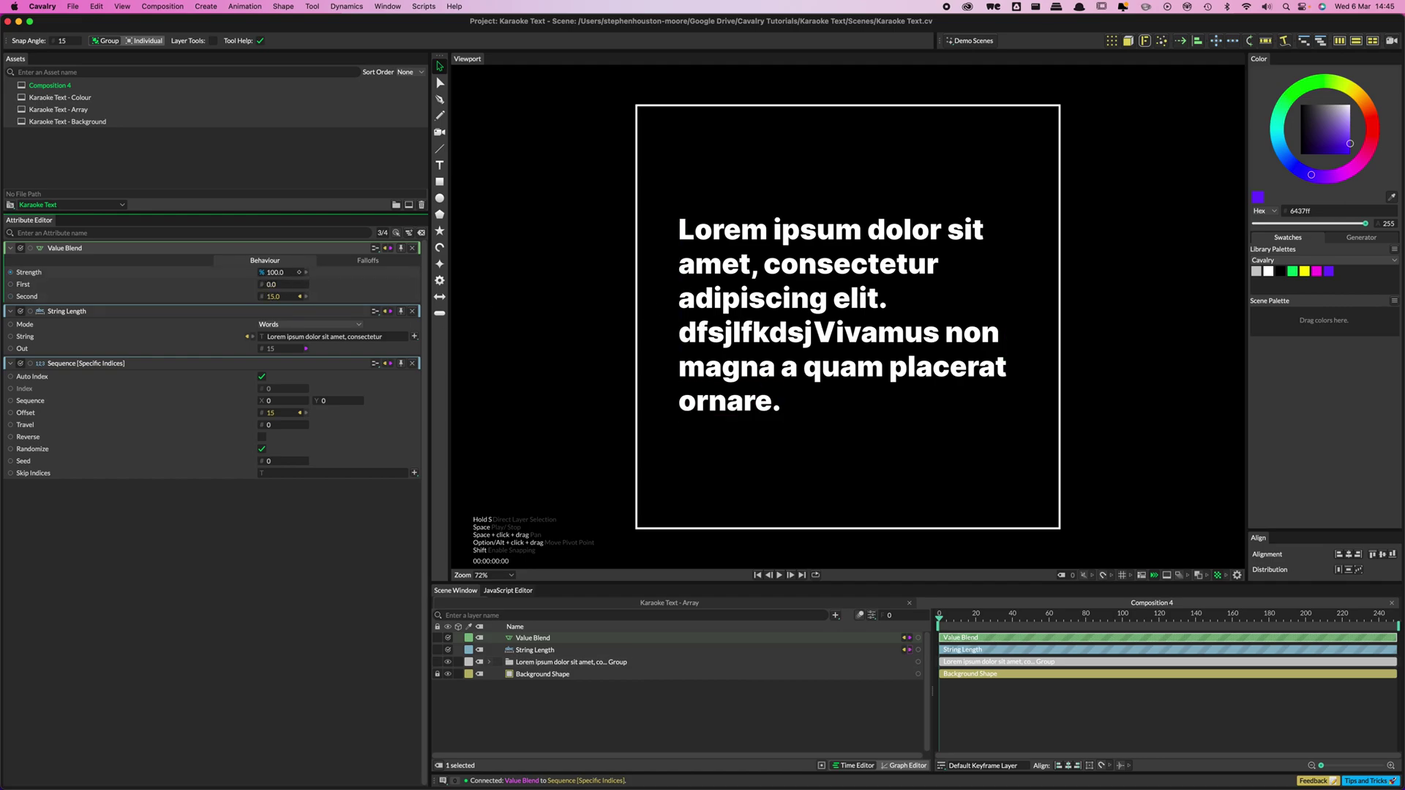
- Add a -1 expression to Second so it reads 14, then test Strength at 0 and 100
{"action": "right_click", "coordinate": [27, 299]}
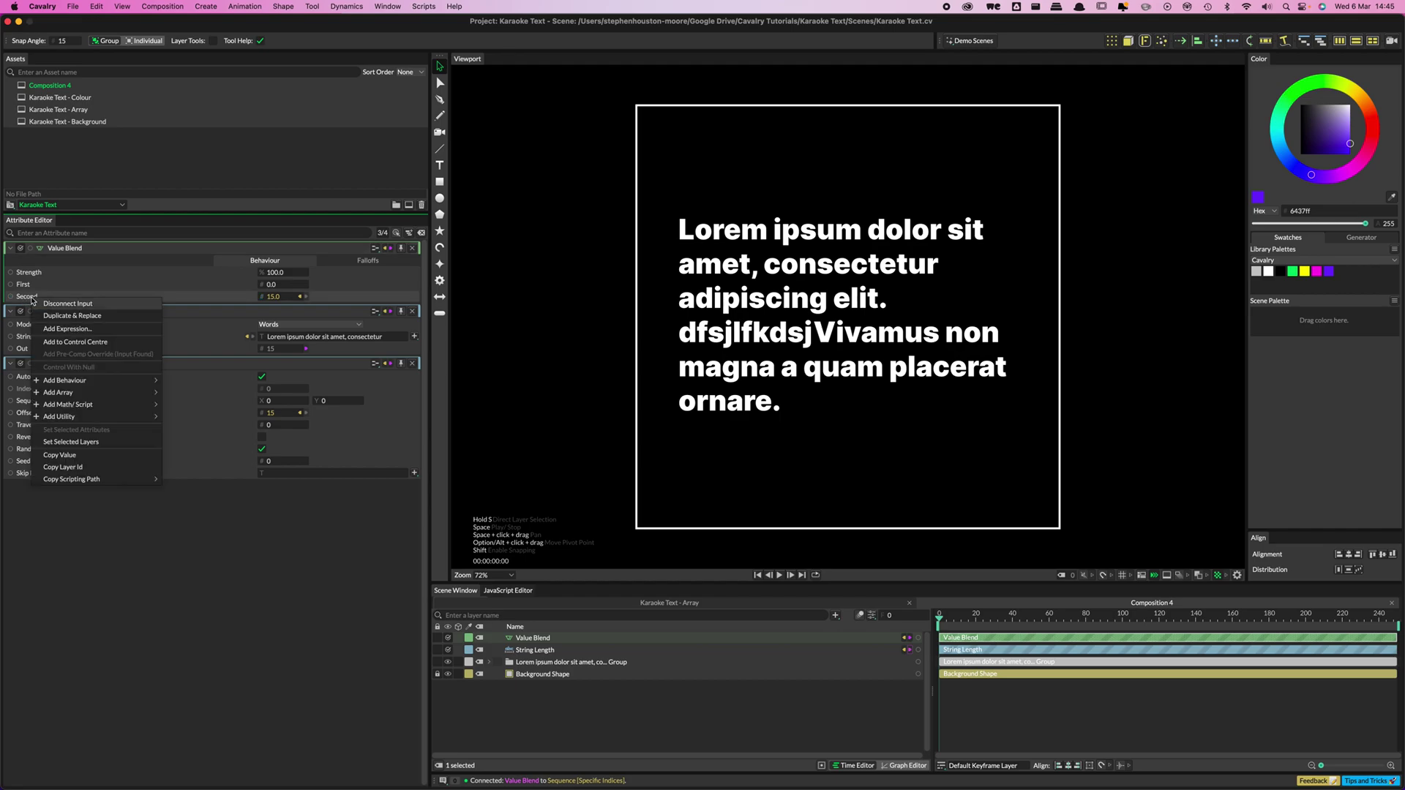
{"action": "left_click", "coordinate": [63, 329]}
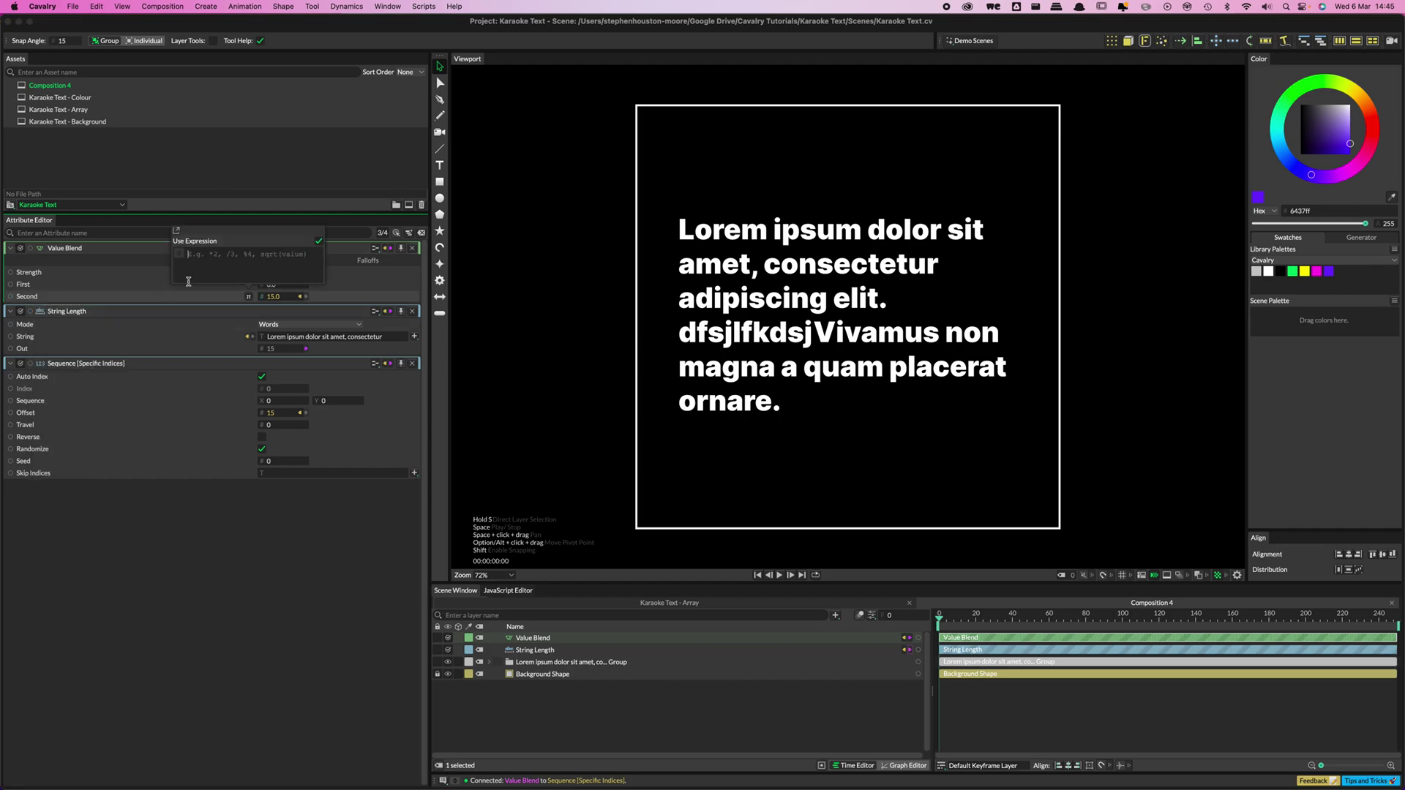
{"action": "type", "text": "-1"}
{"action": "left_click", "coordinate": [582, 732]}
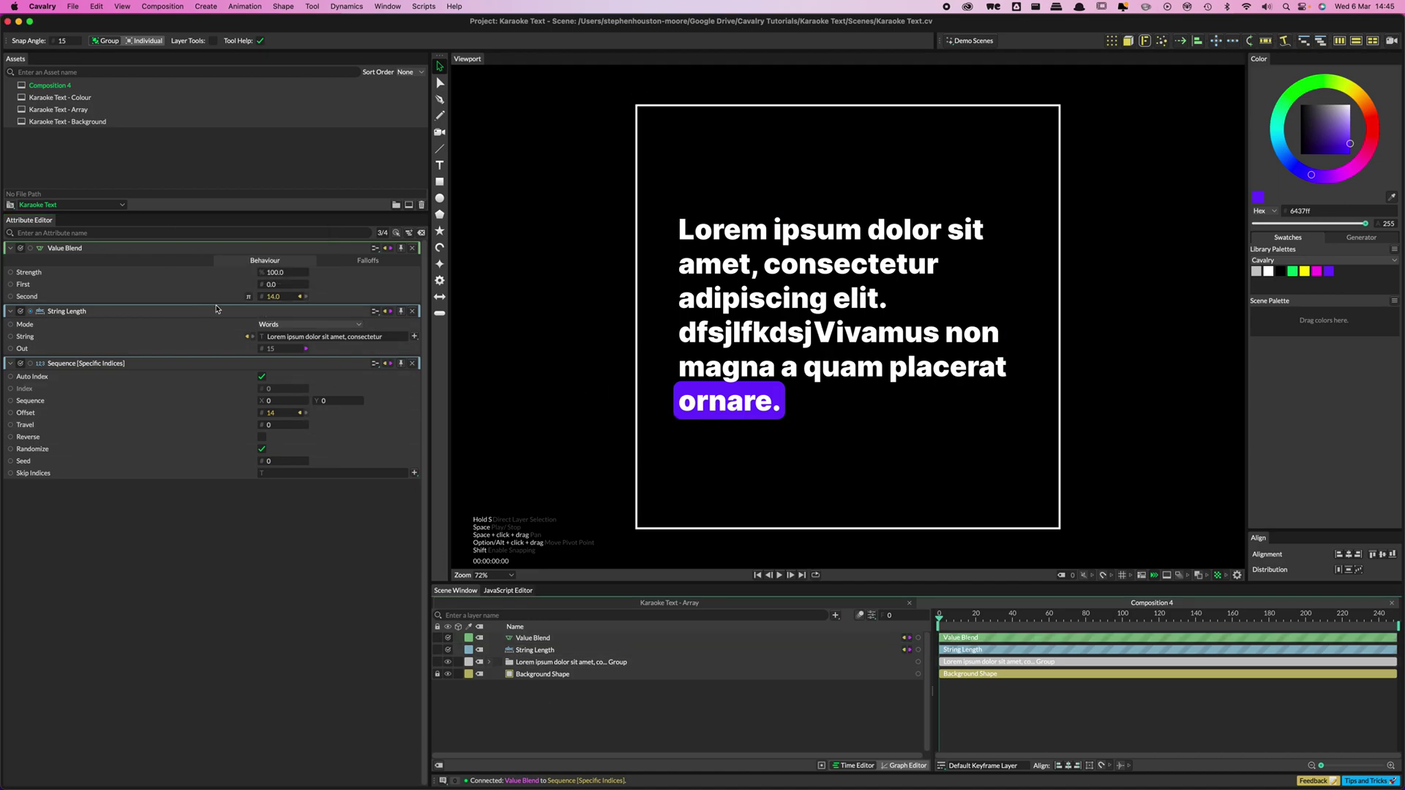
{"action": "double_click", "coordinate": [276, 273]}
{"action": "type", "text": "0"}
{"action": "key", "text": "Return"}
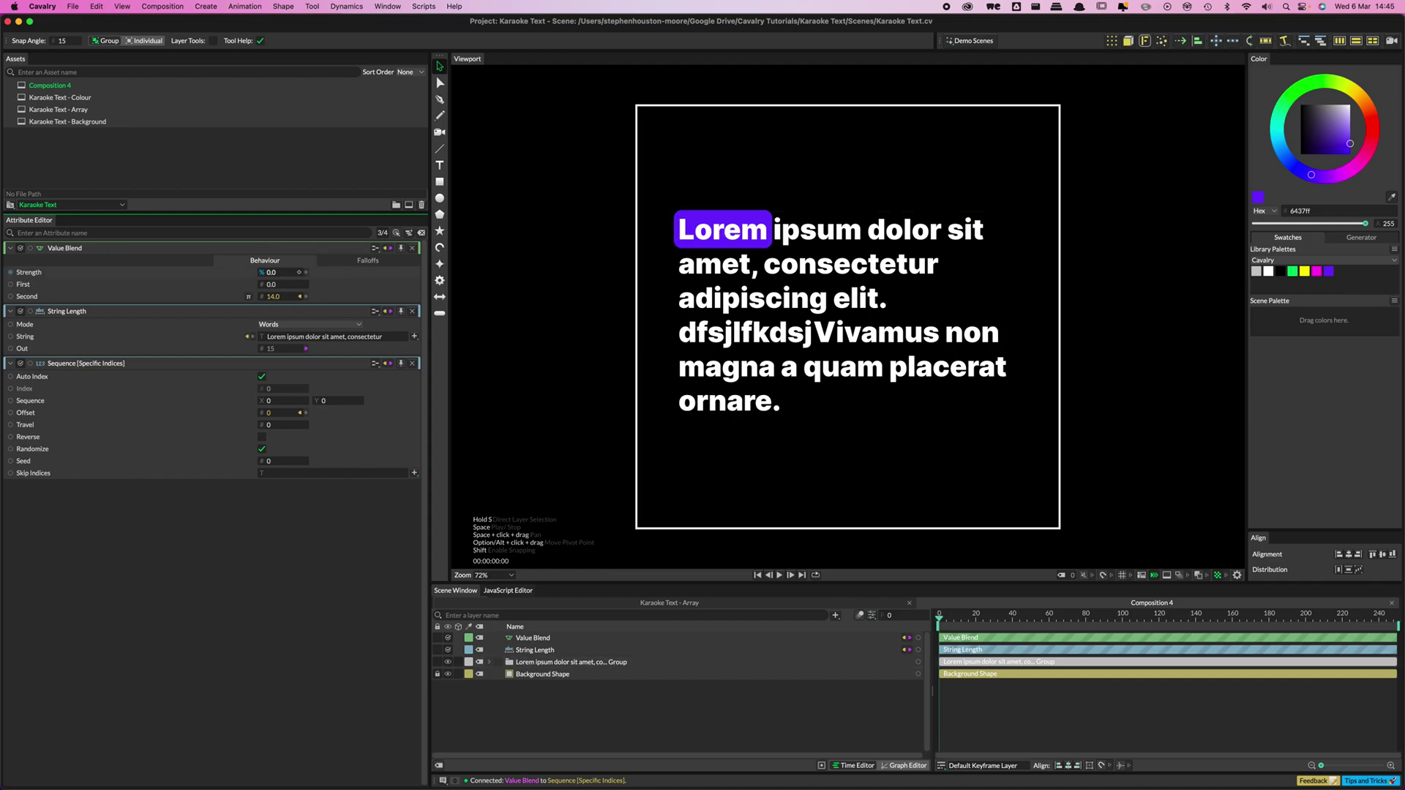
{"action": "key", "text": "super+z"}
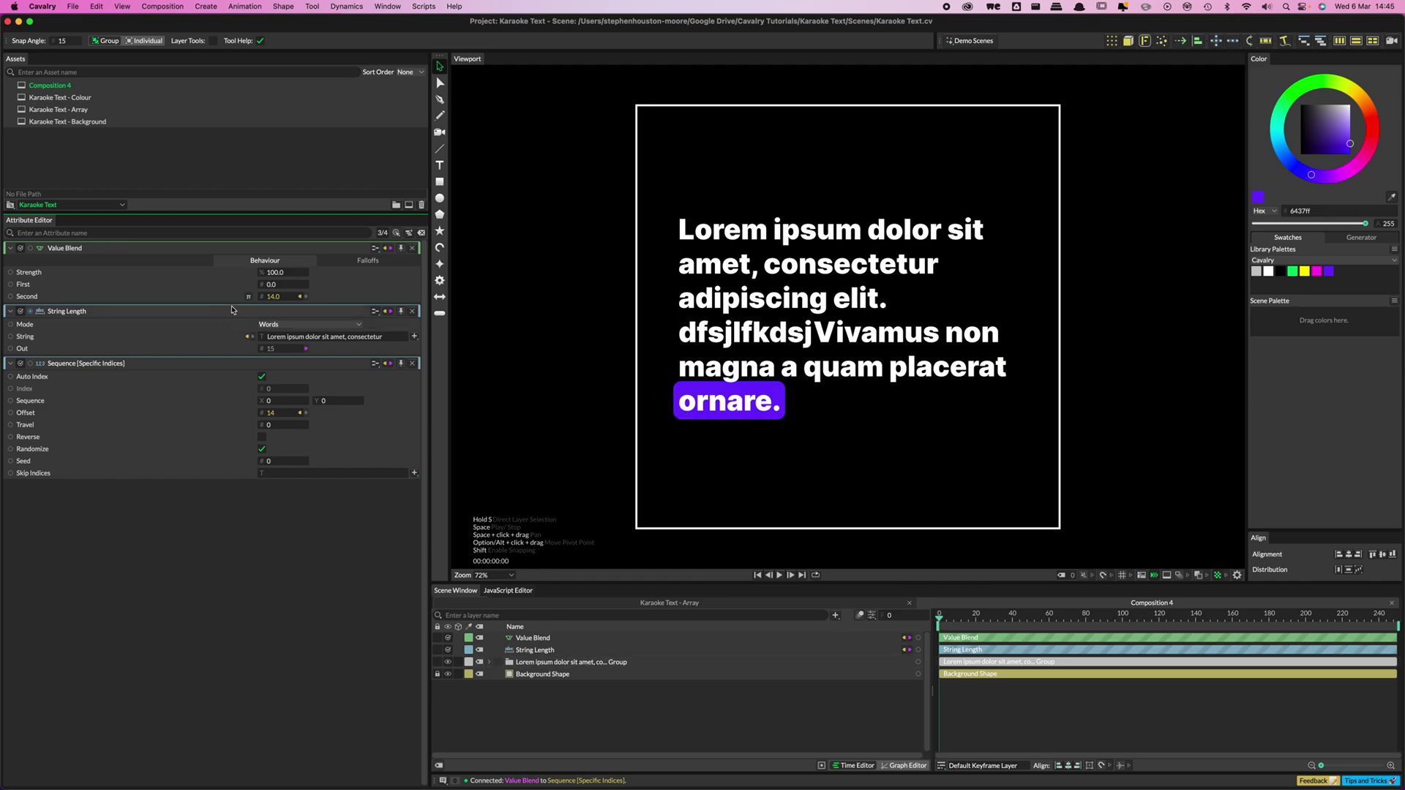
{"action": "key", "text": "super+shift+z"}
- Keyframe Strength at 0 on frame 0 and at 100 on frame 43
{"action": "left_click", "coordinate": [299, 273]}
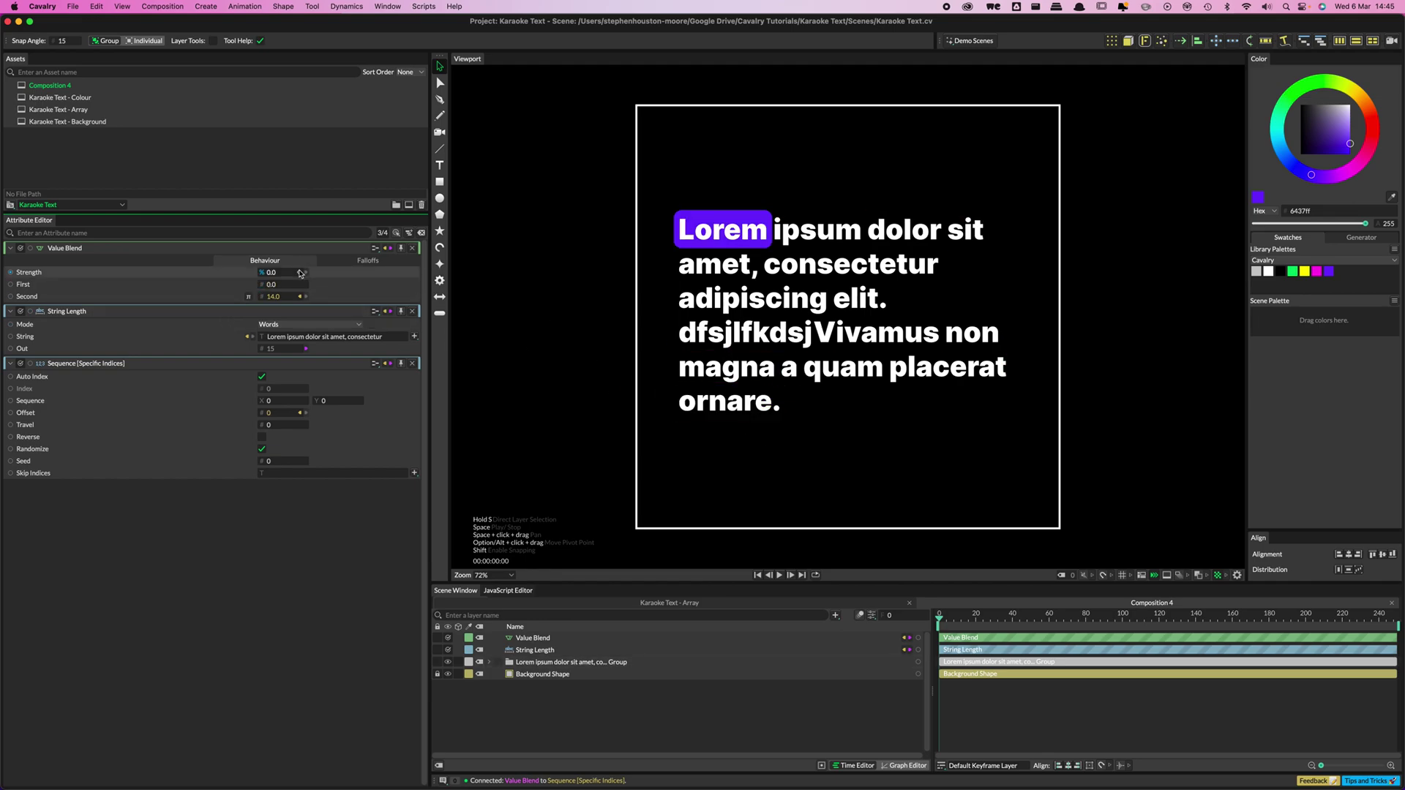
{"action": "left_click", "coordinate": [1017, 617]}
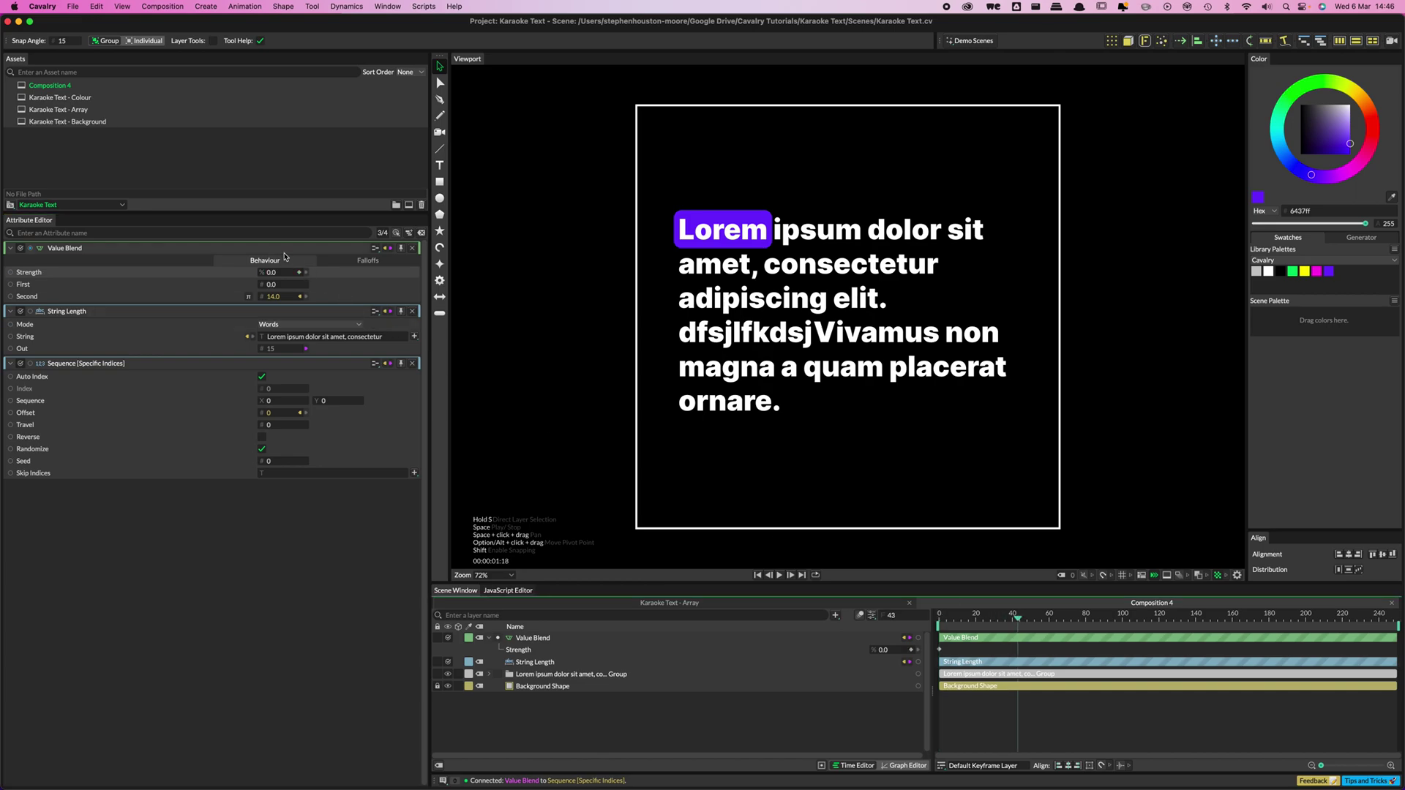
{"action": "left_click", "coordinate": [275, 272]}
{"action": "type", "text": "100"}
{"action": "key", "text": "Return"}
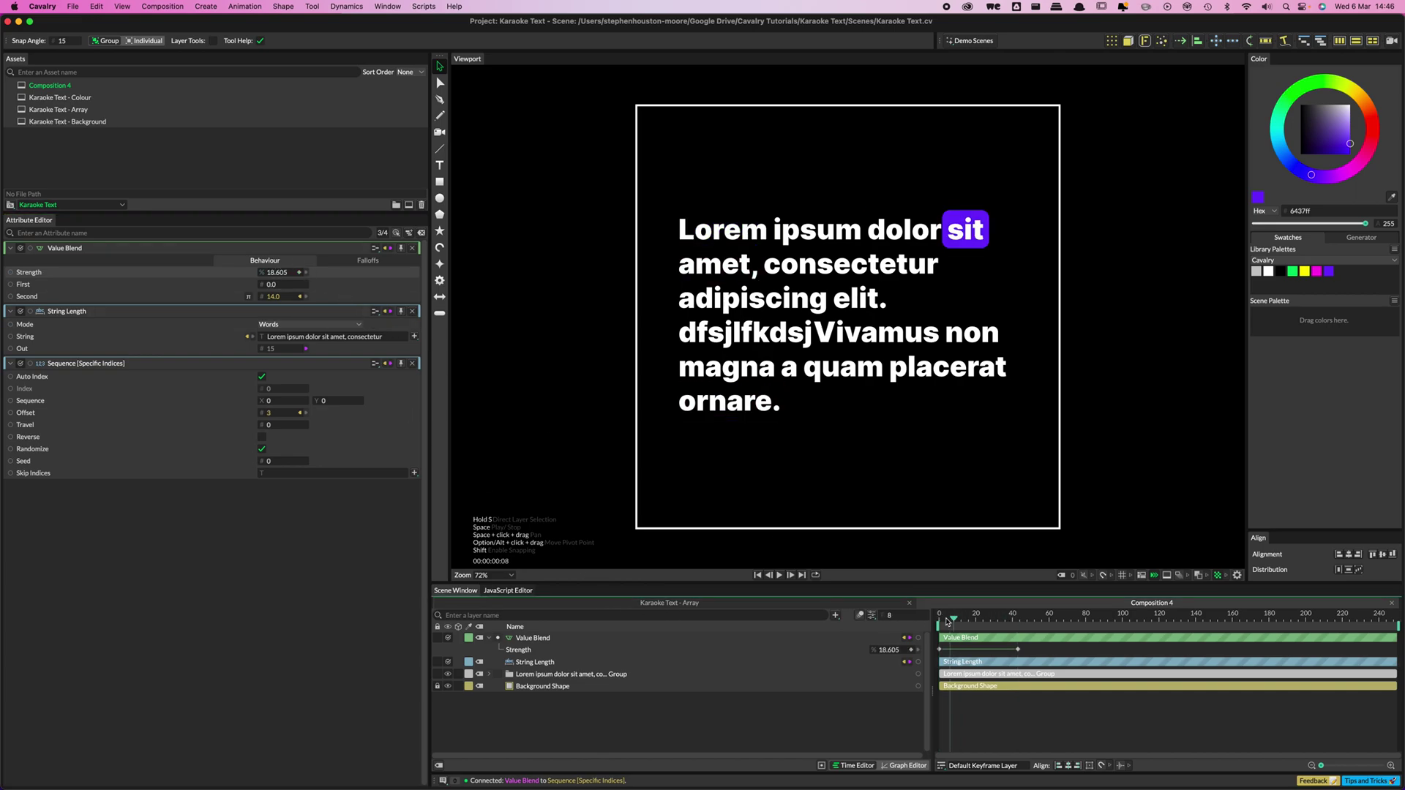
- Play and scrub the animation to check the box stepping word by word to 'ornare.'
{"action": "key", "text": "space"}
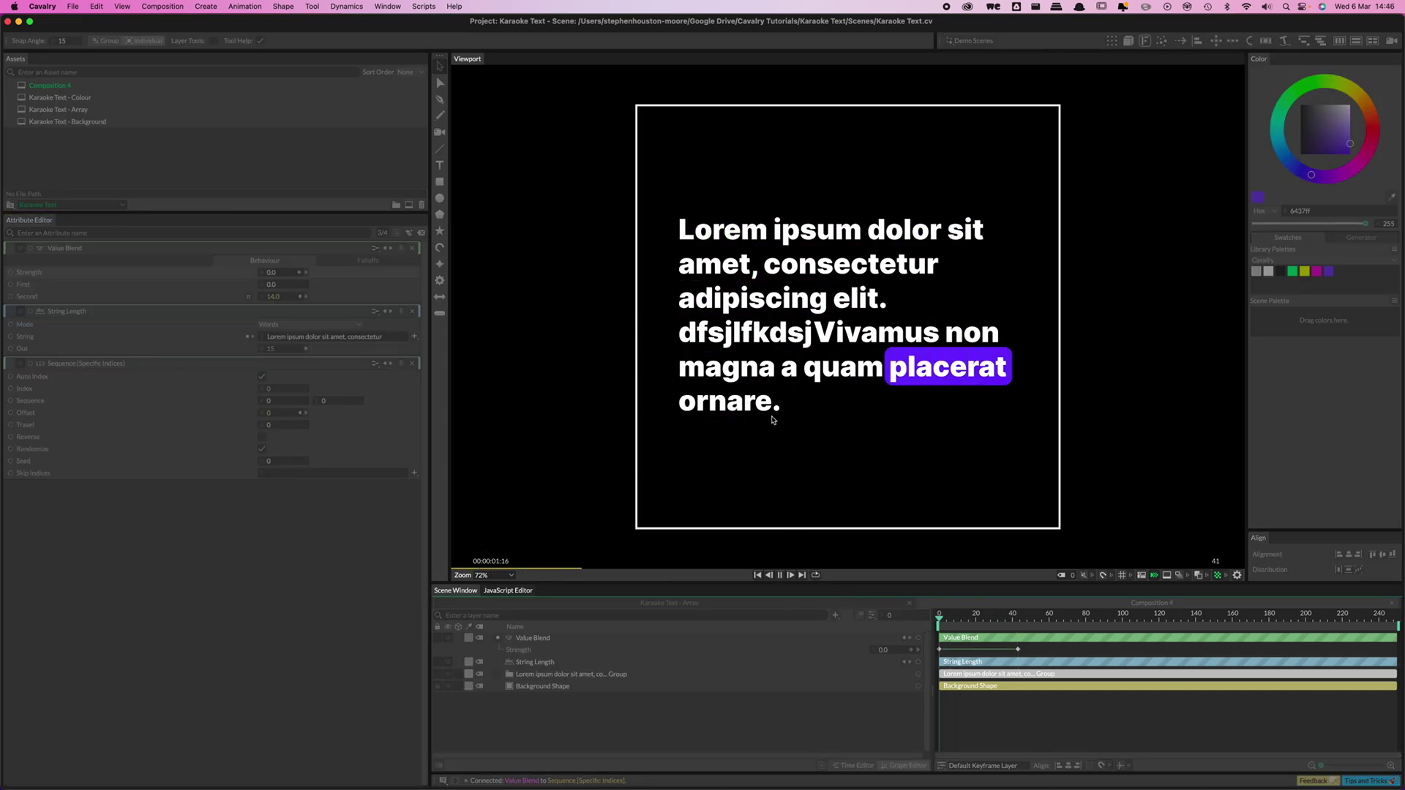
{"action": "key", "text": "space"}
{"action": "left_click", "coordinate": [973, 621]}
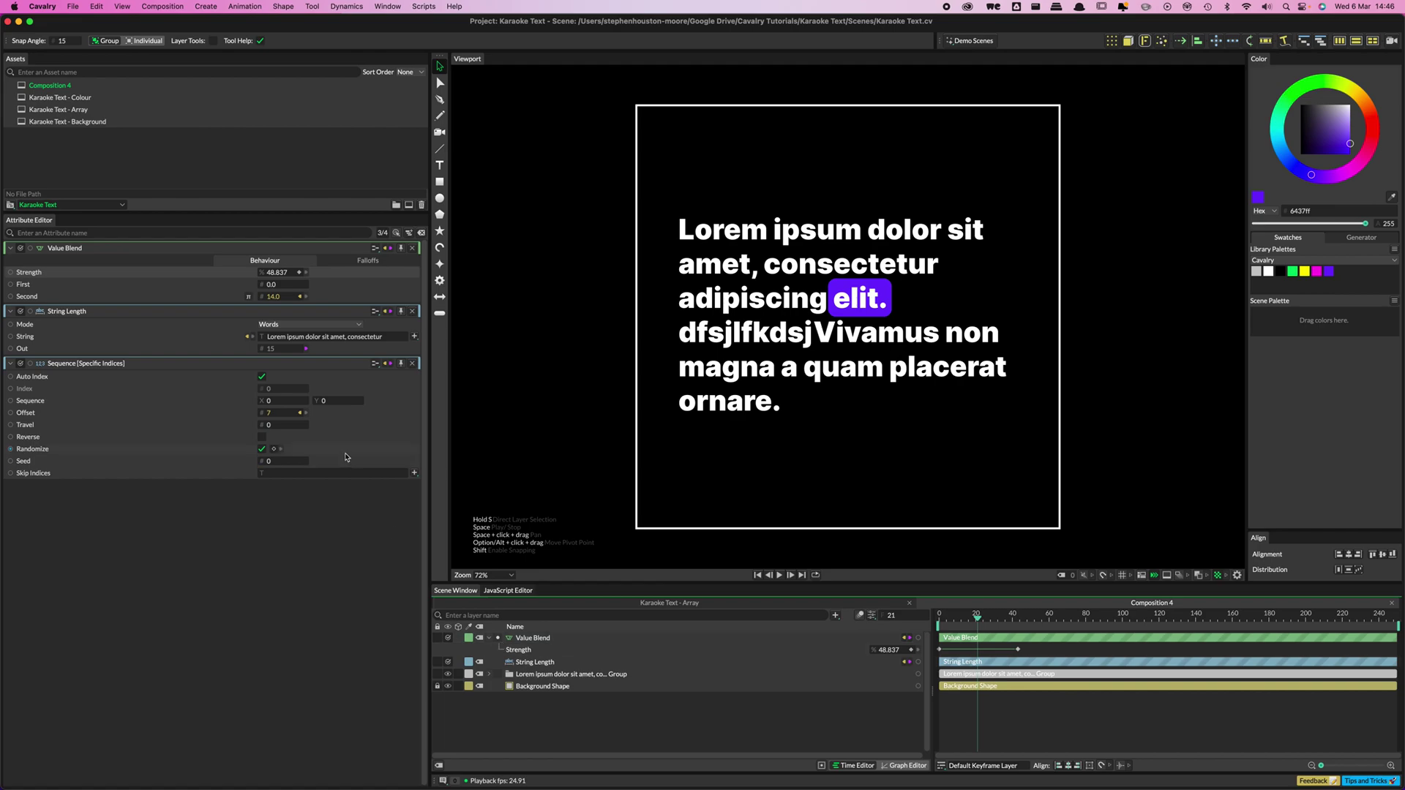
{"action": "mouse_move", "coordinate": [1002, 620]}
{"action": "left_mouse_down"}
{"action": "mouse_move", "coordinate": [1017, 620]}
{"action": "mouse_move", "coordinate": [975, 620]}
{"action": "mouse_move", "coordinate": [1019, 621]}
{"action": "left_mouse_up"}
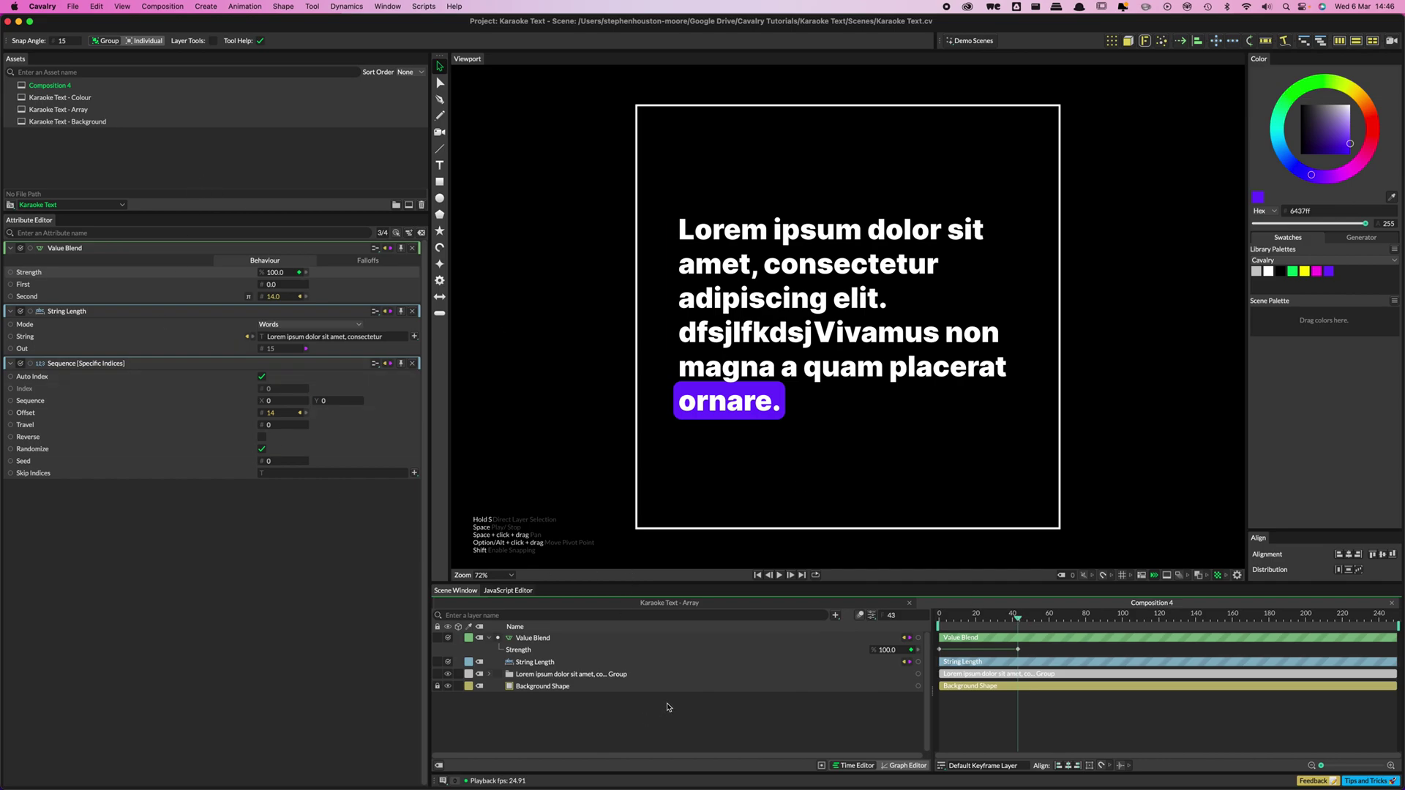
{"action": "left_click", "coordinate": [413, 249]}
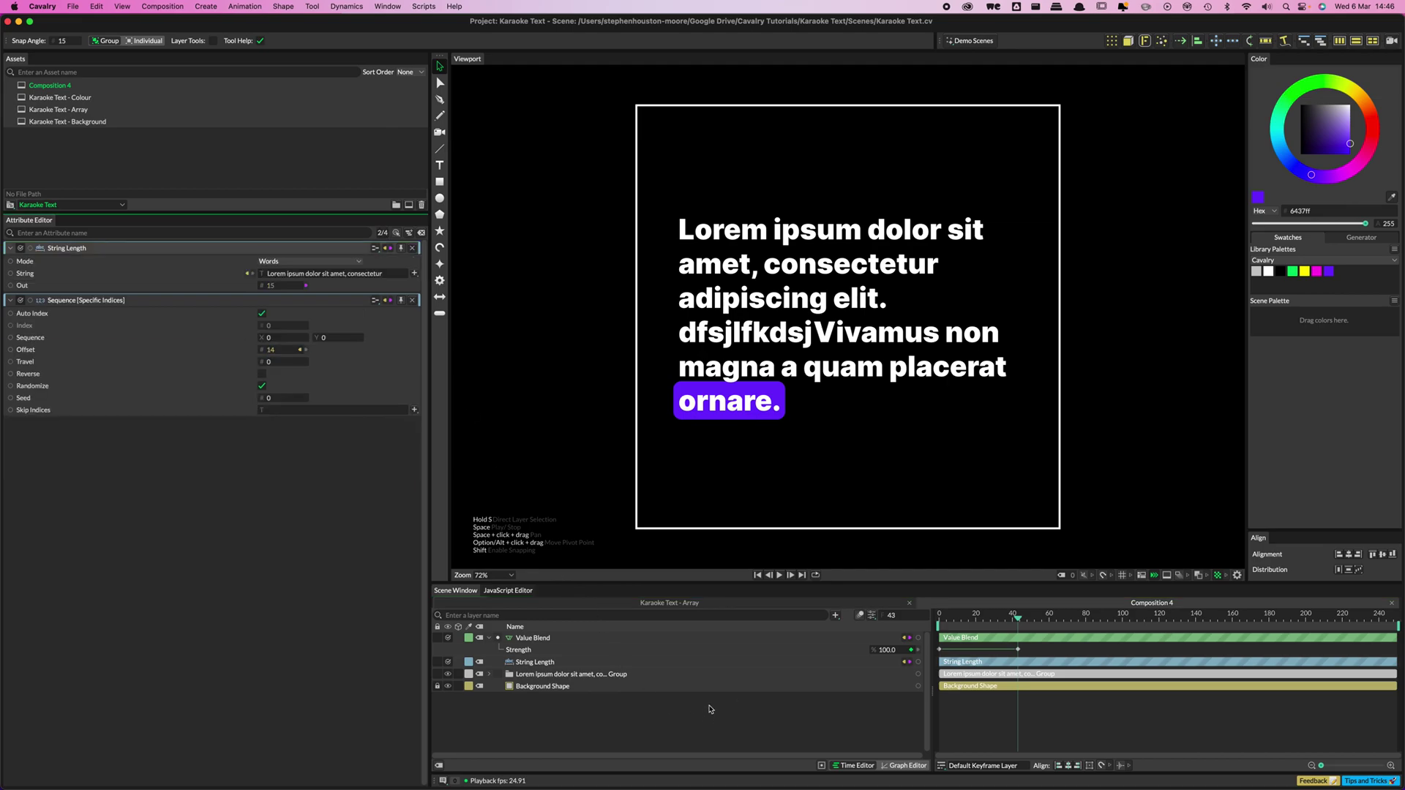
- Open the Karaoke Text - Colour scene and inspect the paragraph's Apply Text Fill settings while scrubbing
{"action": "left_click", "coordinate": [489, 674]}
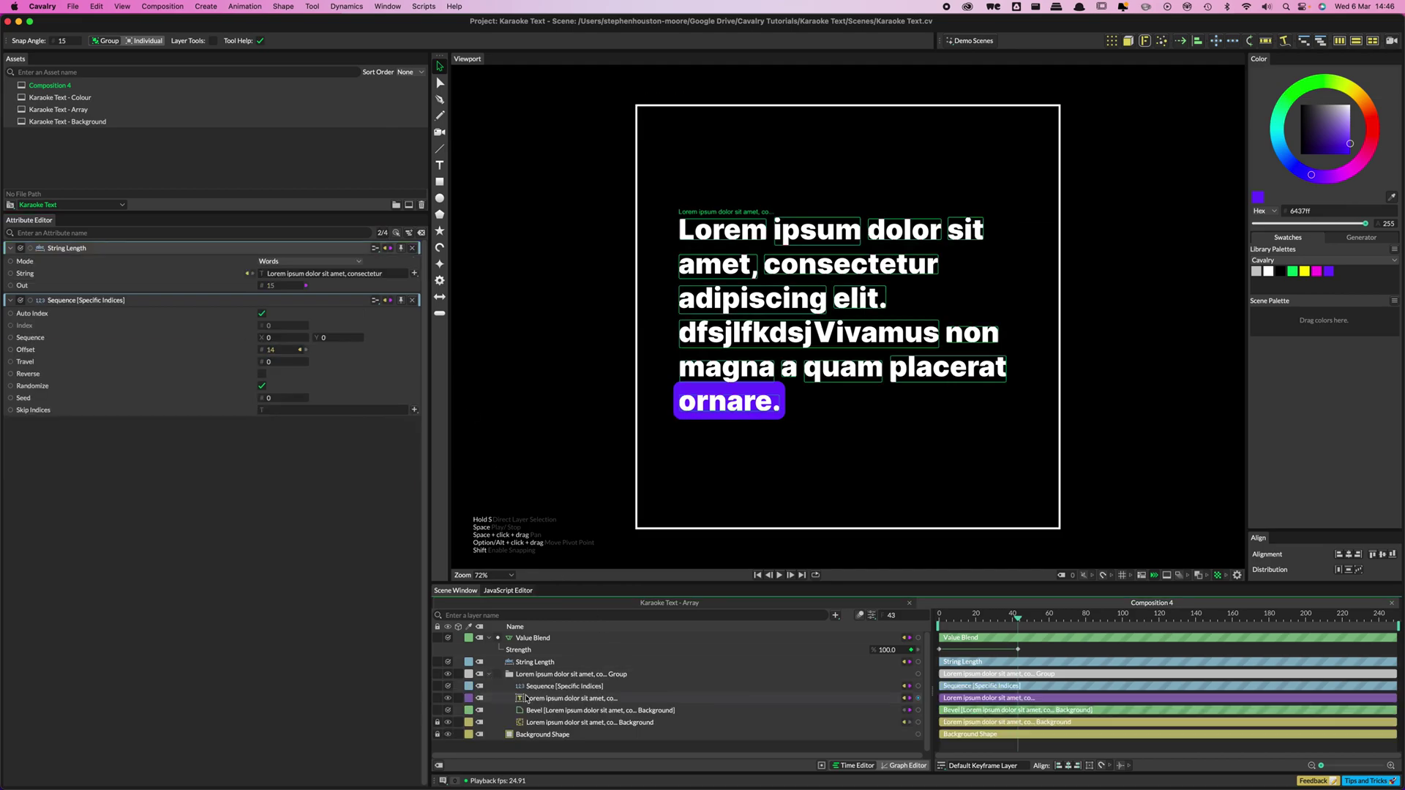
{"action": "double_click", "coordinate": [58, 98]}
{"action": "mouse_move", "coordinate": [953, 623]}
{"action": "left_mouse_down"}
{"action": "mouse_move", "coordinate": [1003, 625]}
{"action": "mouse_move", "coordinate": [955, 627]}
{"action": "left_mouse_up"}
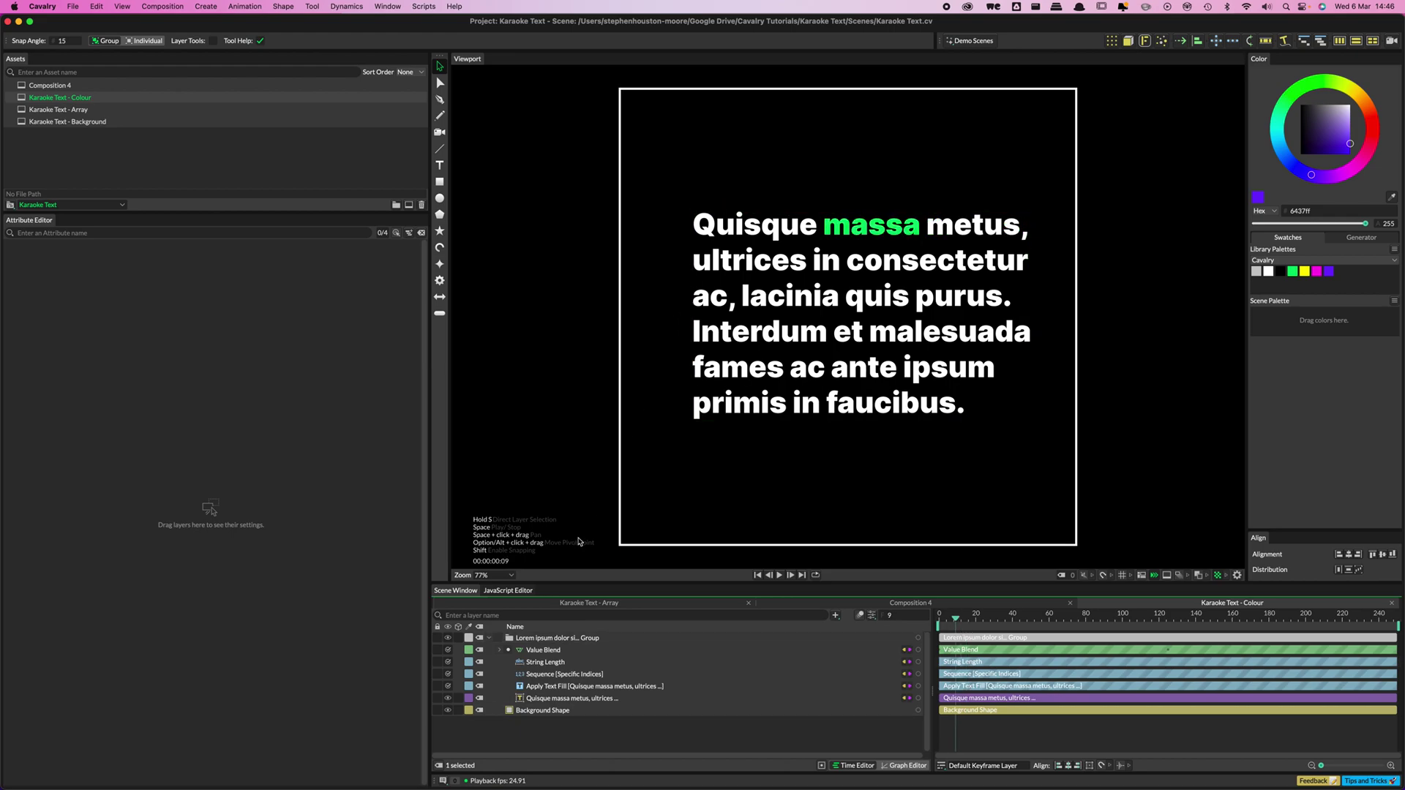
{"action": "left_click", "coordinate": [570, 698]}
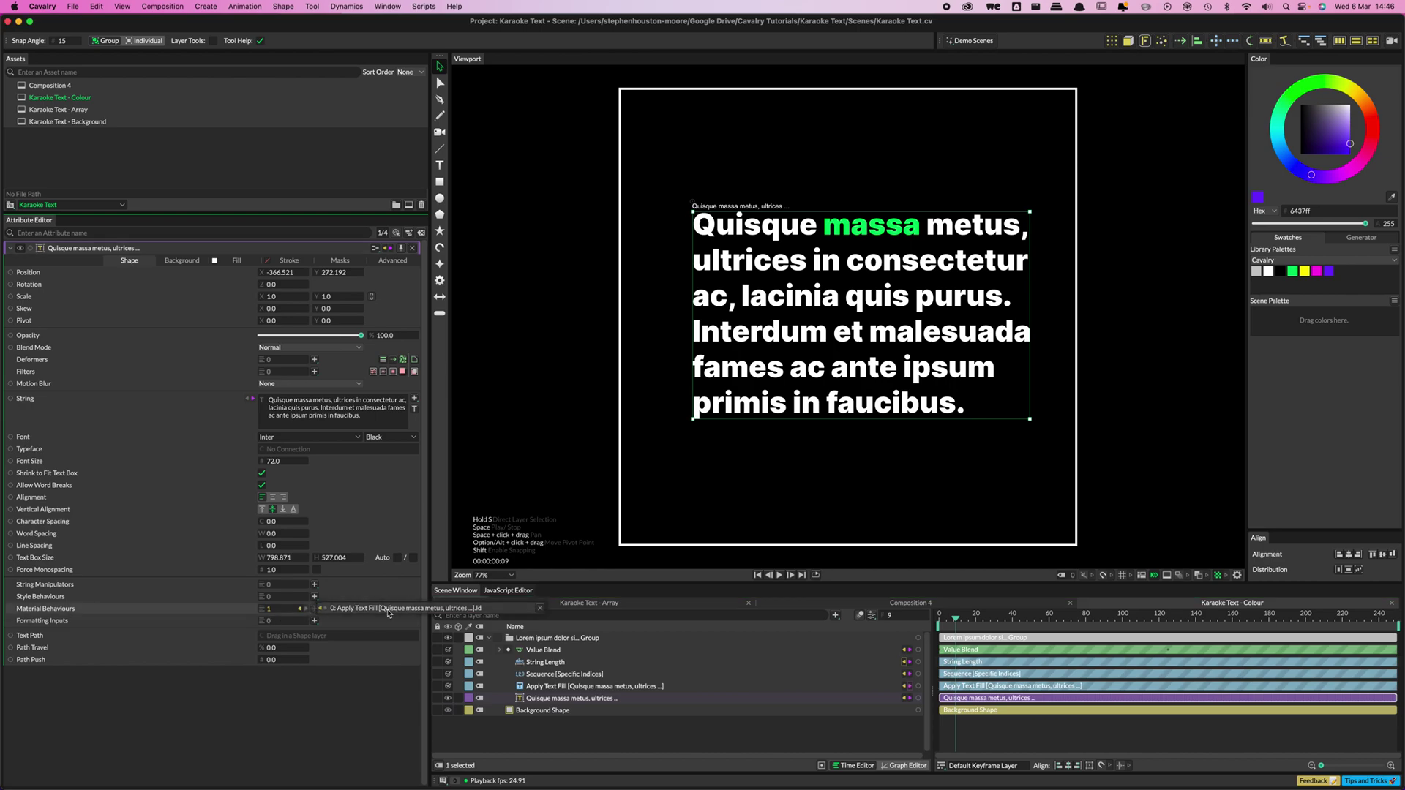
{"action": "left_click", "coordinate": [301, 610]}
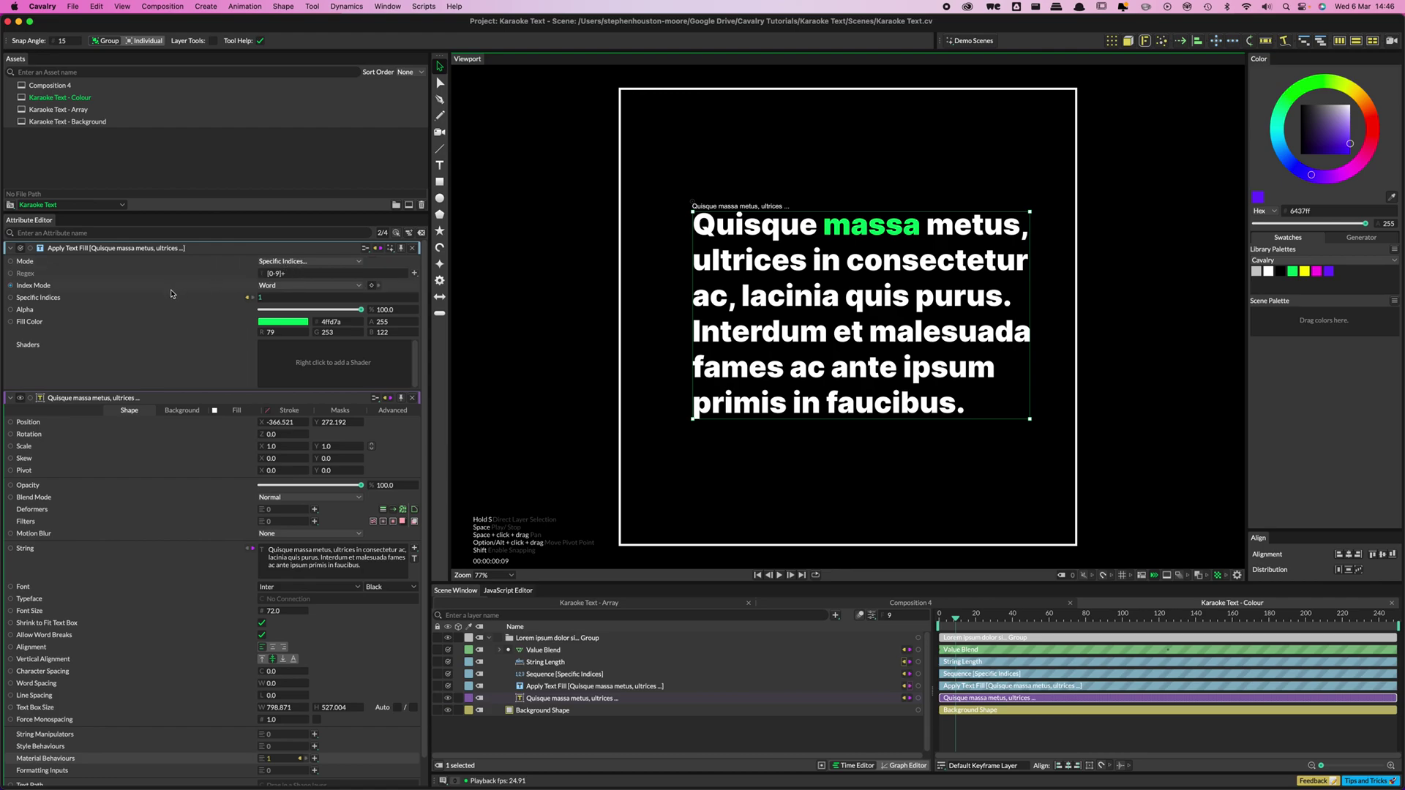
{"action": "left_click_drag", "start_coordinate": [976, 620], "coordinate": [944, 620]}
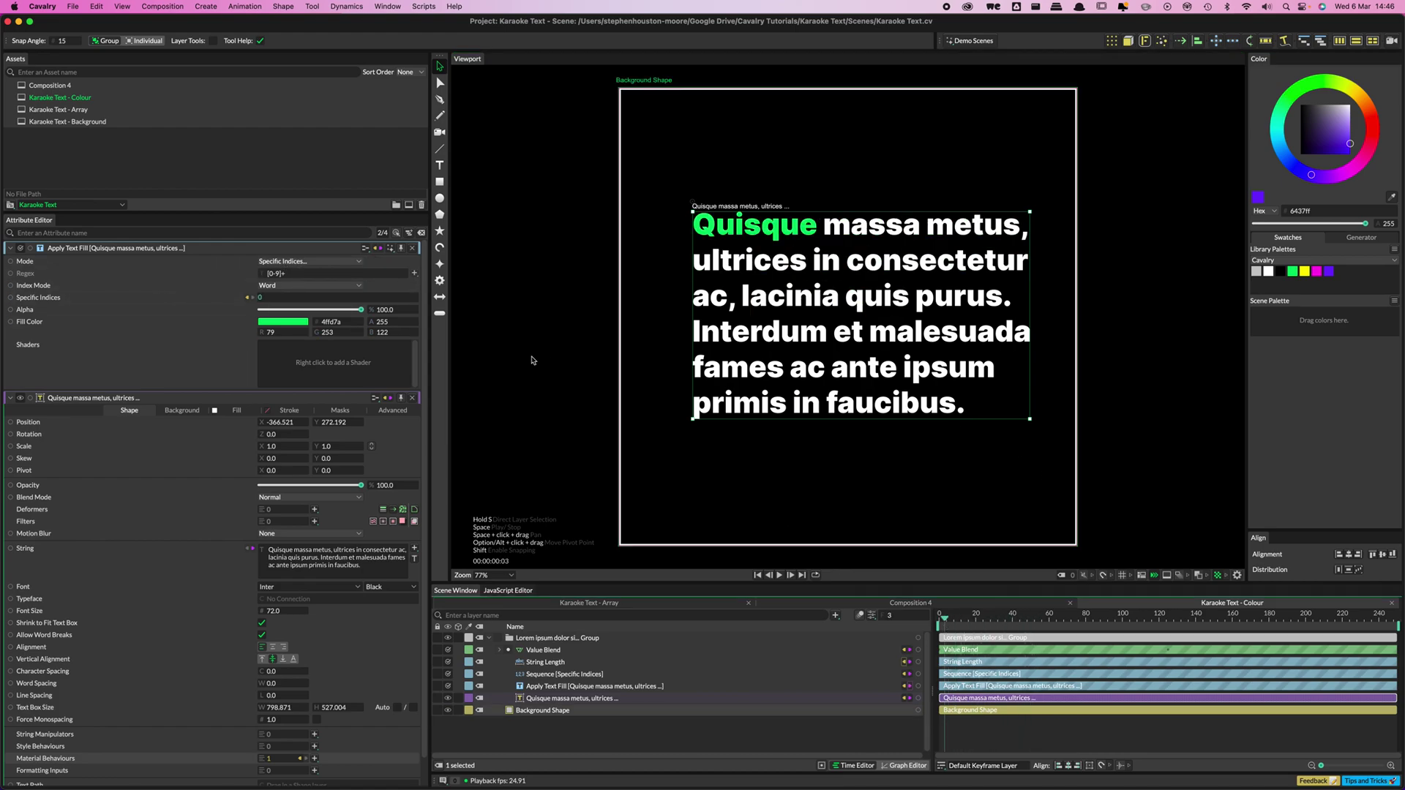
{"action": "double_click", "coordinate": [48, 112]}
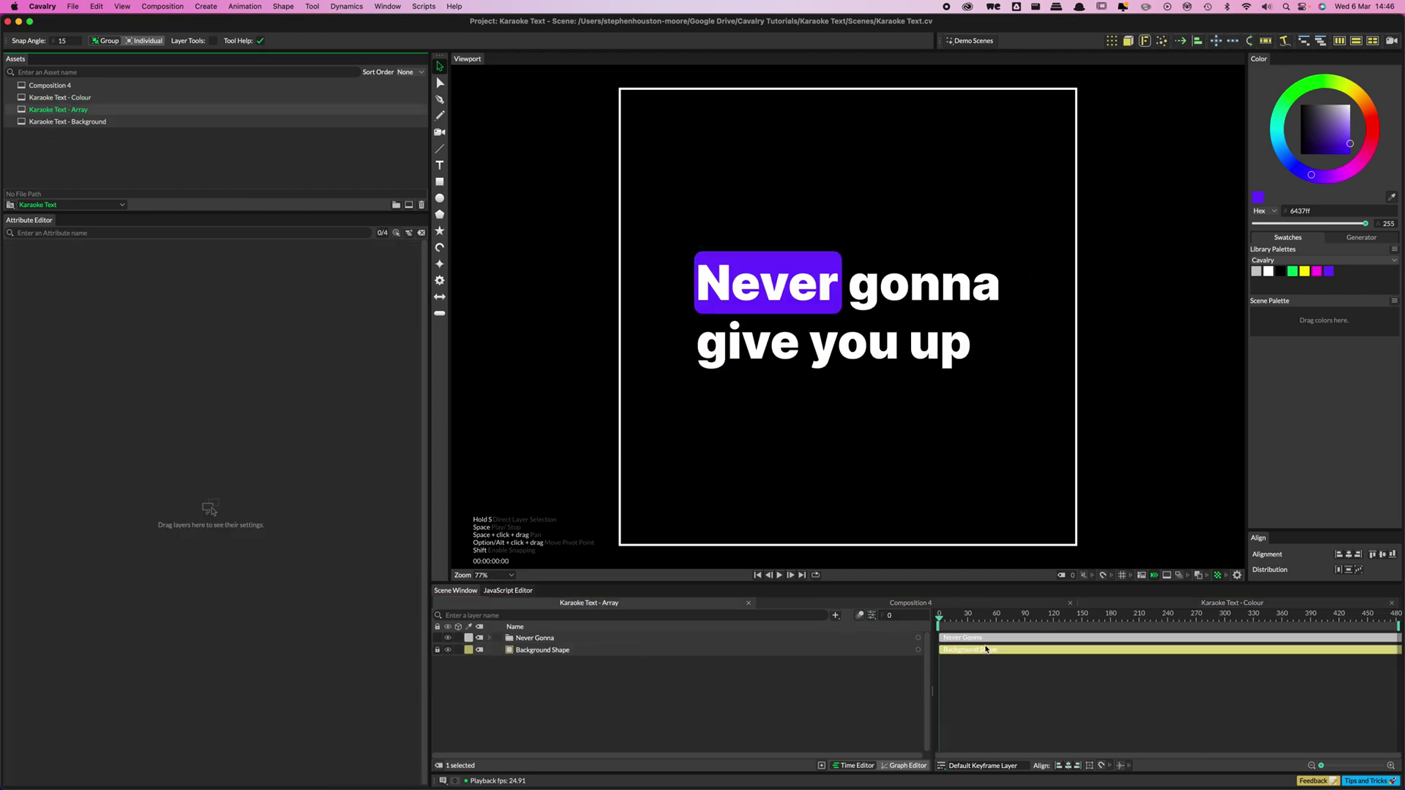
- Inspect the Never Gonna group's eight-line String Array and lyric text, scrubbing to the 'up' frame
{"action": "mouse_move", "coordinate": [977, 620]}
{"action": "left_mouse_down"}
{"action": "mouse_move", "coordinate": [1017, 620]}
{"action": "mouse_move", "coordinate": [992, 619]}
{"action": "left_mouse_up"}
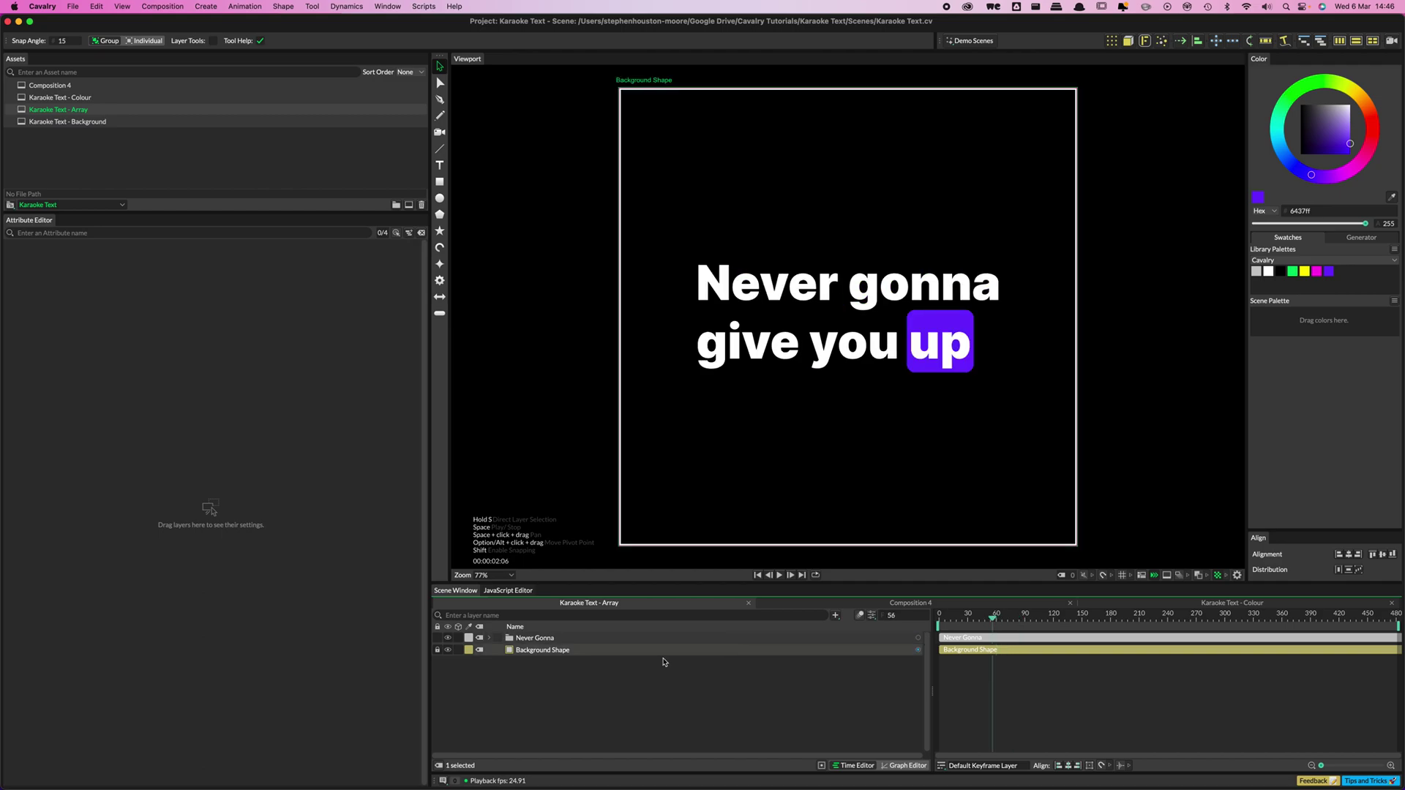
{"action": "left_click", "coordinate": [488, 638]}
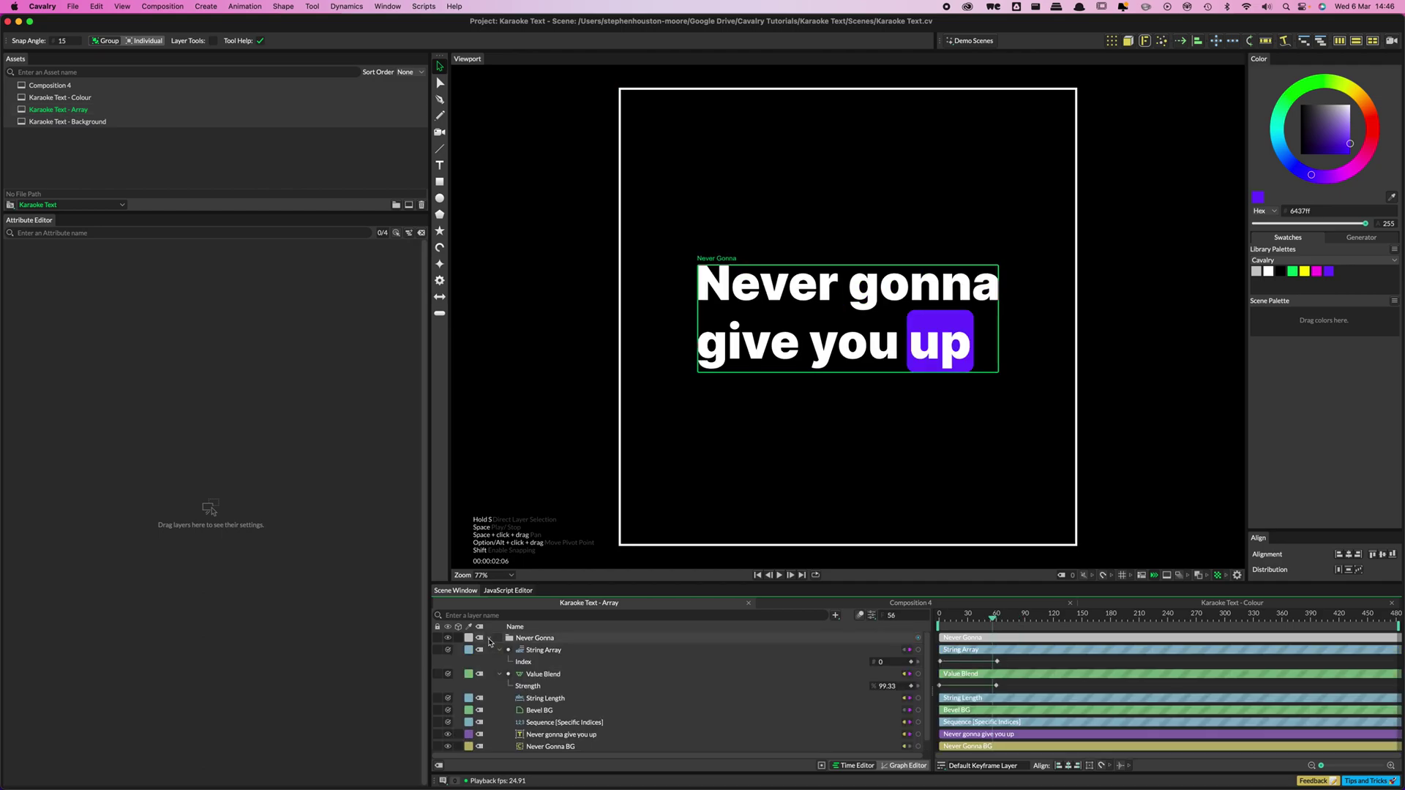
{"action": "left_click", "coordinate": [549, 651]}
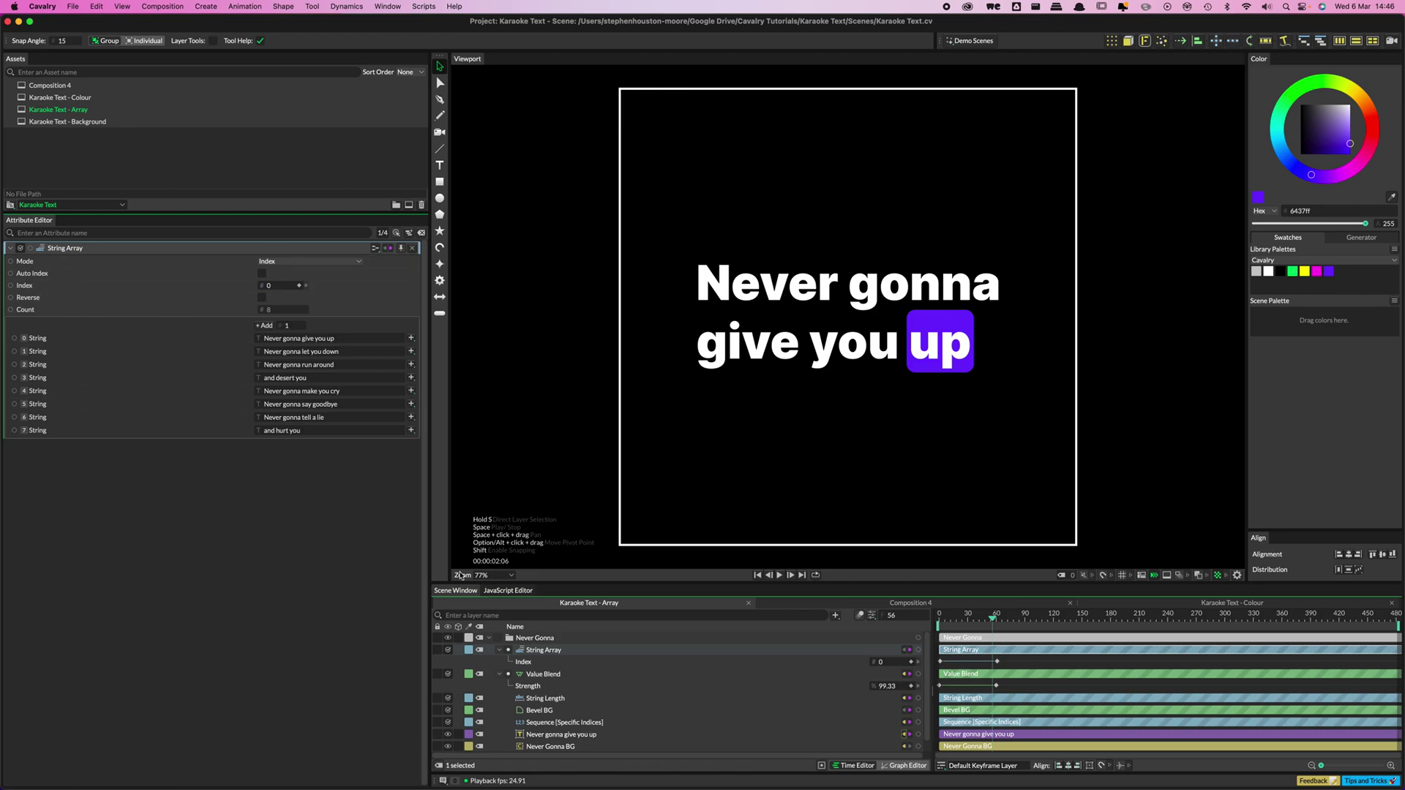
{"action": "left_click", "coordinate": [557, 735]}
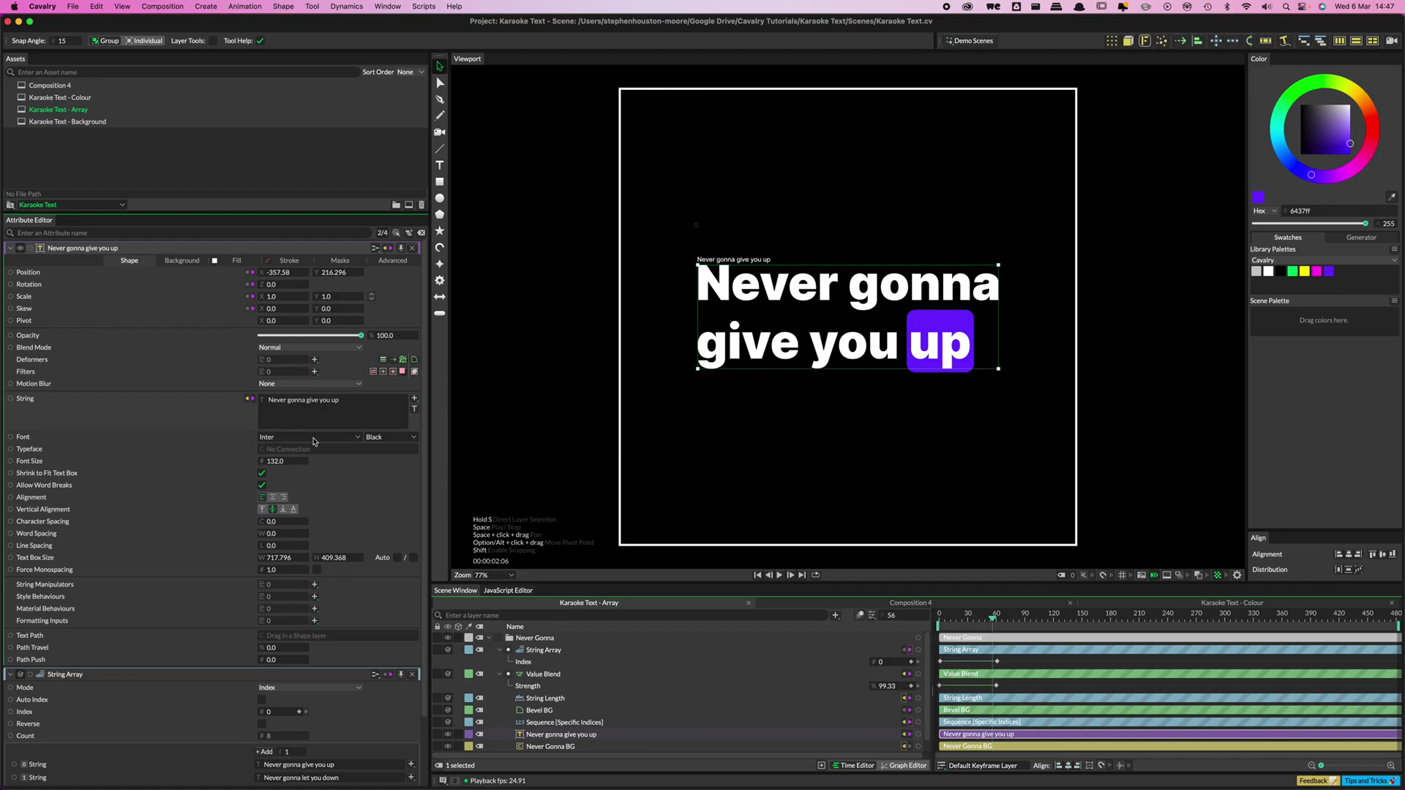
{"action": "left_click_drag", "start_coordinate": [1006, 626], "coordinate": [939, 623]}
{"action": "left_click", "coordinate": [1000, 621]}
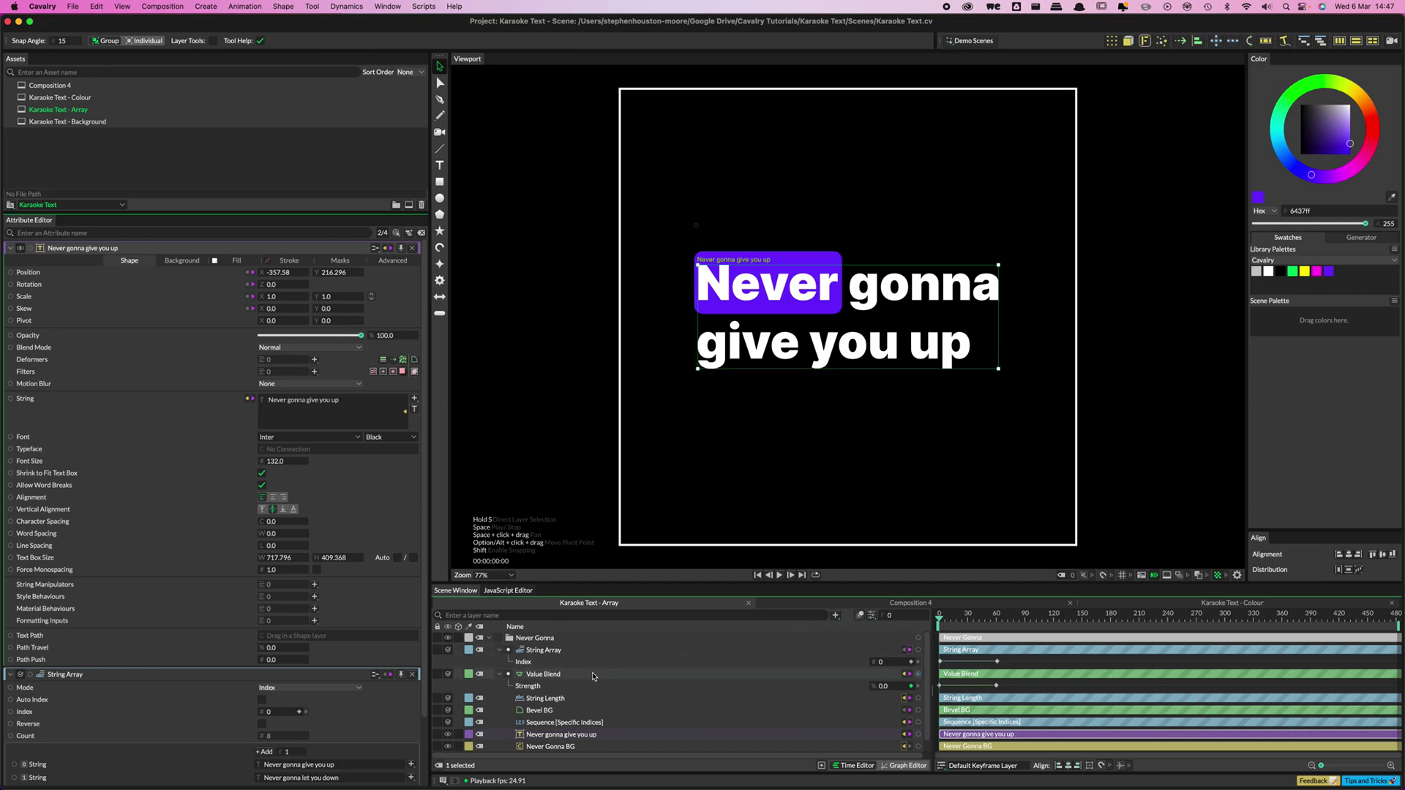
{"action": "left_click", "coordinate": [996, 622]}
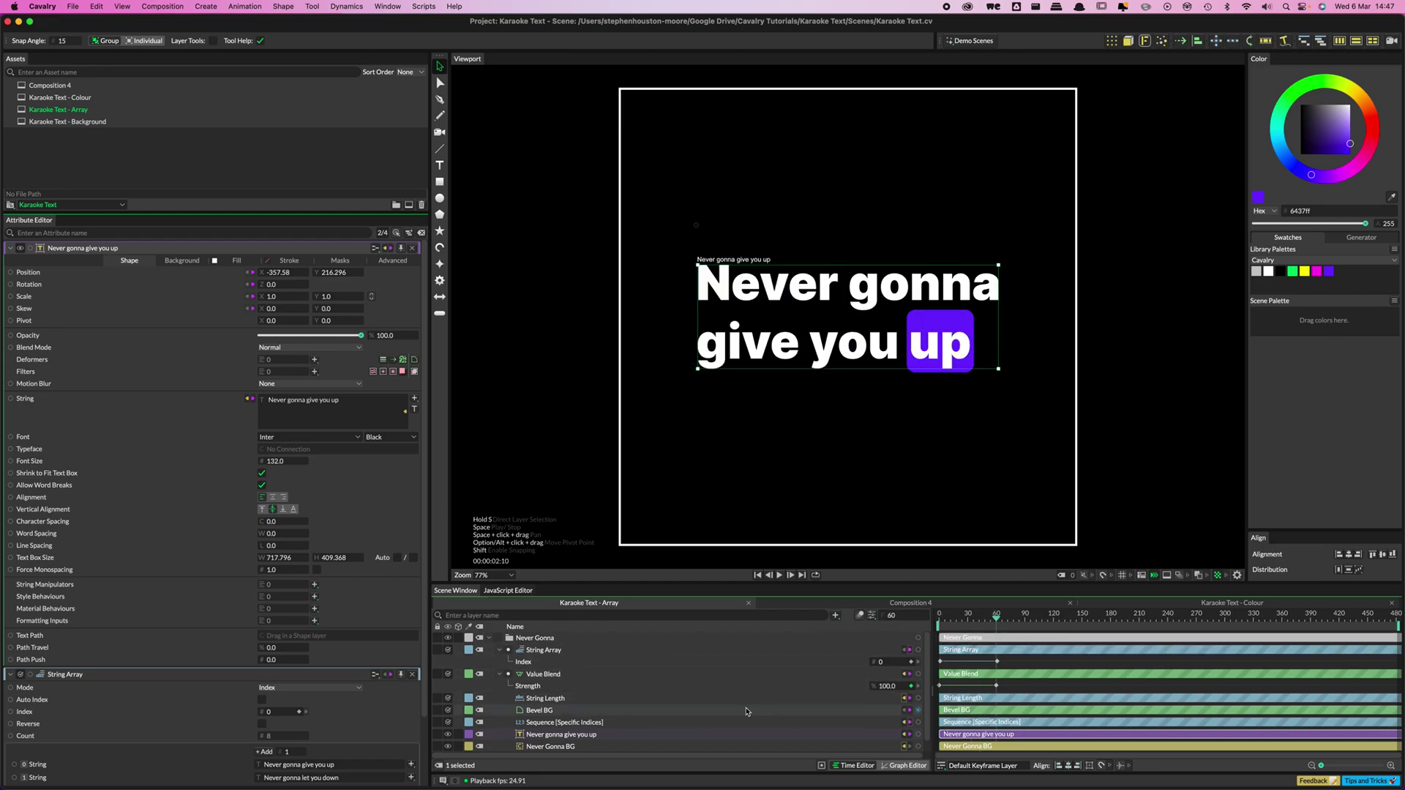
{"action": "left_click", "coordinate": [906, 766]}
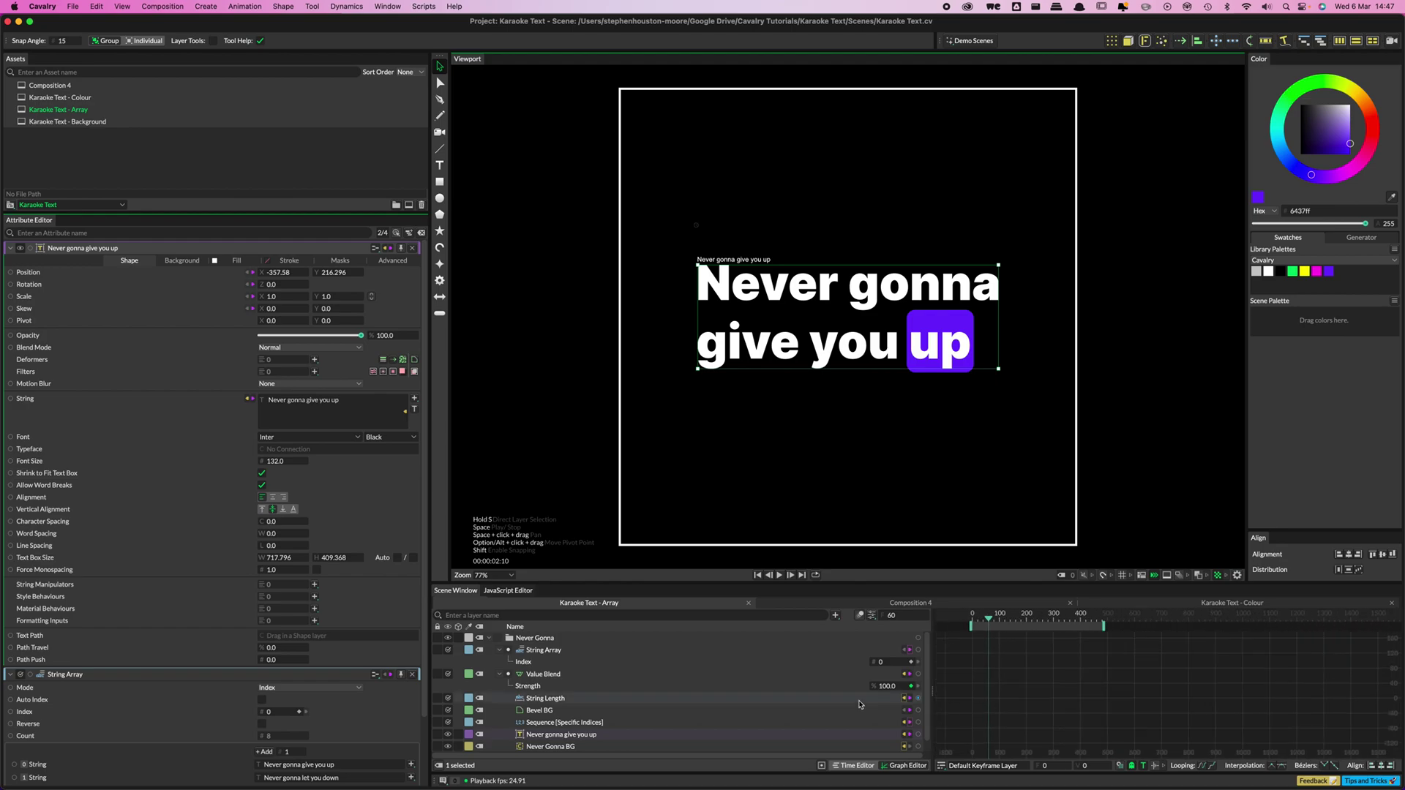
{"action": "left_click", "coordinate": [608, 687]}
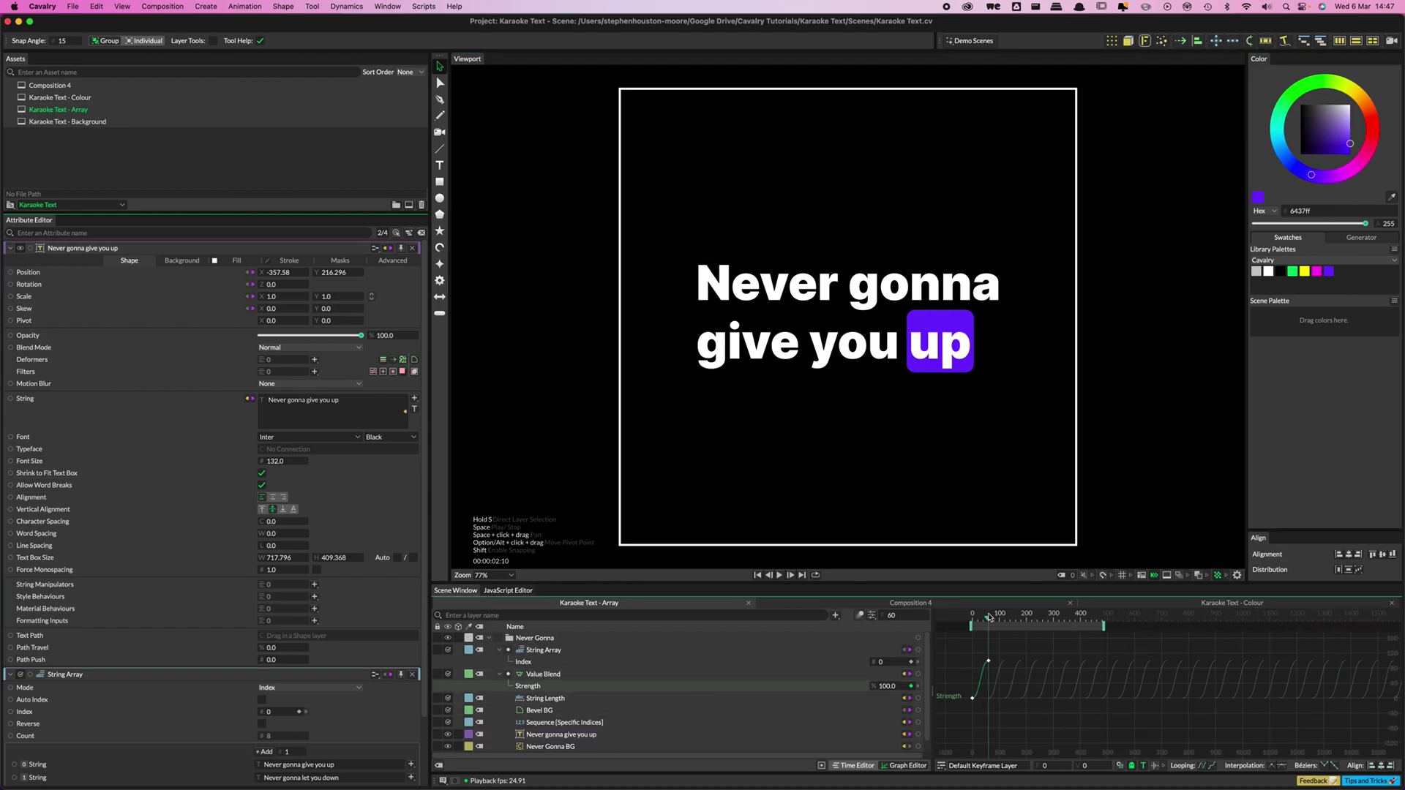
{"action": "mouse_move", "coordinate": [988, 619]}
{"action": "left_mouse_down"}
{"action": "mouse_move", "coordinate": [961, 619]}
{"action": "mouse_move", "coordinate": [989, 619]}
{"action": "left_mouse_up"}
{"action": "left_click", "coordinate": [853, 765]}
{"action": "left_click", "coordinate": [944, 621]}
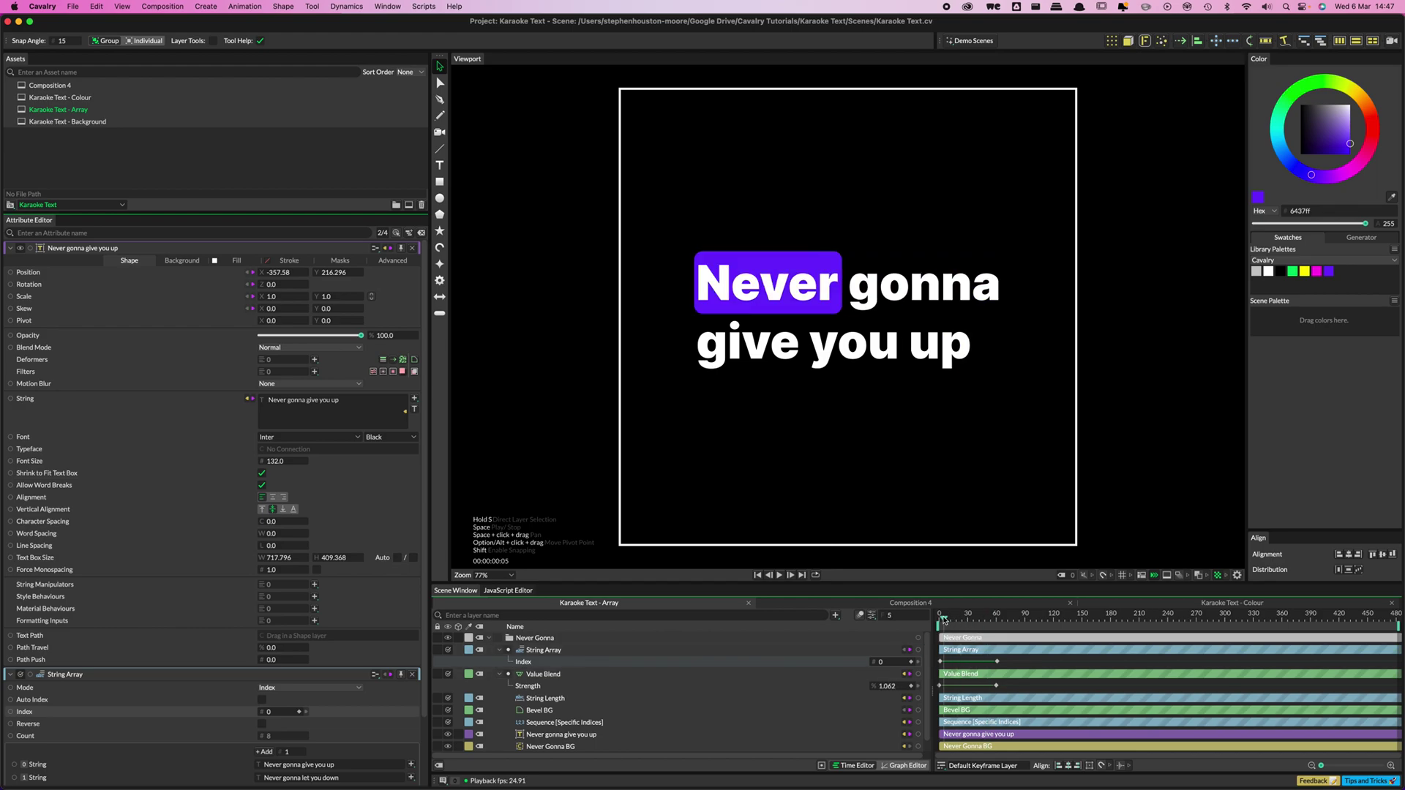
- Set both Index keyframes to Loop After with Offset so lyric lines keep advancing
{"action": "left_click_drag", "start_coordinate": [944, 621], "coordinate": [988, 622]}
{"action": "right_click", "coordinate": [956, 662]}
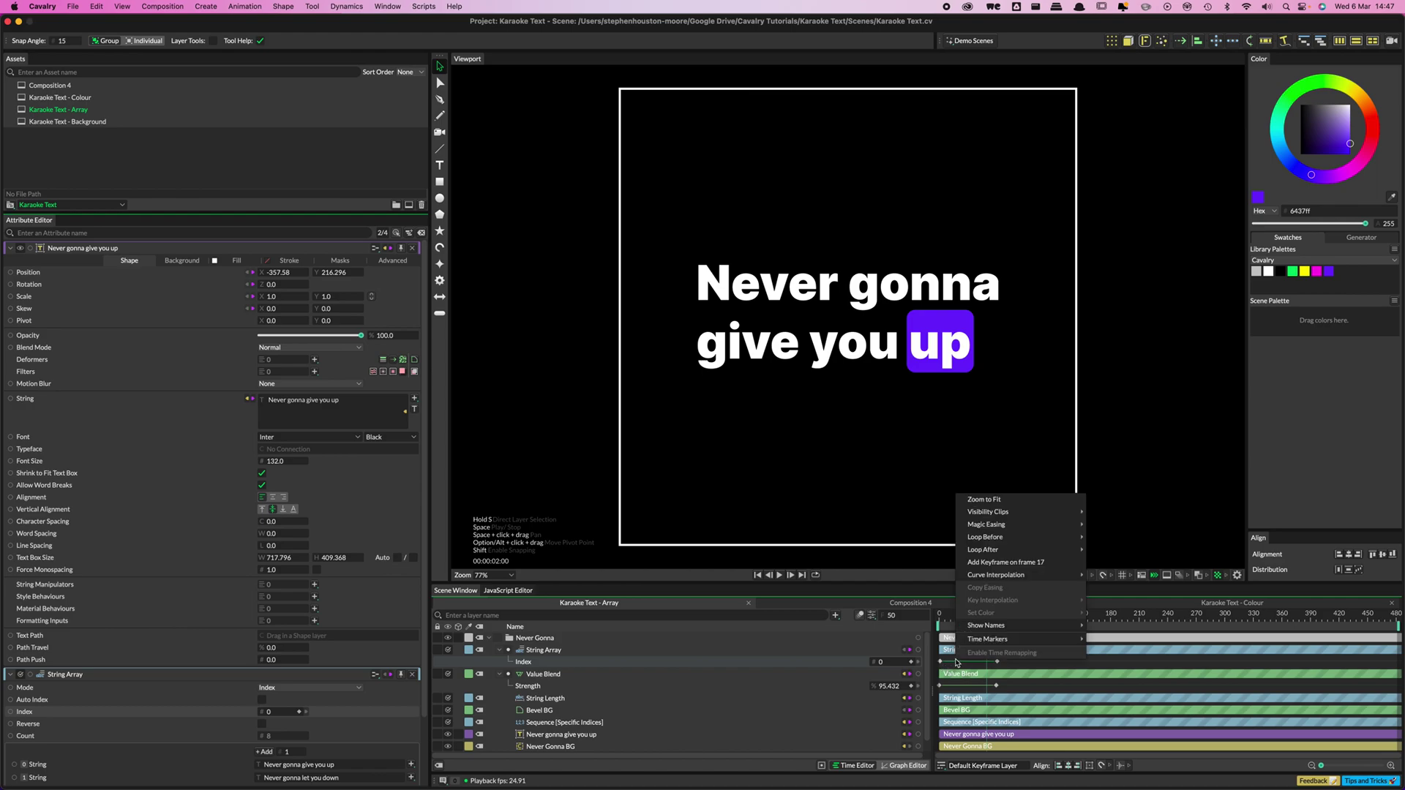
{"action": "left_click", "coordinate": [1019, 672]}
{"action": "left_click_drag", "start_coordinate": [1004, 656], "coordinate": [936, 667]}
{"action": "right_click", "coordinate": [953, 662]}
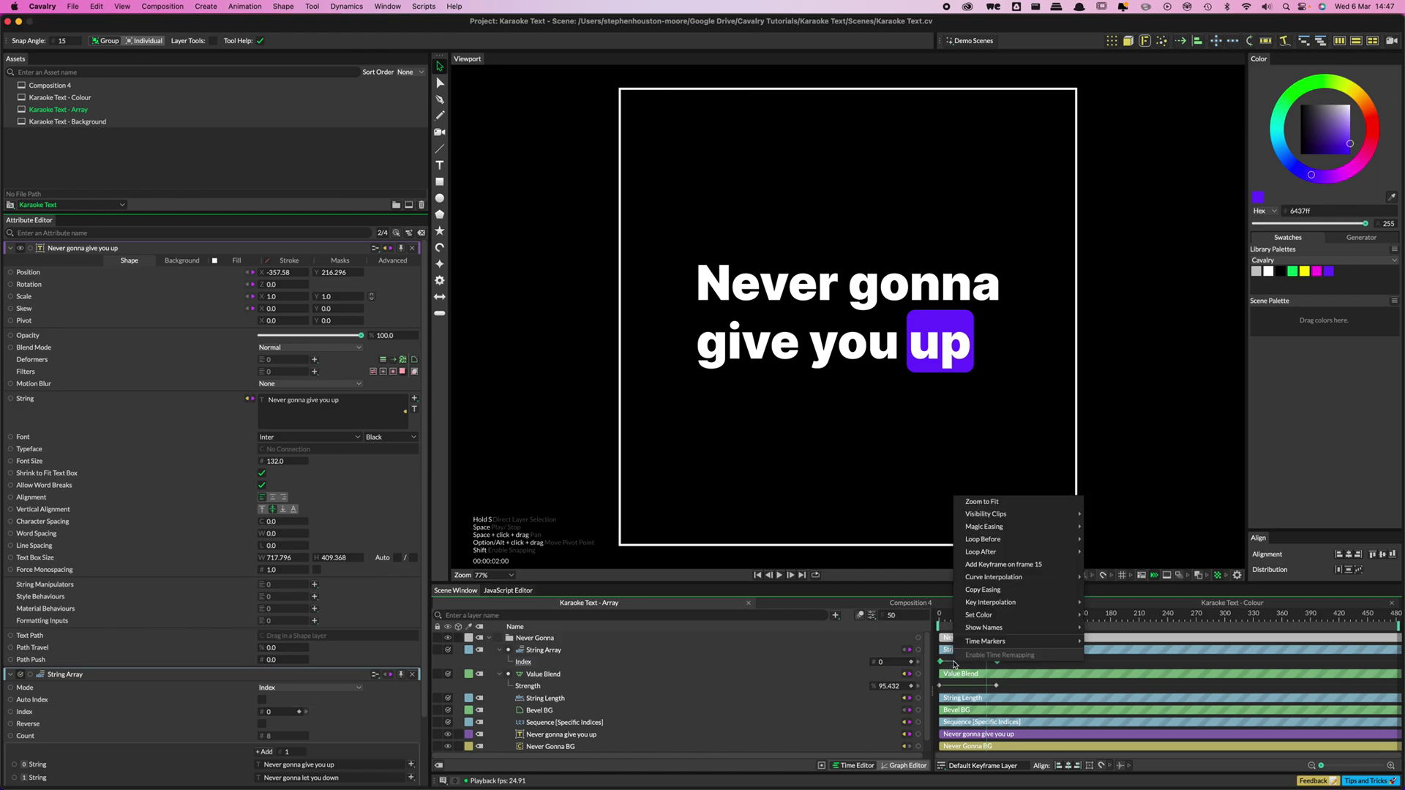
{"action": "mouse_move", "coordinate": [984, 552]}
{"action": "left_click", "coordinate": [1124, 578]}
{"action": "left_click", "coordinate": [999, 623]}
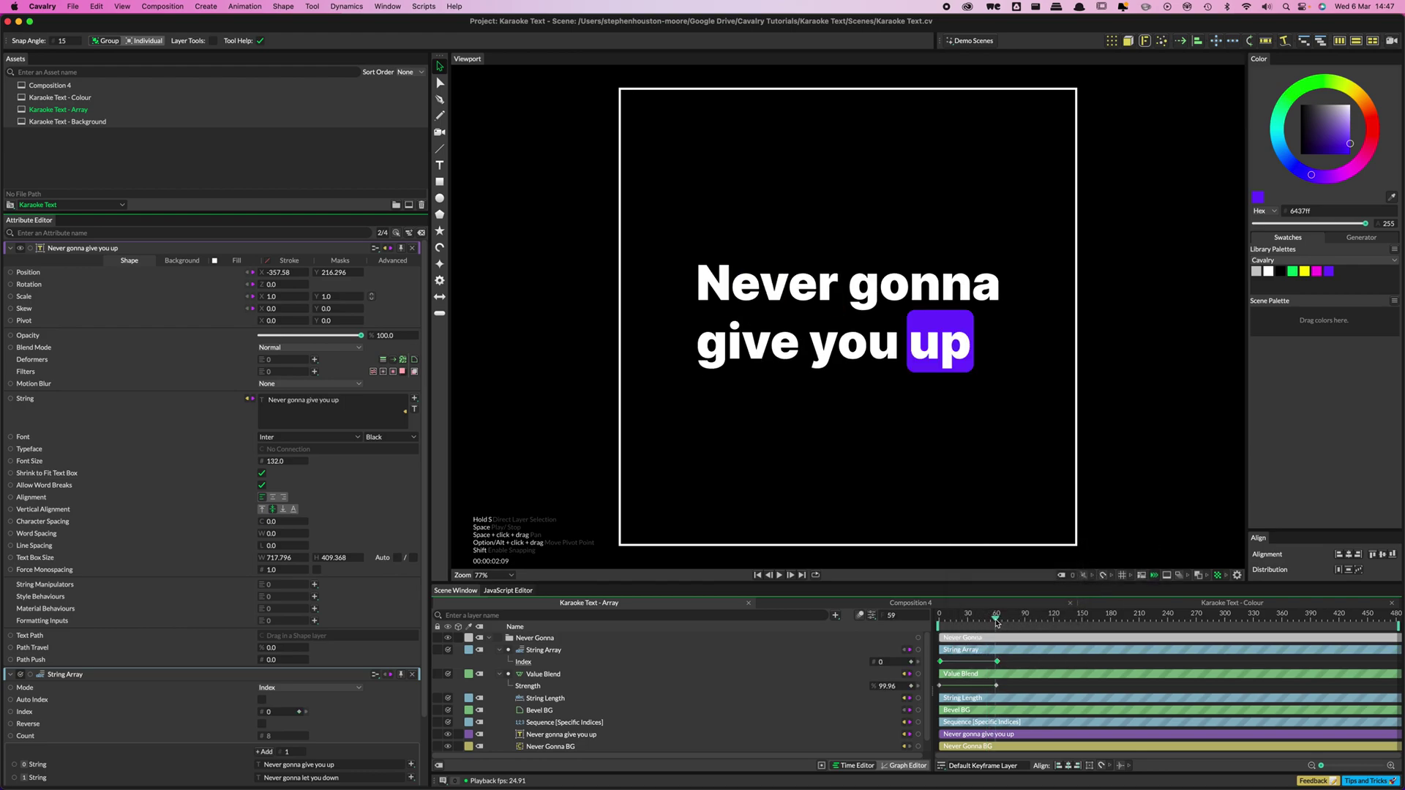
{"action": "mouse_move", "coordinate": [996, 622]}
{"action": "left_mouse_down"}
{"action": "mouse_move", "coordinate": [1055, 620]}
{"action": "mouse_move", "coordinate": [1000, 622]}
{"action": "mouse_move", "coordinate": [1012, 622]}
{"action": "left_mouse_up"}
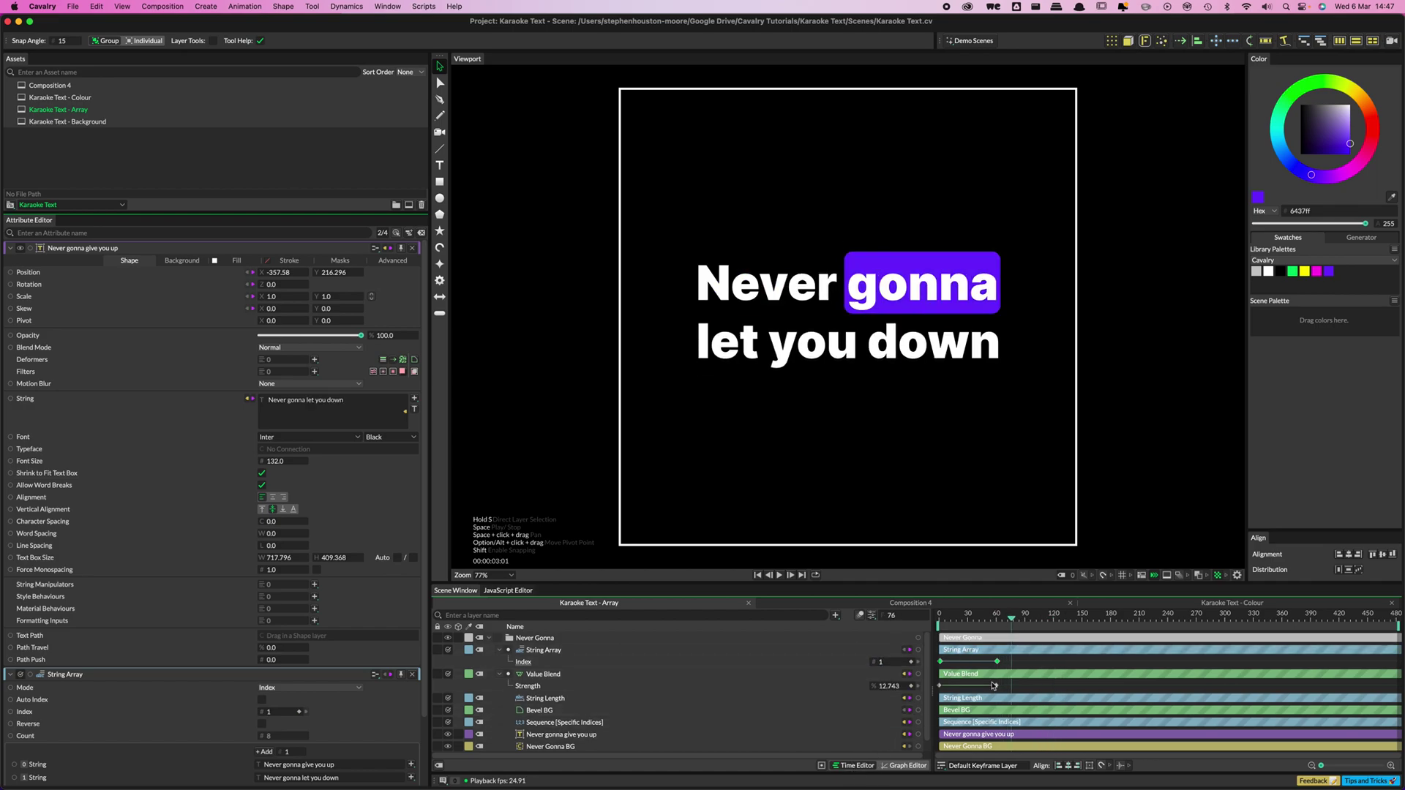
- View the stepped Index curve in the Graph Editor and play back the karaoke animation
{"action": "left_click", "coordinate": [905, 766]}
{"action": "left_click", "coordinate": [993, 622]}
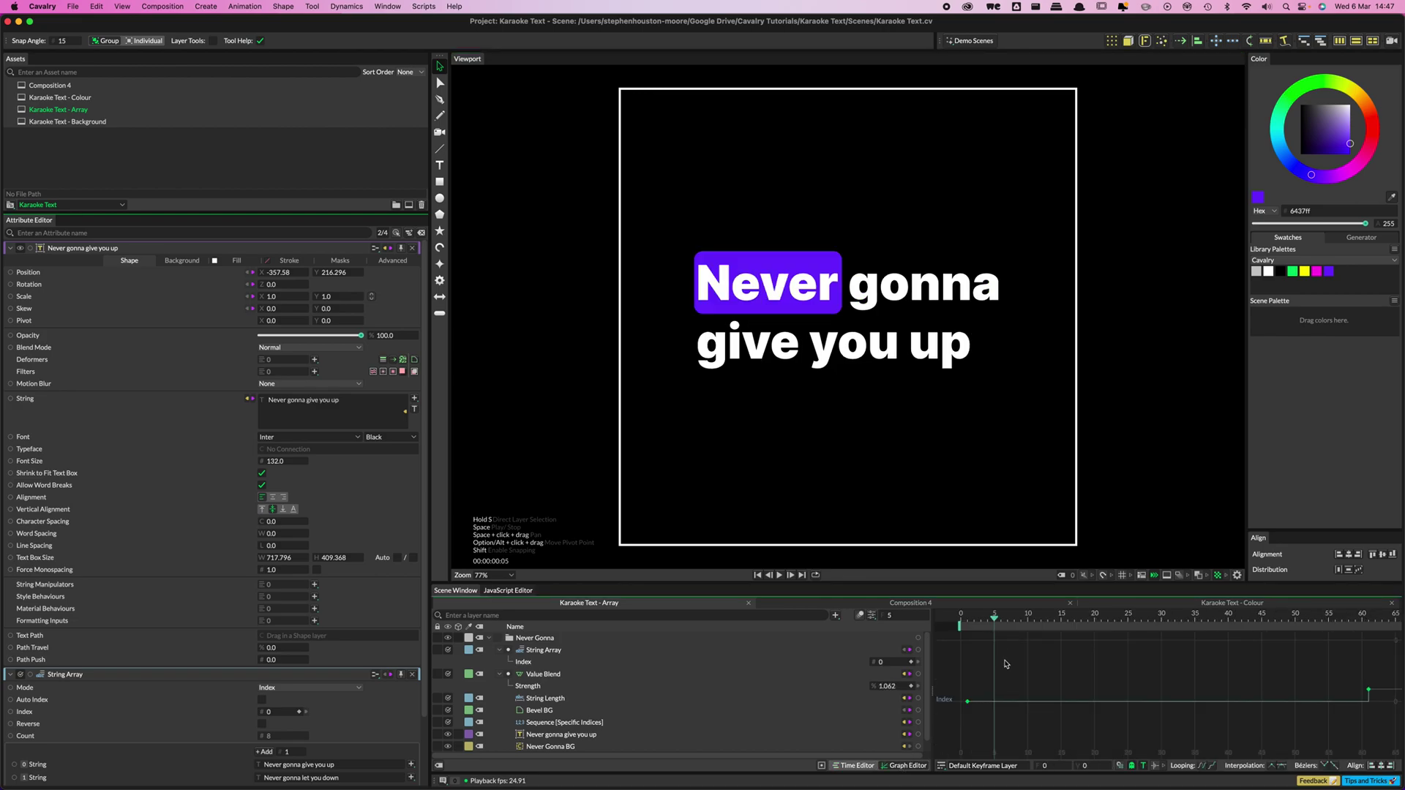
{"action": "scroll", "coordinate": [1005, 663], "scroll_direction": "down", "scroll_amount": 10}
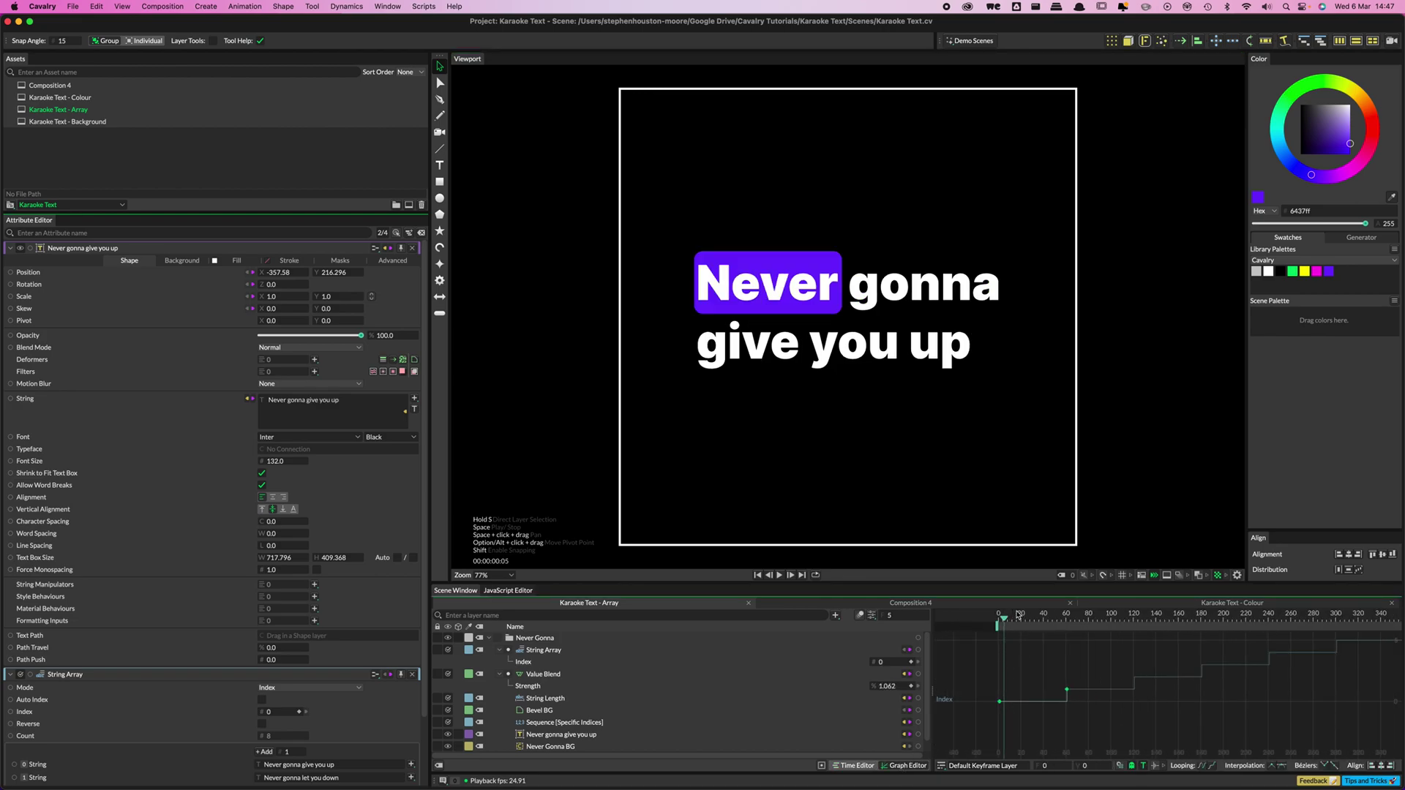
{"action": "key", "text": "space"}
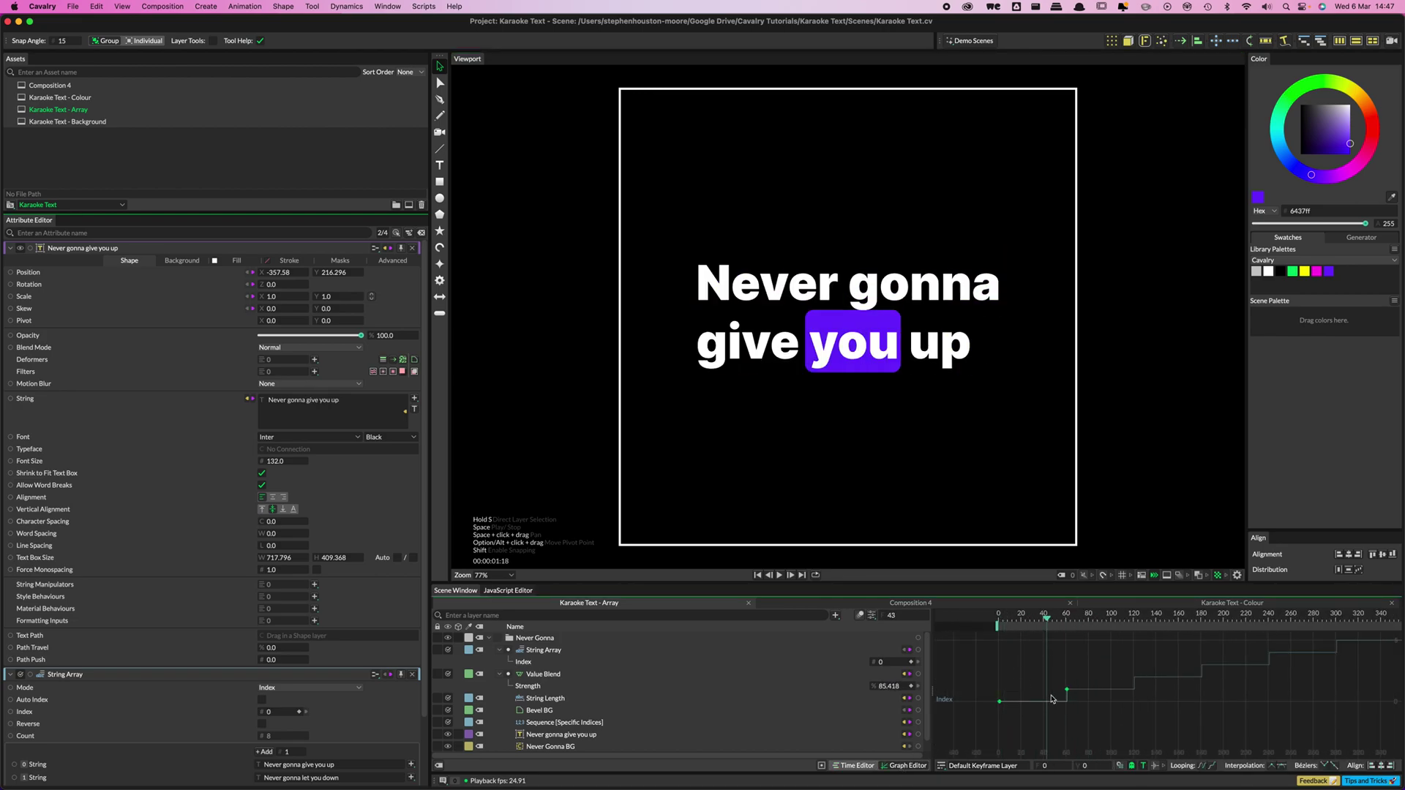
{"action": "left_click_drag", "start_coordinate": [1045, 616], "coordinate": [1163, 628]}
- Switch to Google Chrome and show the scenery.io gallery featuring the Karaoke scene
{"action": "key", "text": "super+Tab"}
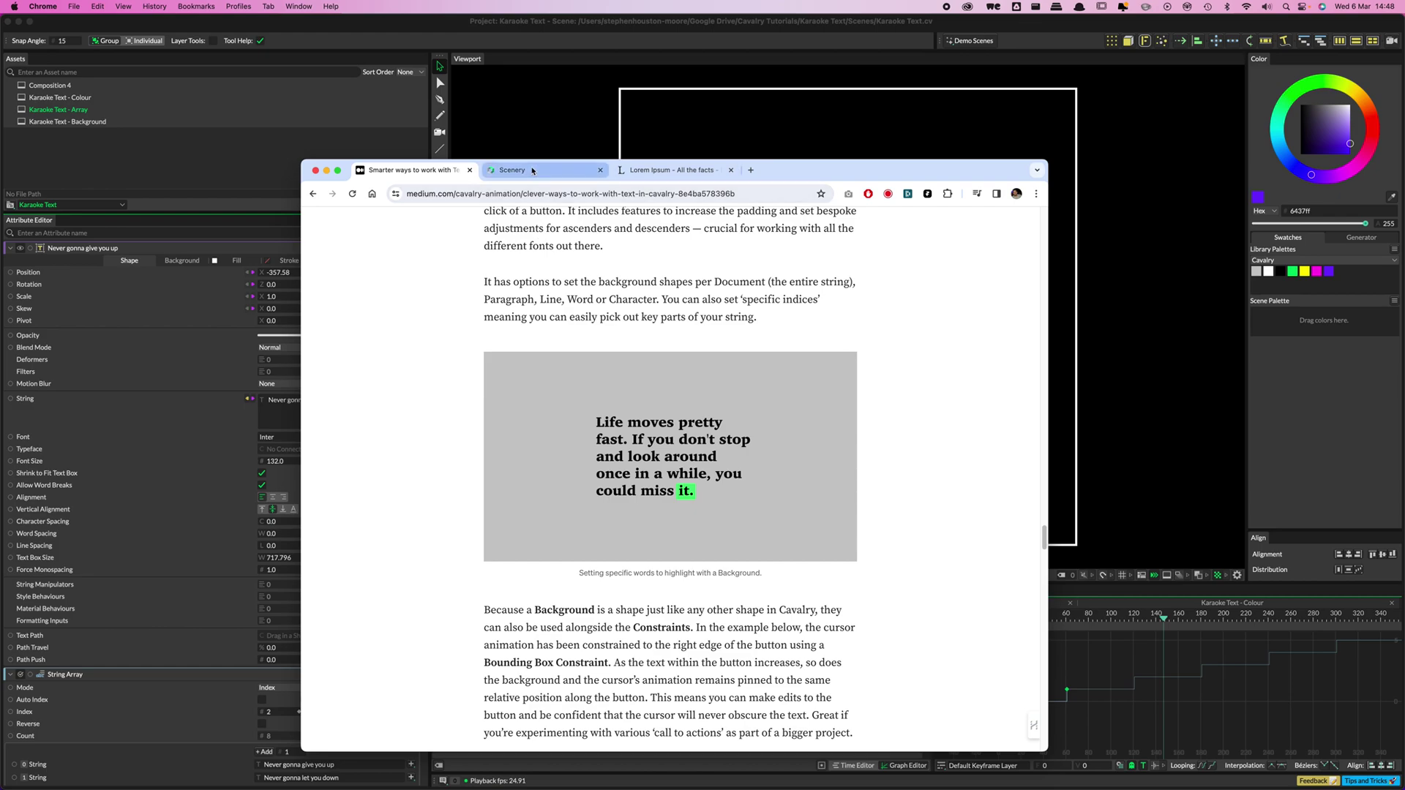
{"action": "left_click", "coordinate": [513, 170]}
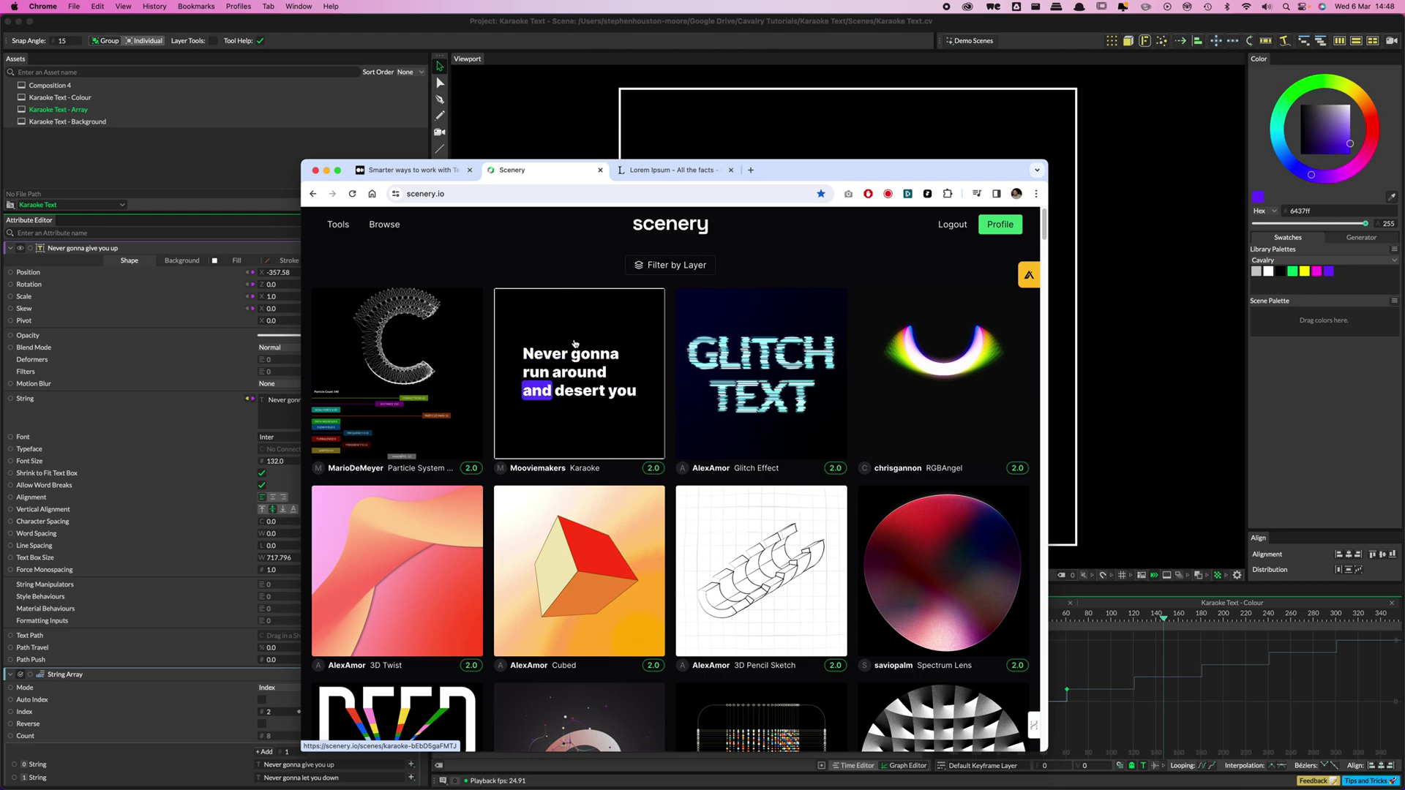
- Return to the Cavalry Karaoke Text - Array scene showing 'Never gonna run around' with 'gonna' highlighted
{"action": "left_click", "coordinate": [251, 161]}
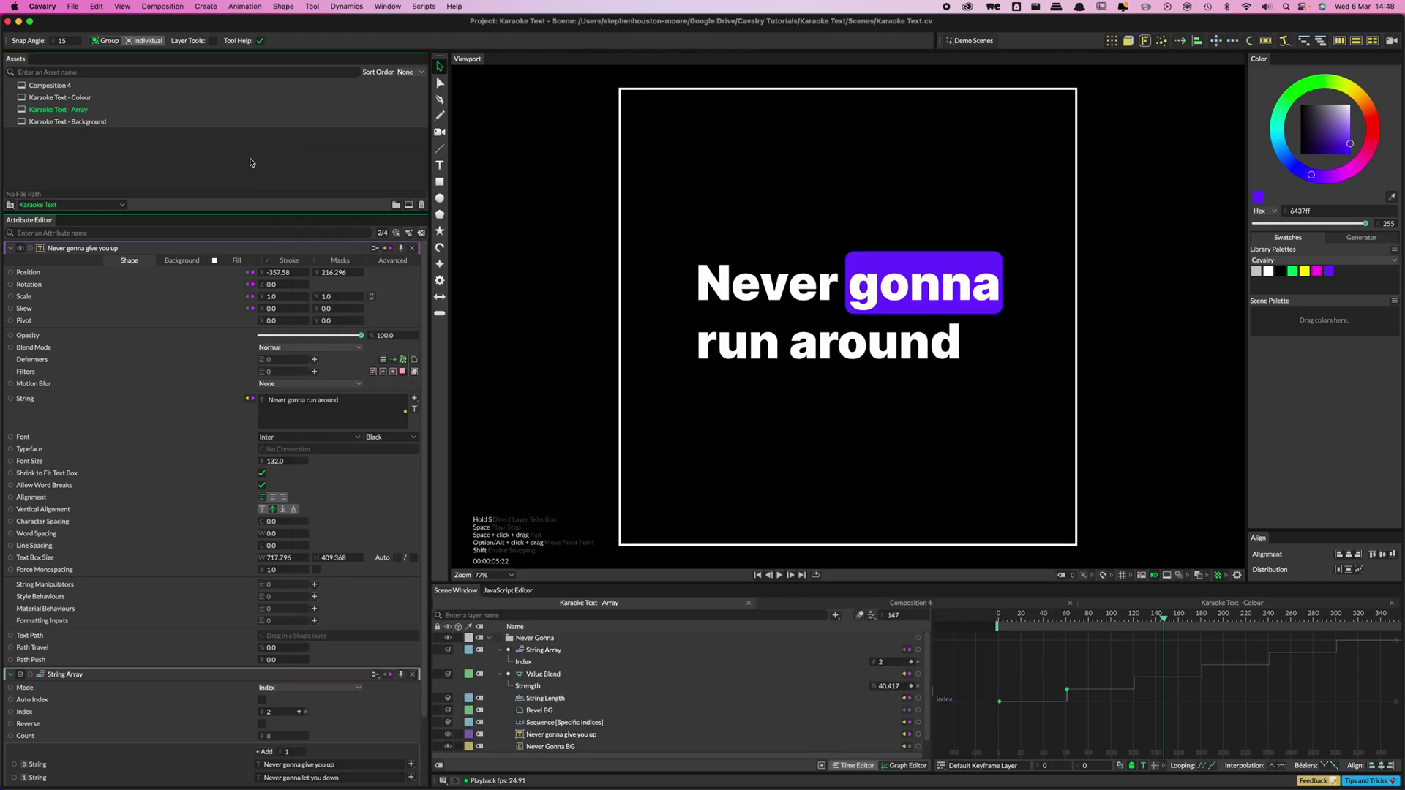